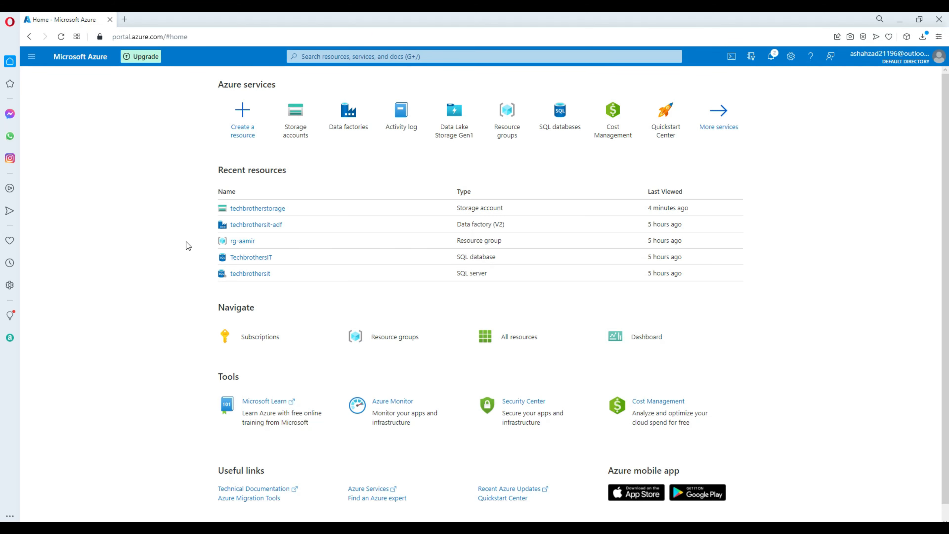
Step: Create a storage account named tbstroagedemo with the default settings and return to the portal home page
left_click(253, 211)
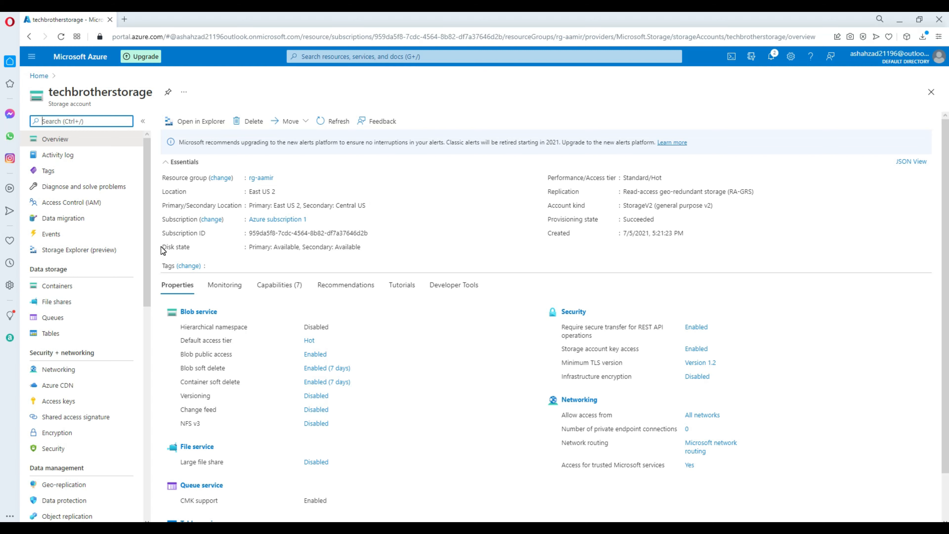
left_click(43, 79)
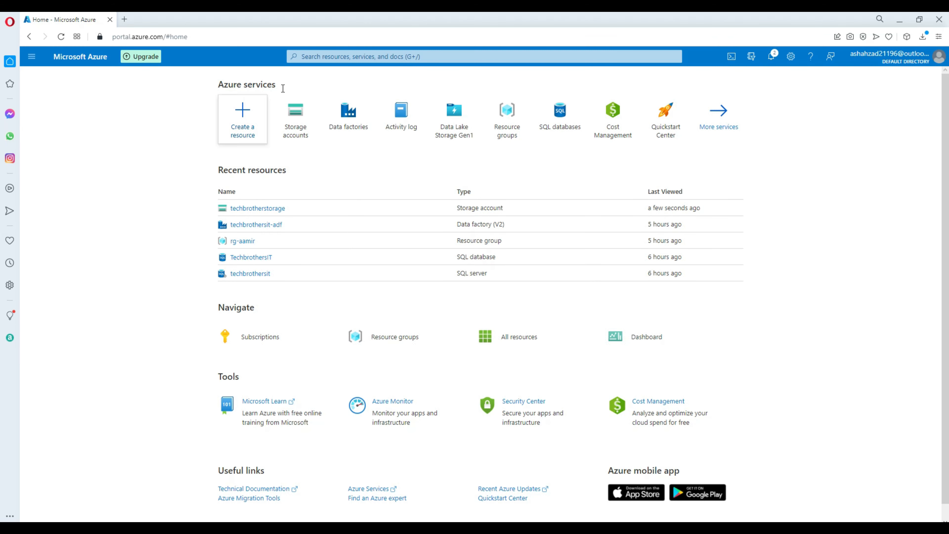
left_click(299, 128)
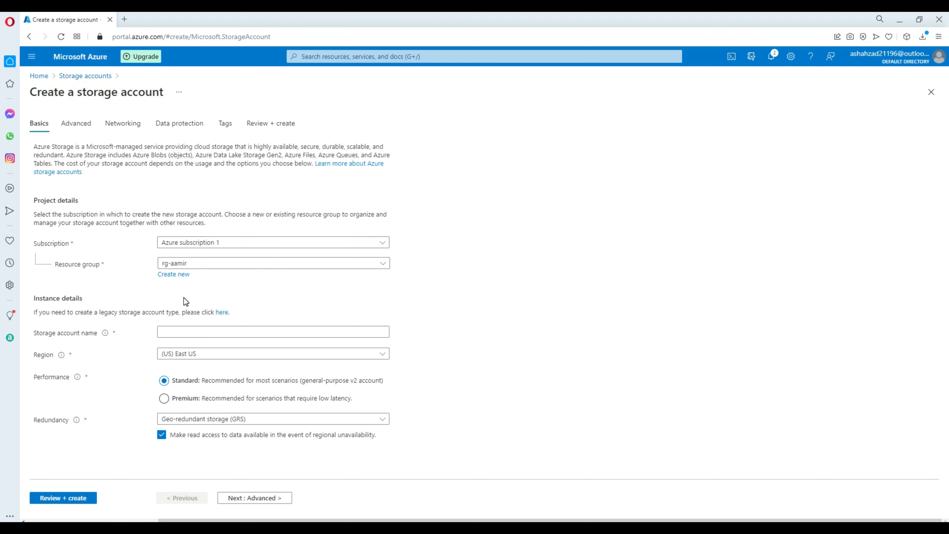
left_click(187, 333)
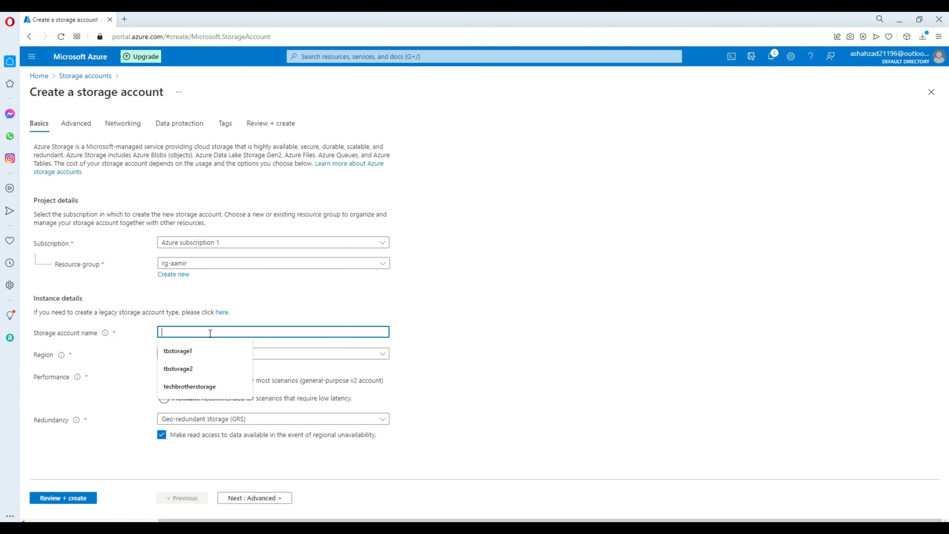
type("tb")
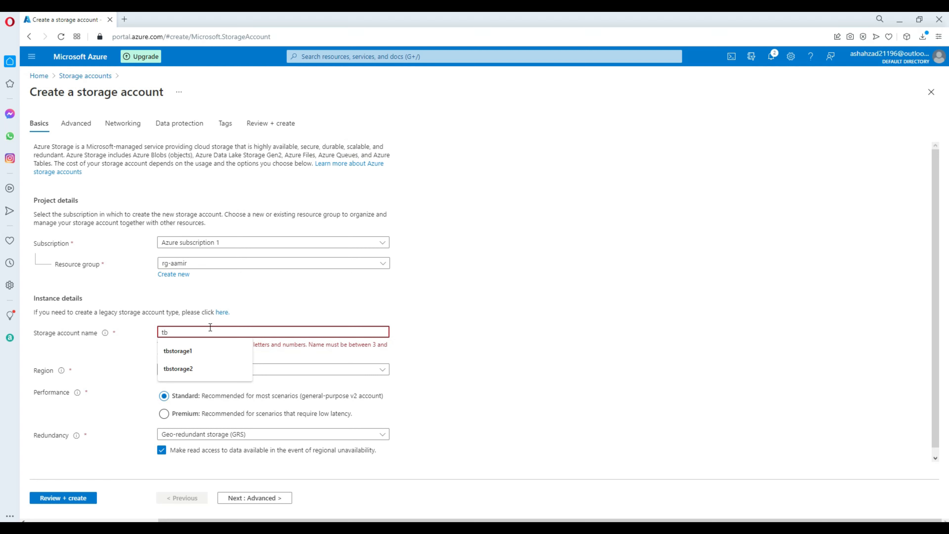
type("stroagedemo")
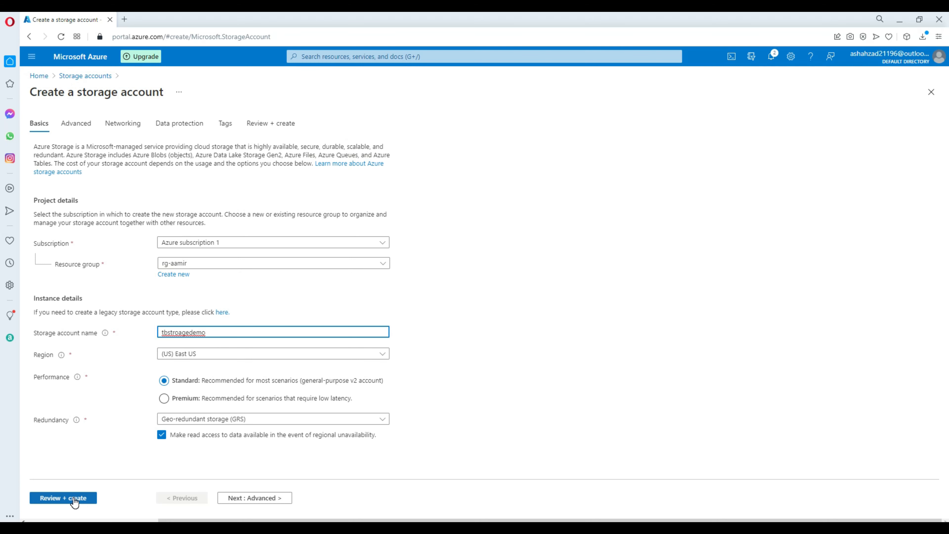
left_click(63, 498)
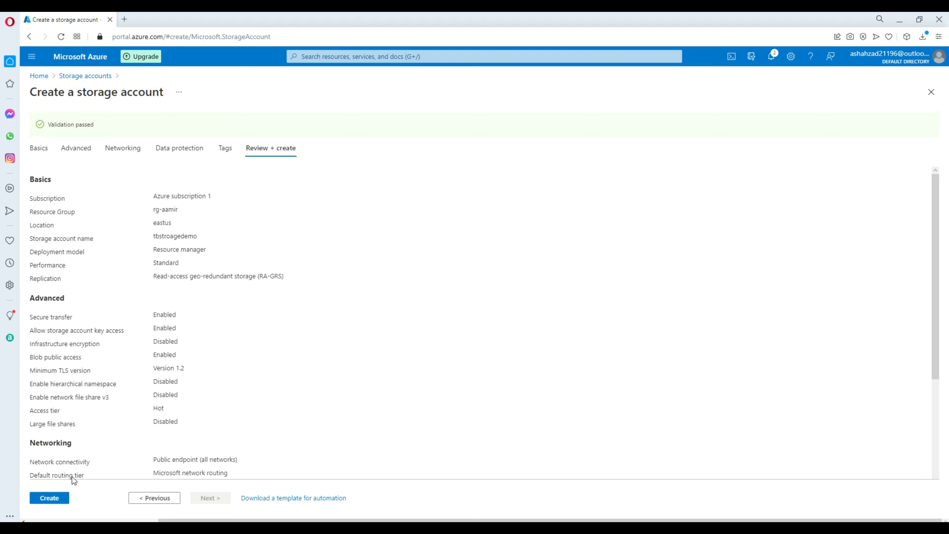
left_click(49, 498)
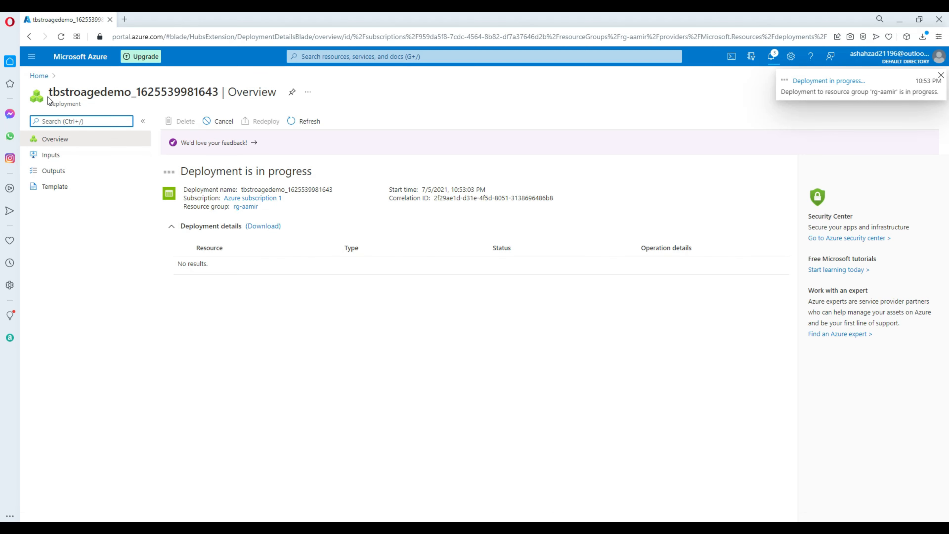
left_click(38, 79)
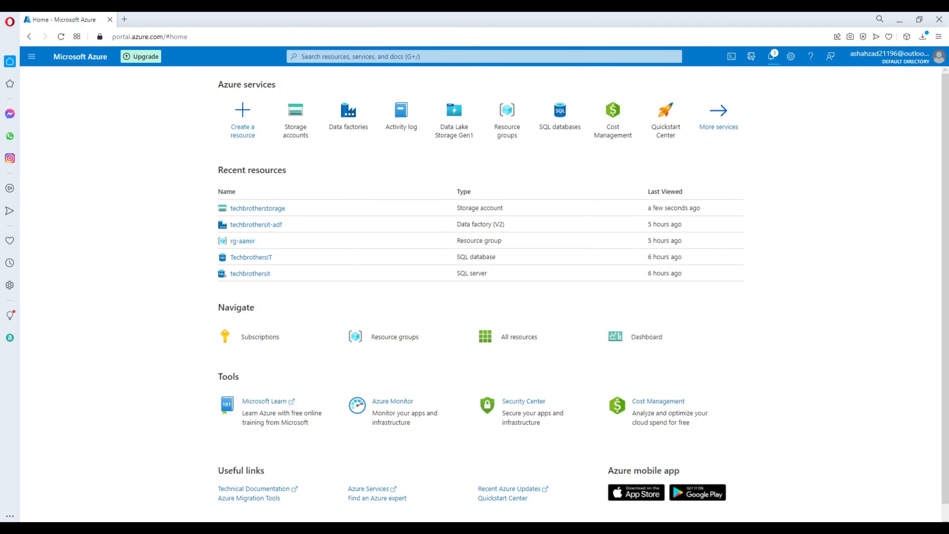
Step: Switch to File Explorer's ADF folder and examine the local text files, including the contents of Emp_1.txt and Emp_2.txt
left_click(485, 491)
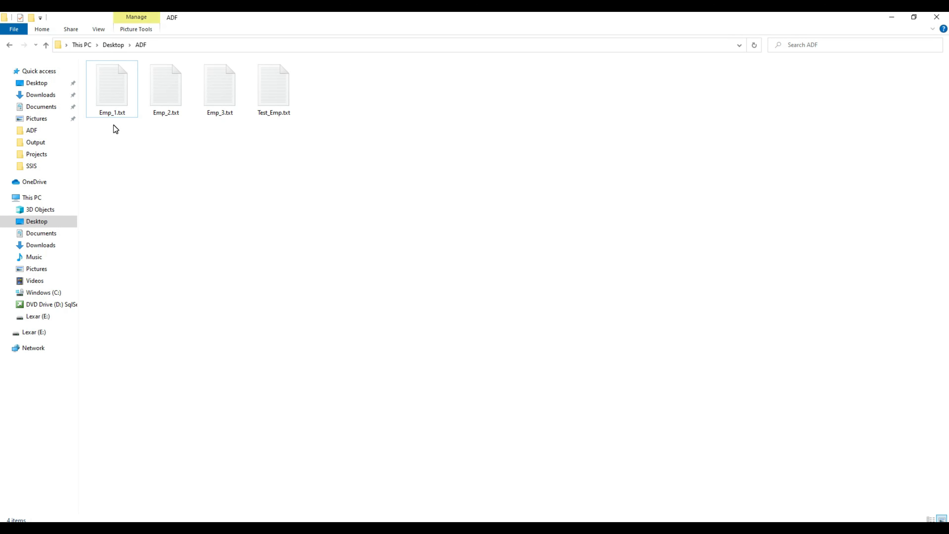
left_click_drag(115, 126, 310, 102)
left_click(116, 98)
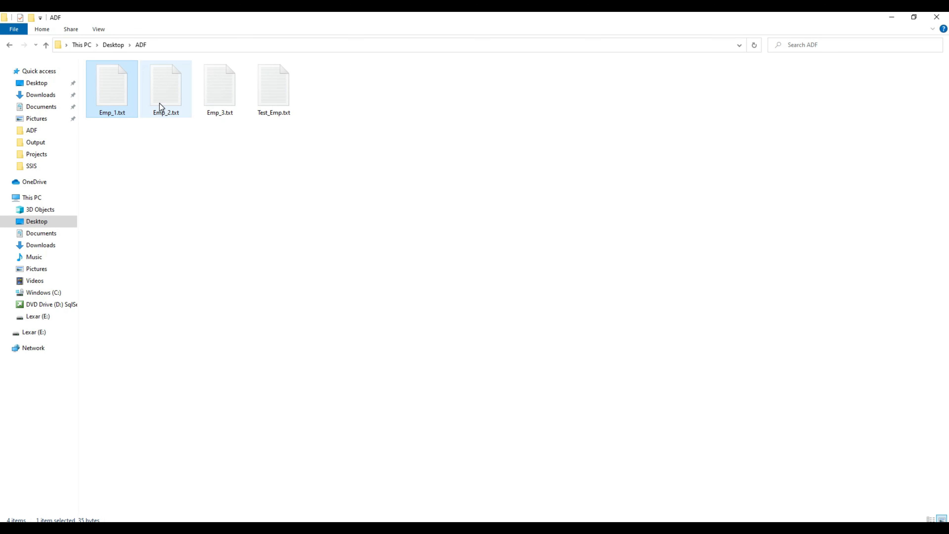
left_click(273, 90)
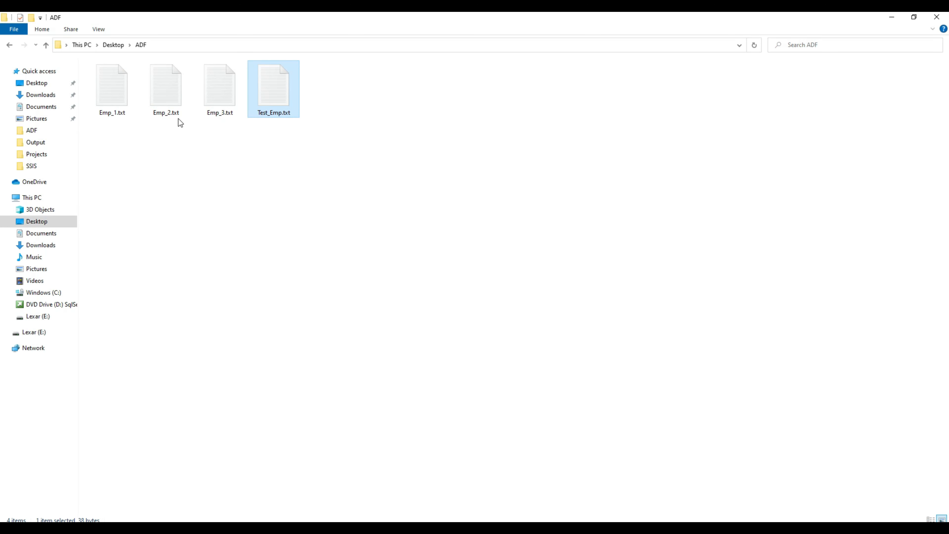
double_click(119, 95)
left_click_drag(273, 176, 187, 150)
left_click(894, 127)
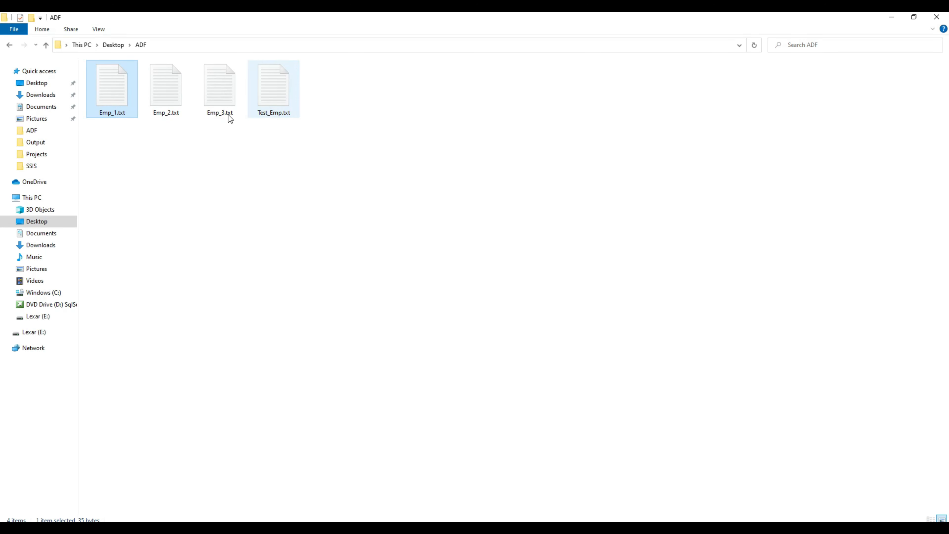
double_click(178, 100)
left_click_drag(257, 185, 190, 140)
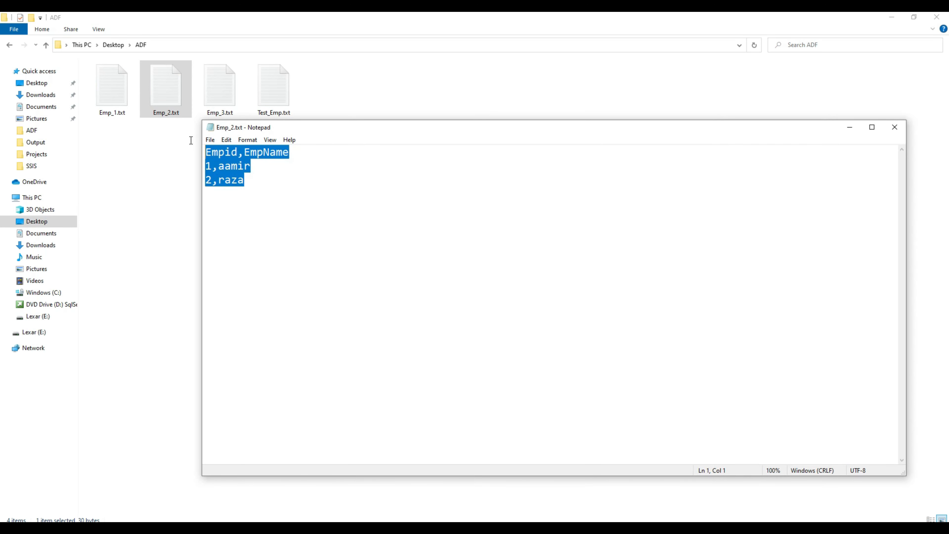
left_click(895, 127)
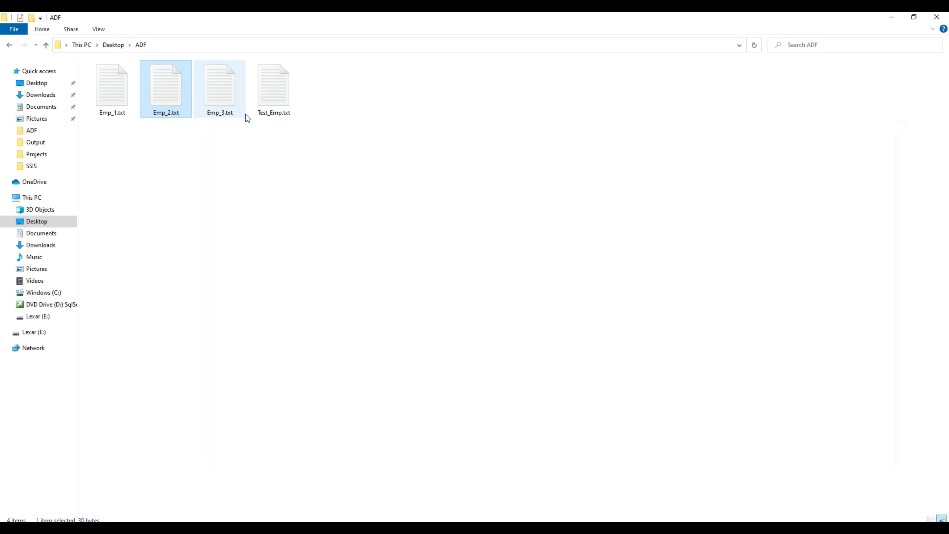
left_click_drag(324, 138, 220, 208)
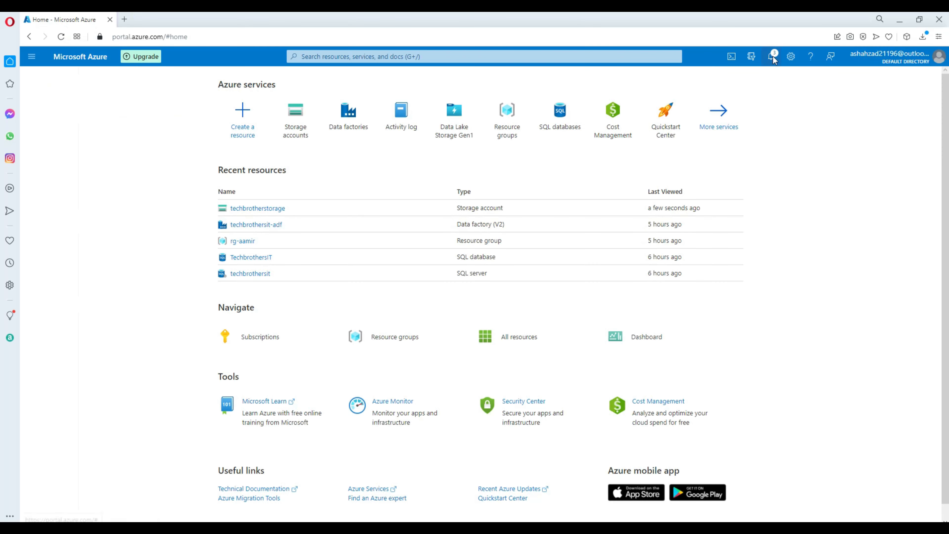
Step: Switch back to the Azure portal and go to the newly deployed tbstroagedemo storage account
left_click(772, 57)
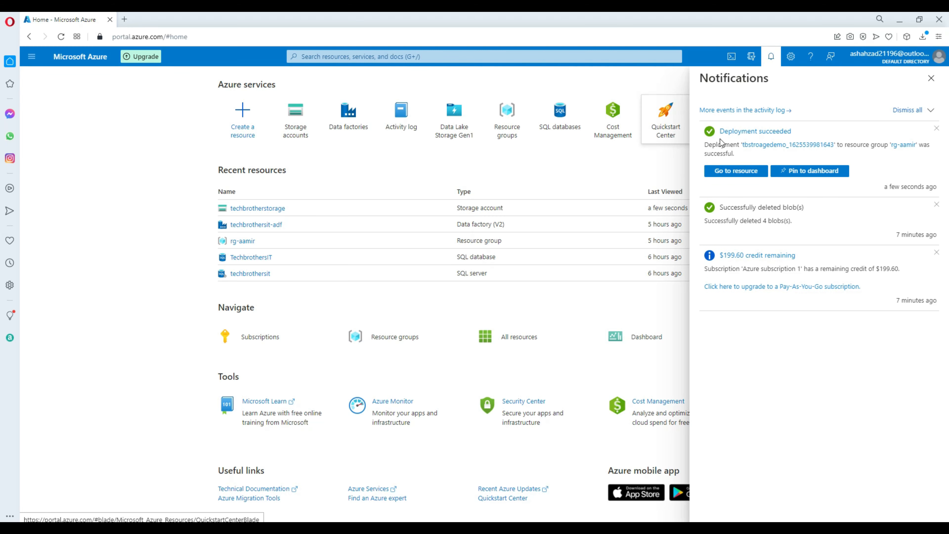
left_click(731, 176)
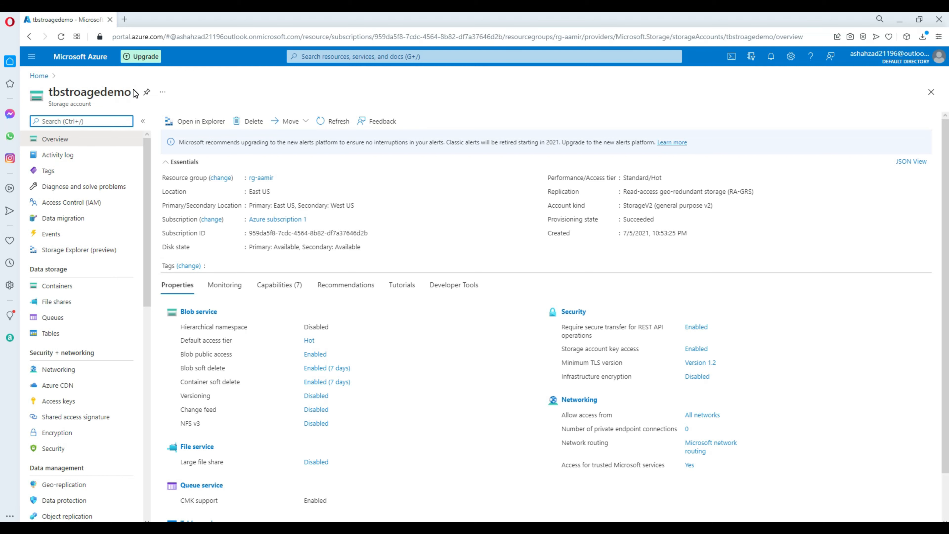
left_click_drag(135, 93, 54, 91)
left_click(45, 91)
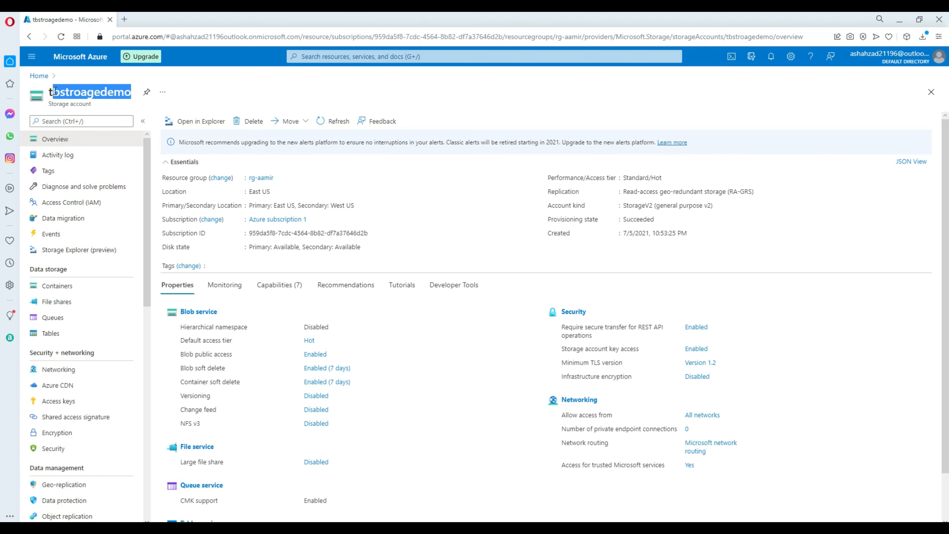
Step: Create a private container named source in the tbstroagedemo storage account
left_click(69, 287)
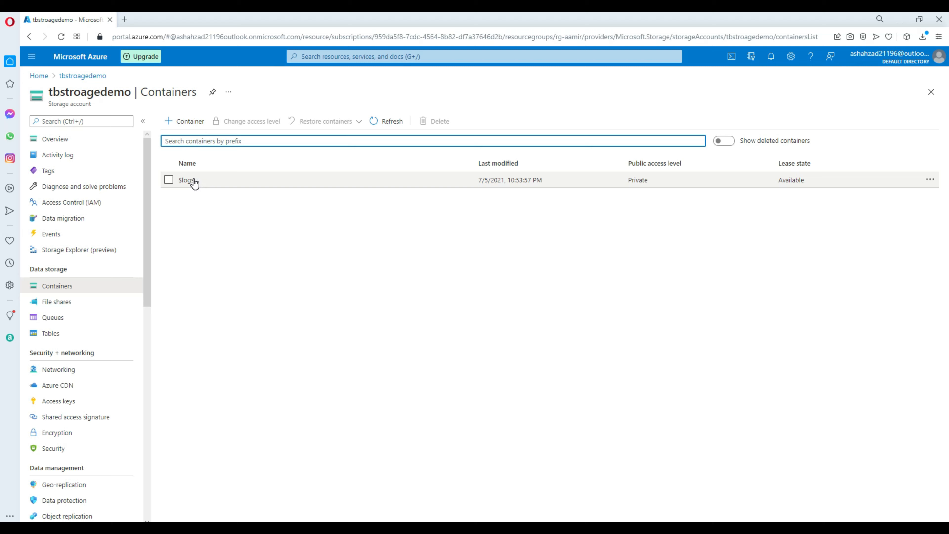
left_click(192, 123)
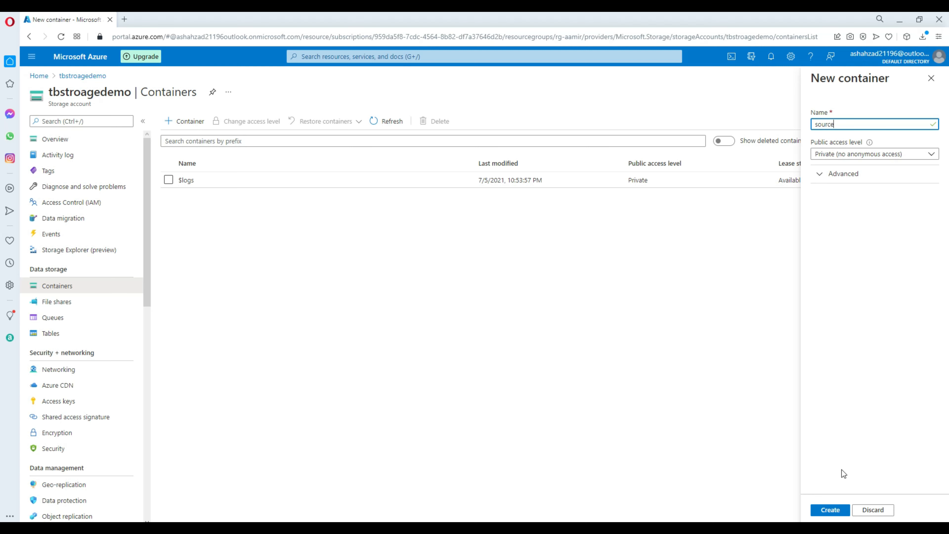
left_click(830, 510)
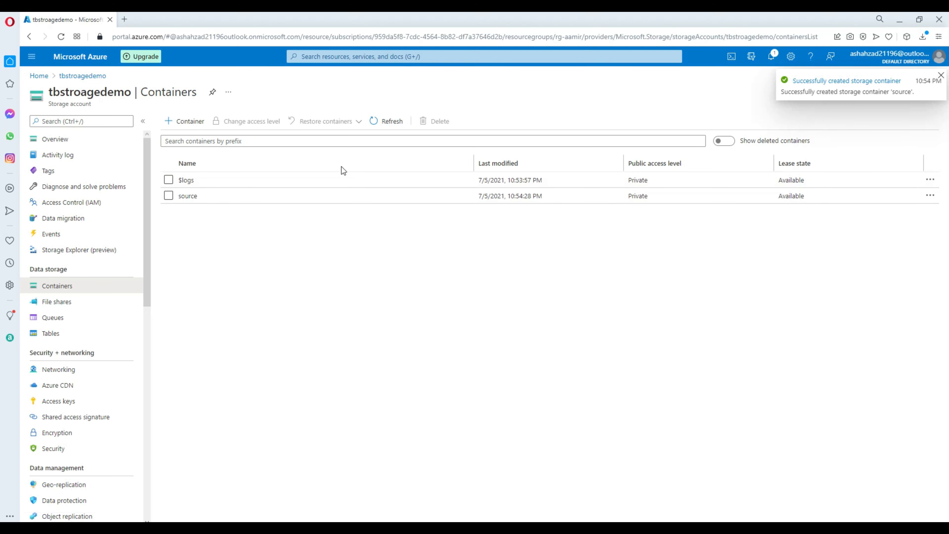
Step: Create a second private container named archieve in the same storage account
left_click(192, 125)
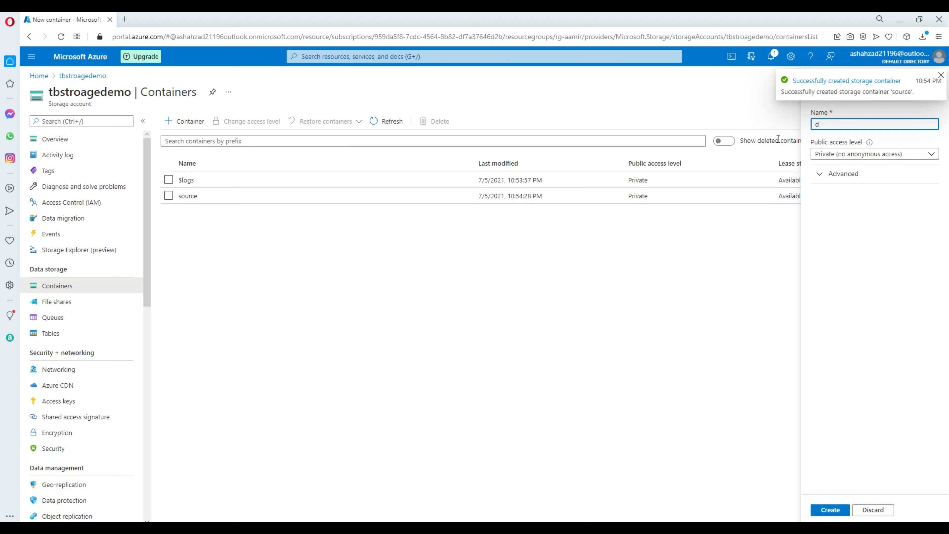
type("d")
key("BackSpace")
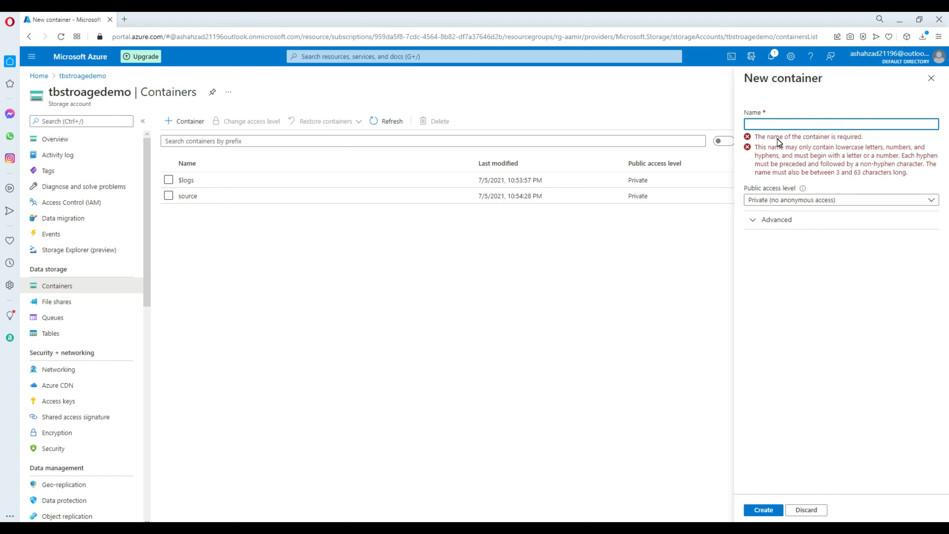
type("archieve")
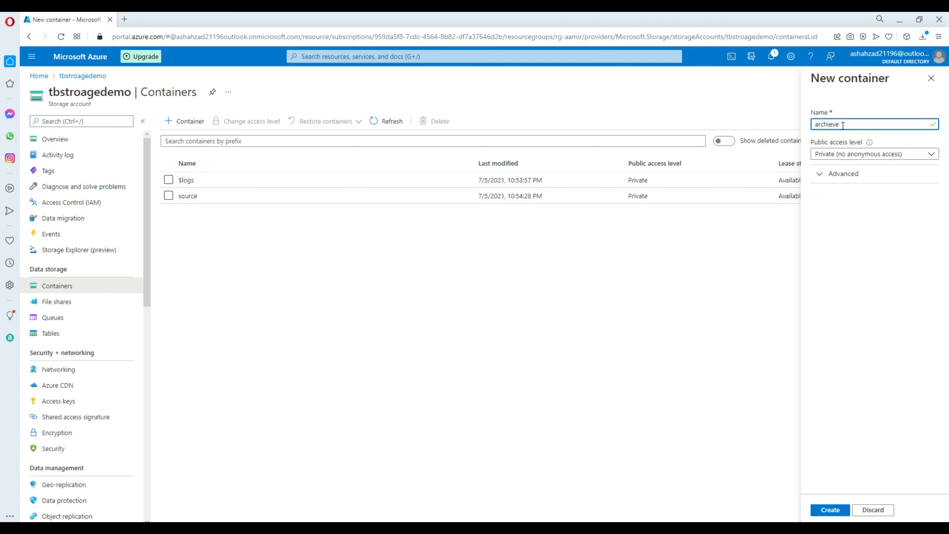
left_click(831, 510)
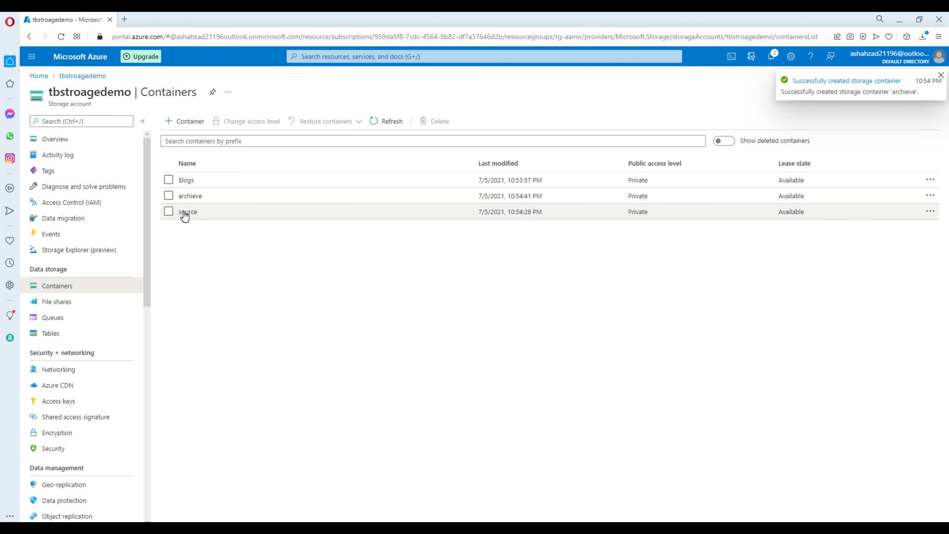
Step: Choose Emp_1.txt, Emp_2.txt, Emp_3.txt and Test_Emp.txt from the ADF folder for upload to the source container
left_click(187, 211)
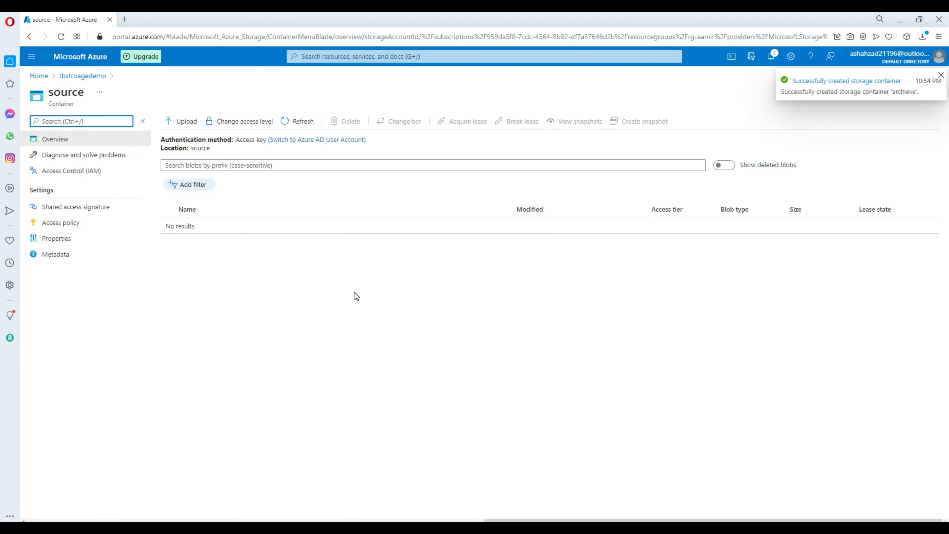
left_click(184, 122)
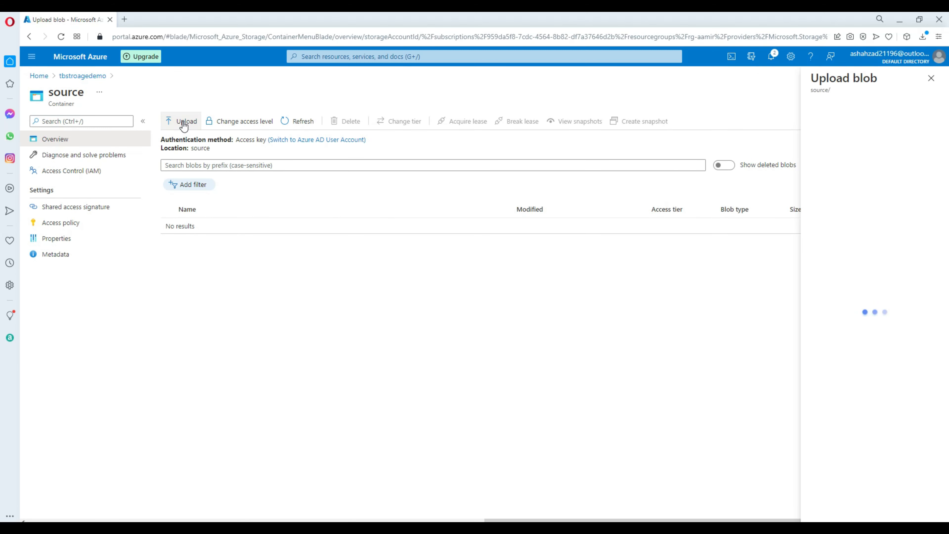
left_click(933, 119)
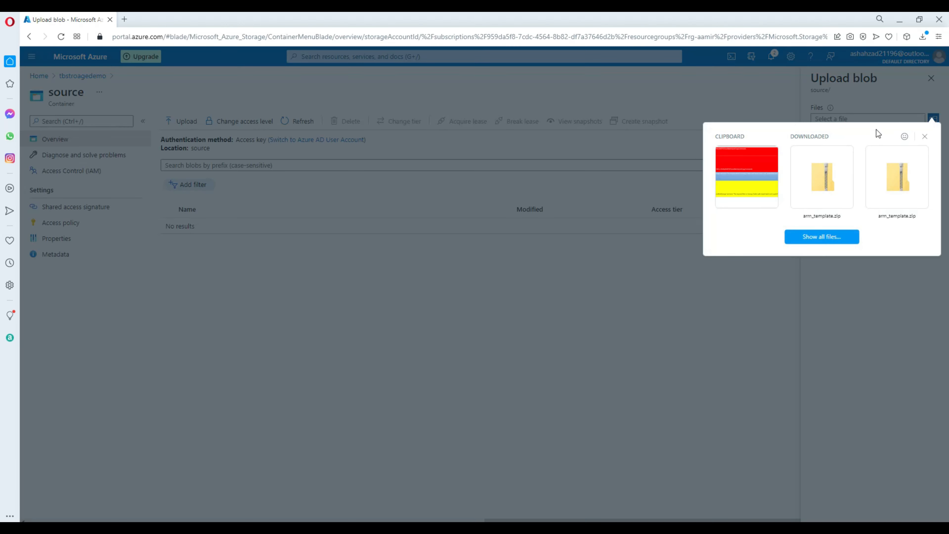
left_click(817, 237)
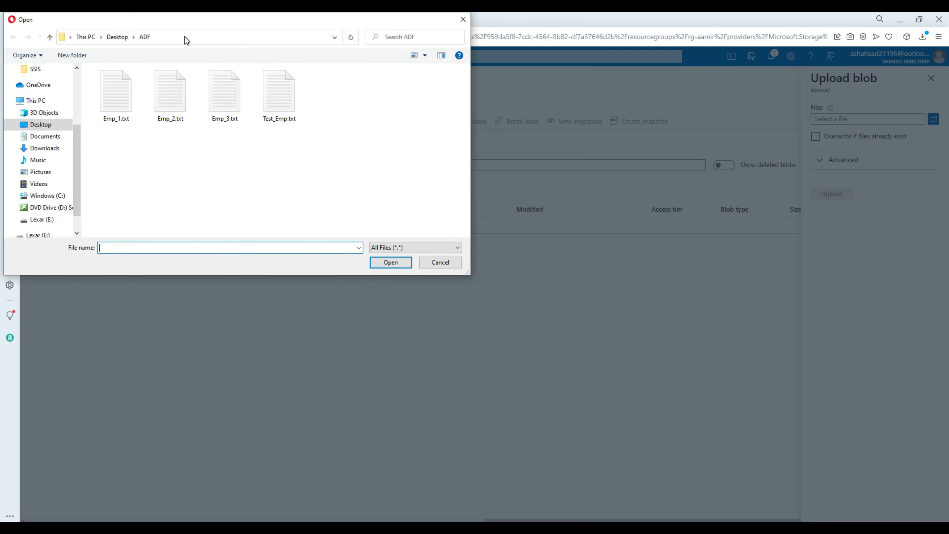
left_click_drag(111, 137, 325, 90)
left_click(391, 262)
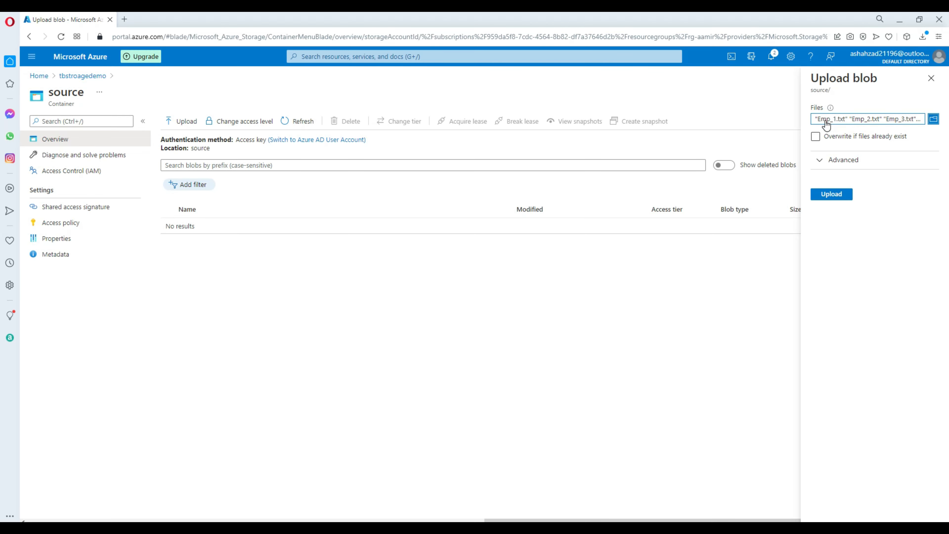
left_click(920, 123)
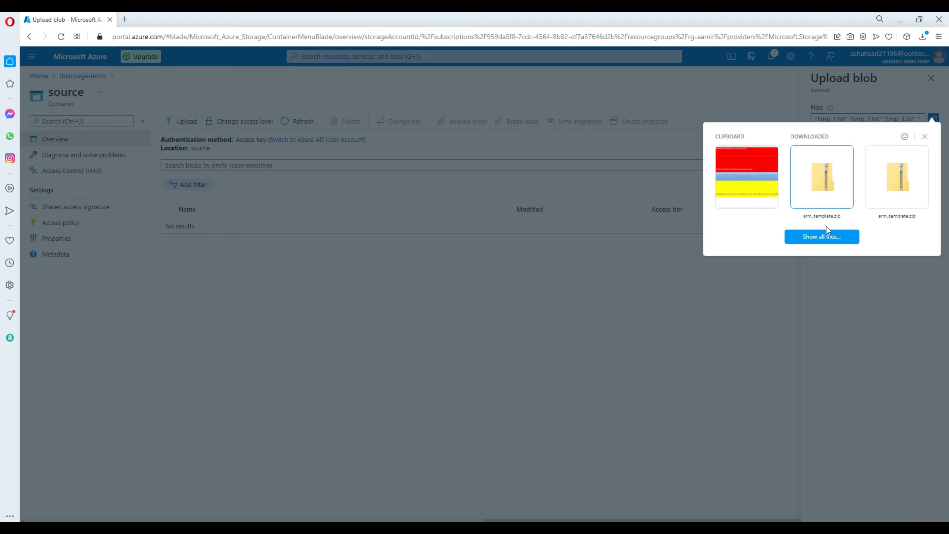
left_click(924, 137)
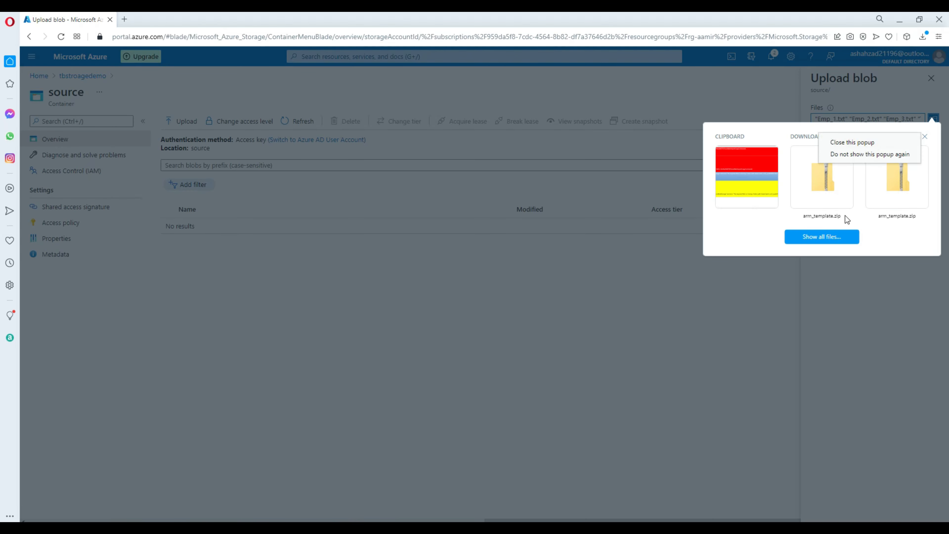
left_click(827, 286)
Step: Upload the four selected files to the source container and open the details of the Emp_1.txt blob
left_click(833, 195)
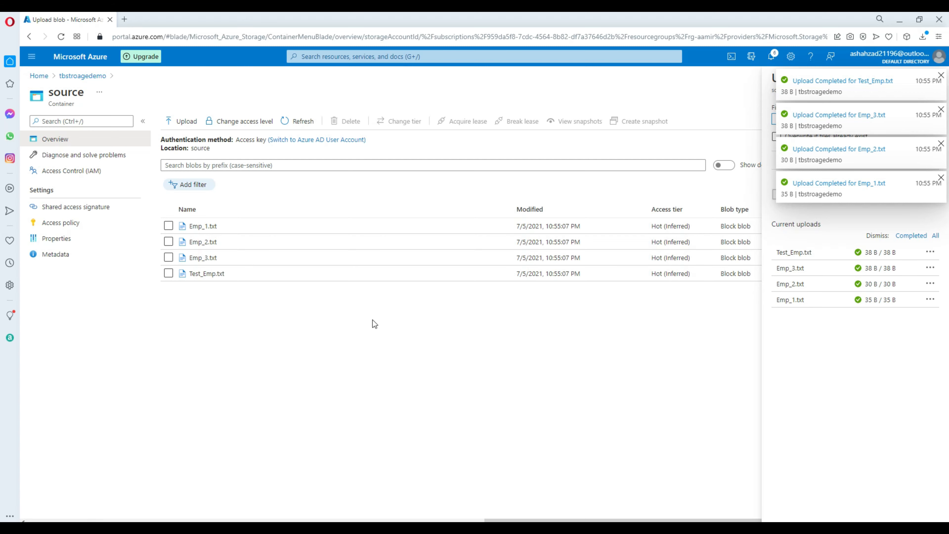
left_click(202, 226)
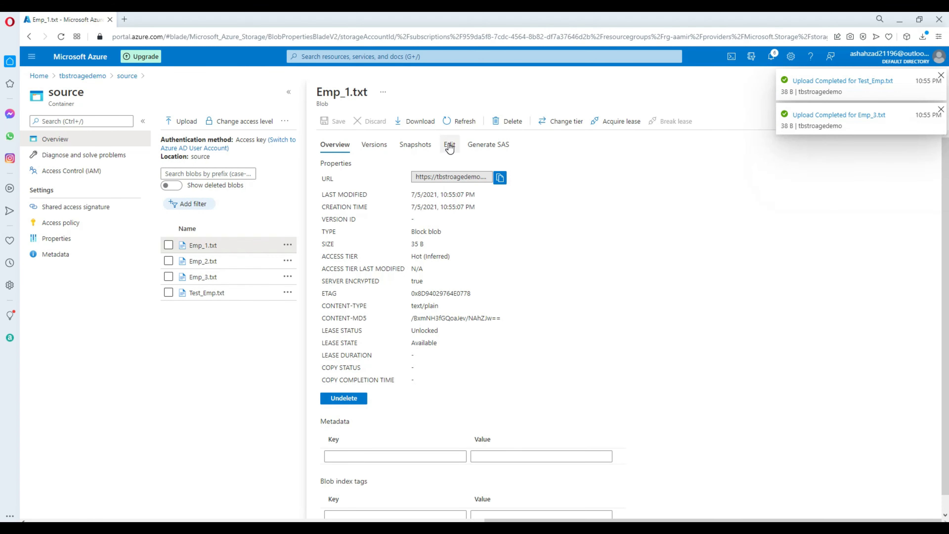
Step: View the text content of the Emp_1.txt blob, then close its details
left_click(450, 145)
left_click_drag(389, 180, 332, 162)
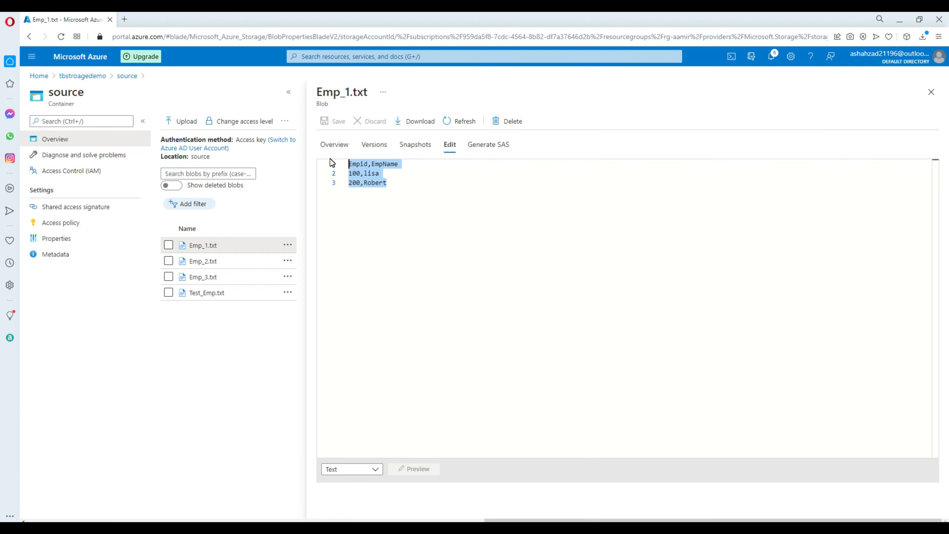
left_click(931, 92)
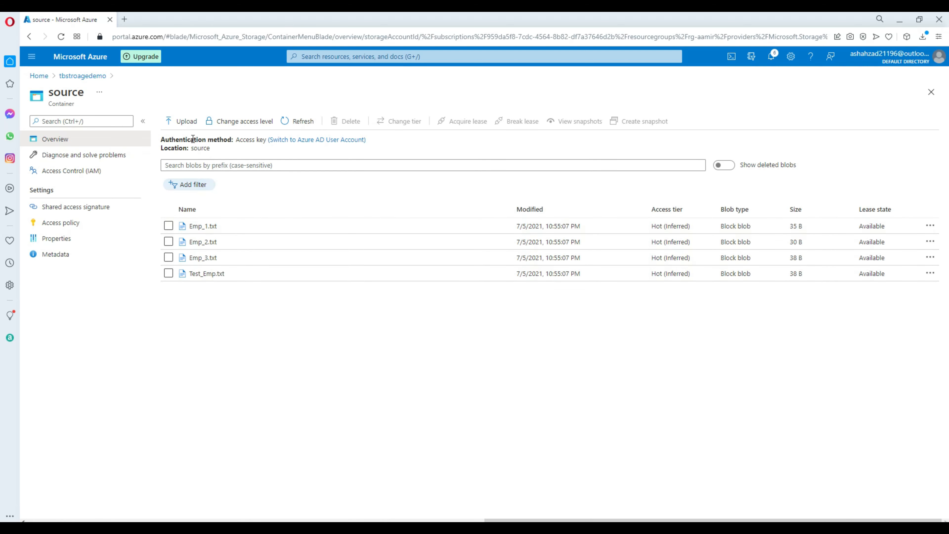
Step: Check the contents of the archieve container, then return to the source container of tbstroagedemo
left_click(76, 77)
left_click(190, 196)
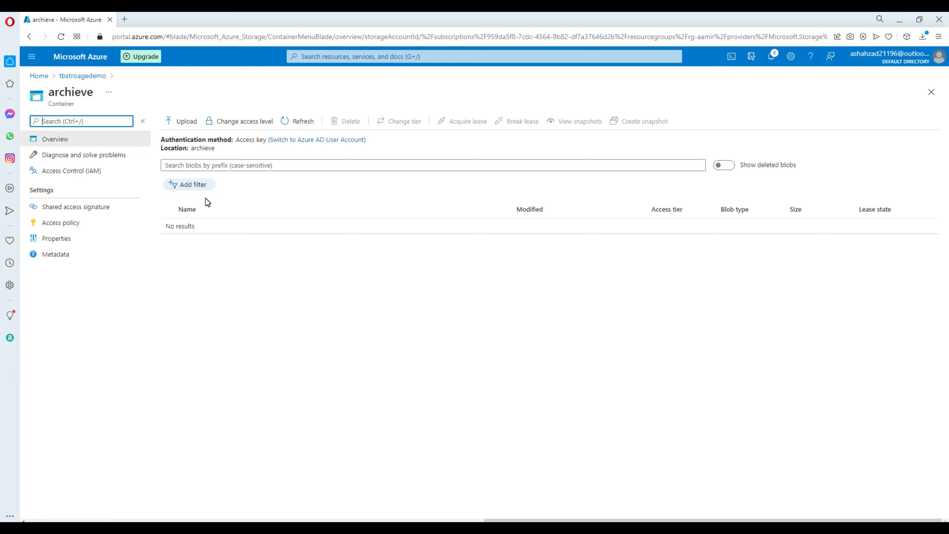
left_click(105, 78)
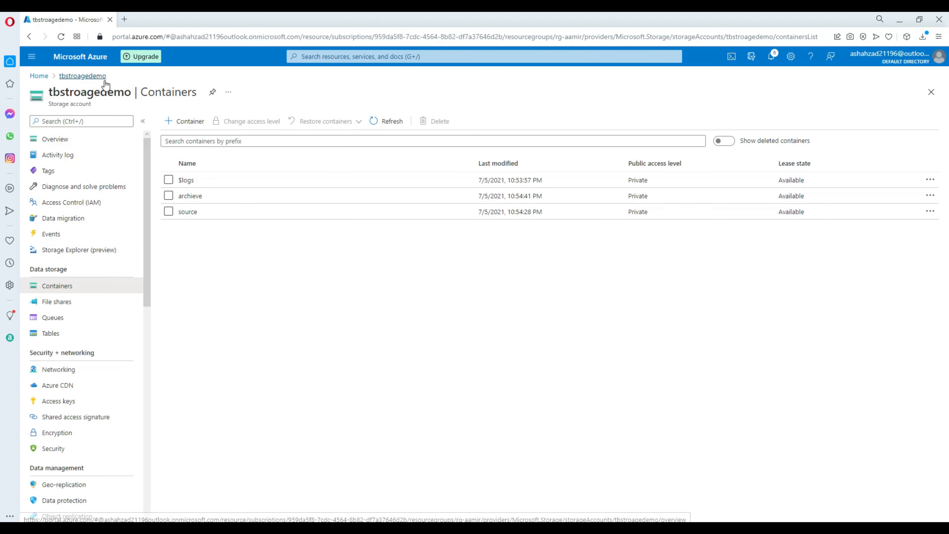
left_click(191, 212)
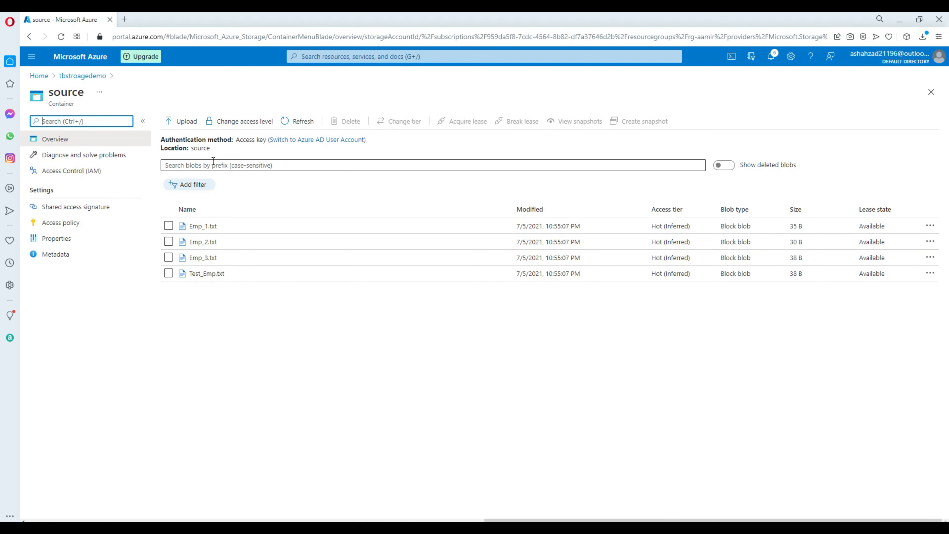
Step: Open the techbrothersit-adf data factory from the recent resources and launch Azure Data Factory Studio
left_click(37, 77)
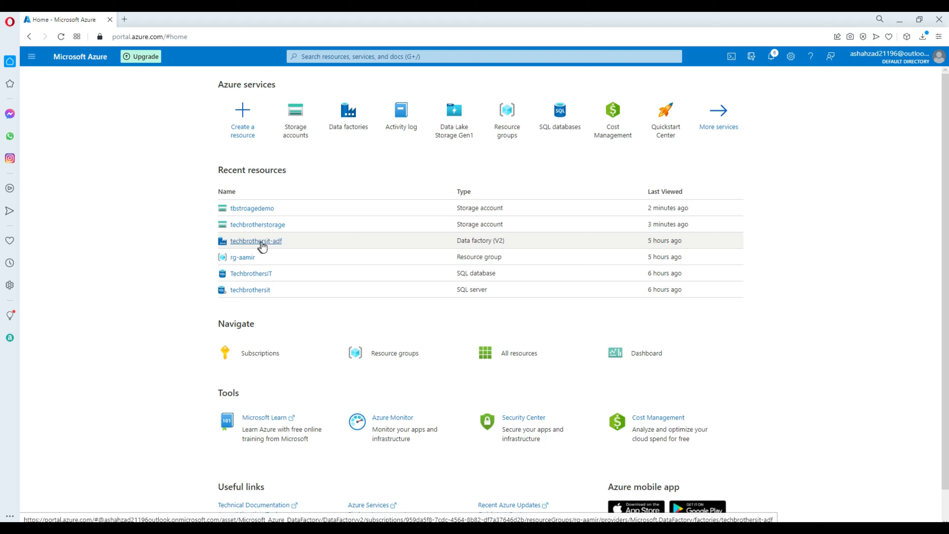
left_click(258, 243)
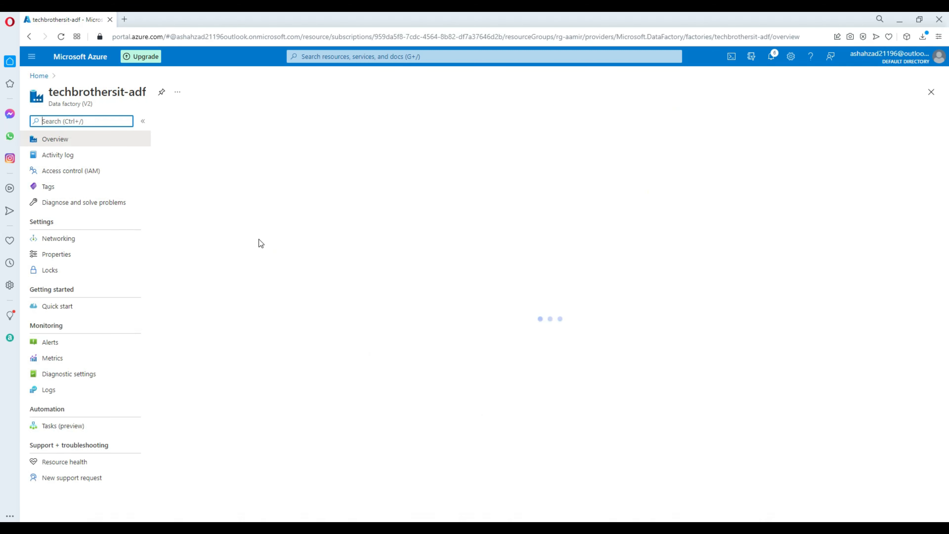
left_click_drag(148, 94, 47, 94)
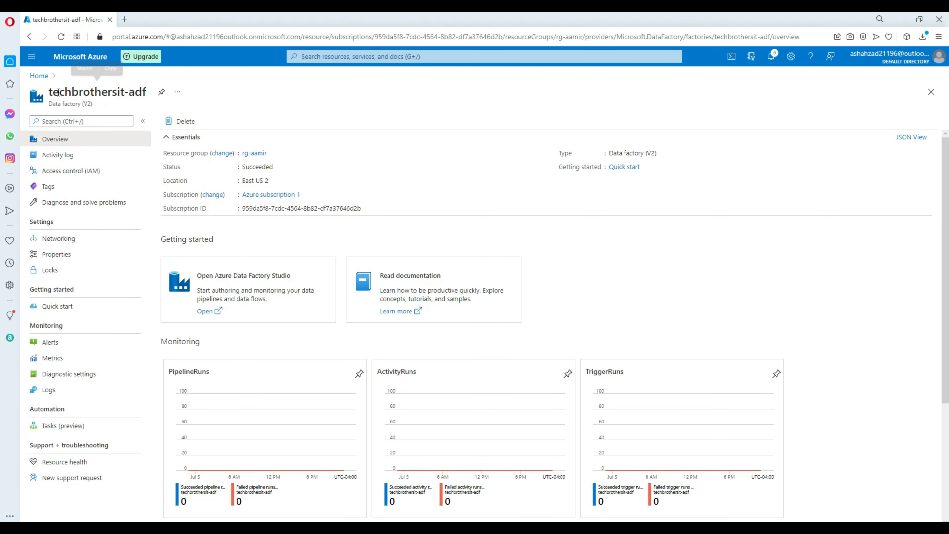
left_click_drag(196, 276, 284, 277)
left_click(206, 311)
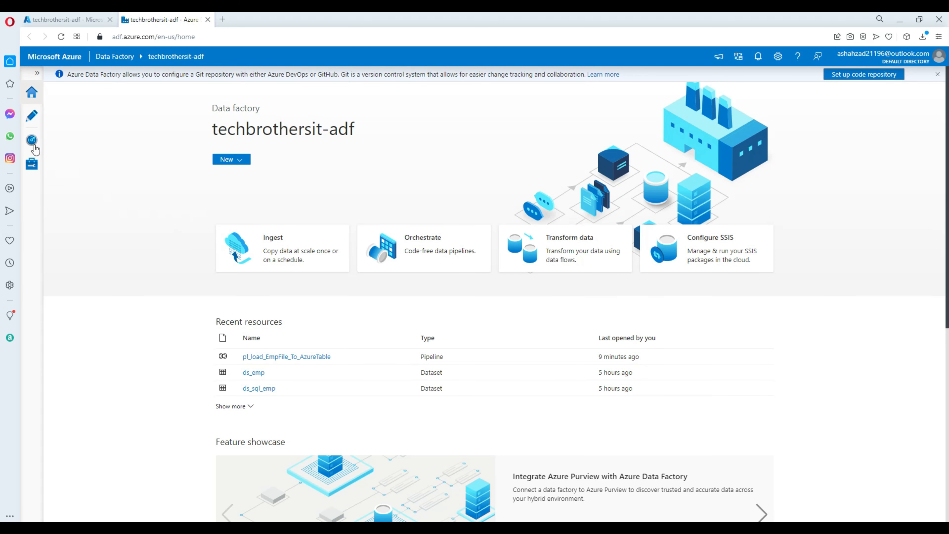
Step: Start a new linked service in the data factory using Azure Blob Storage as the data store
left_click(35, 169)
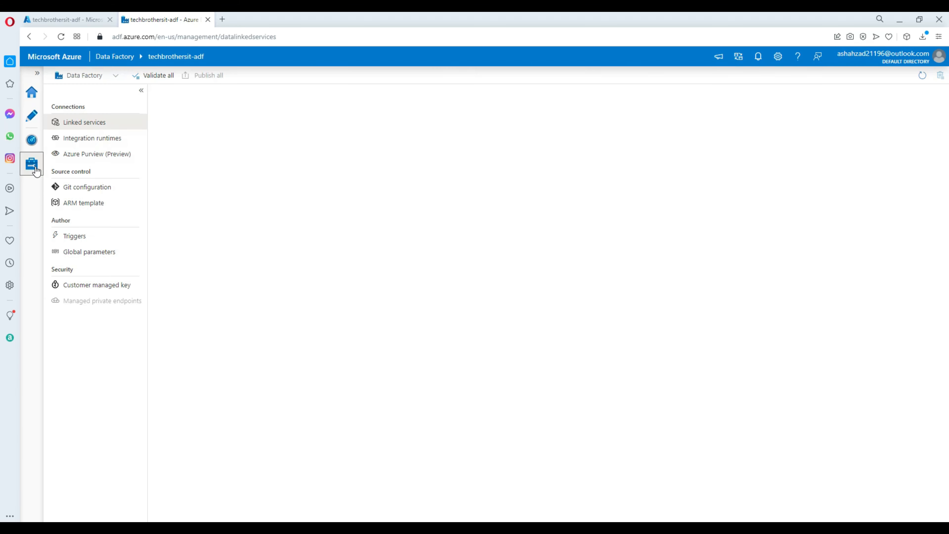
left_click(83, 127)
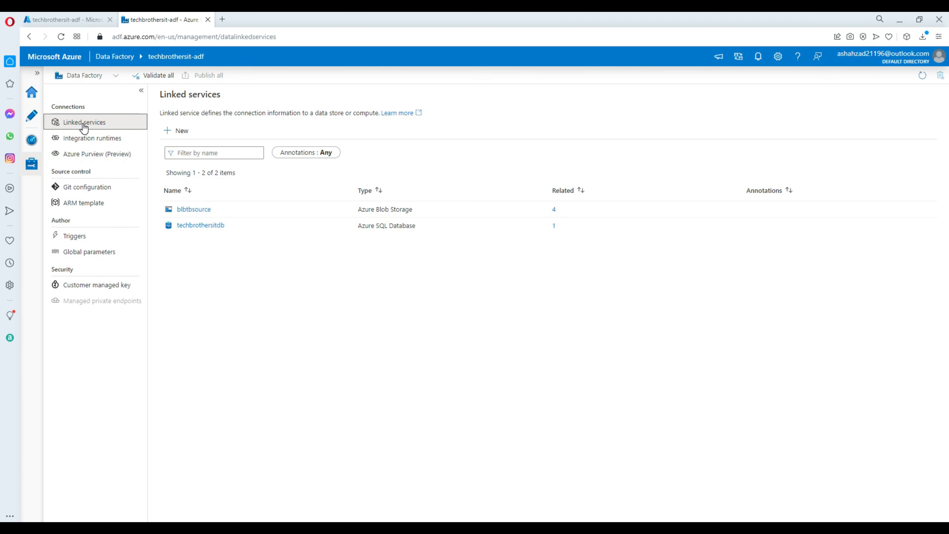
left_click(173, 131)
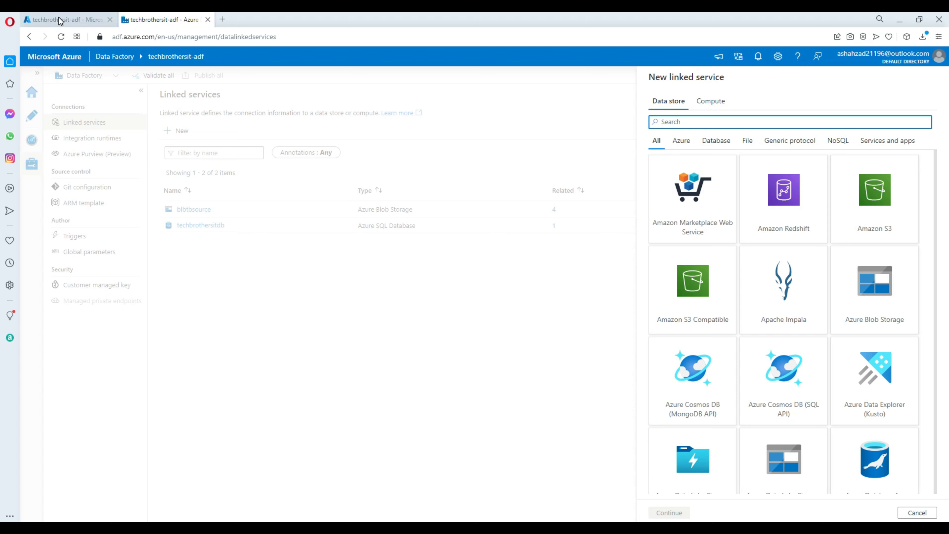
type("blo")
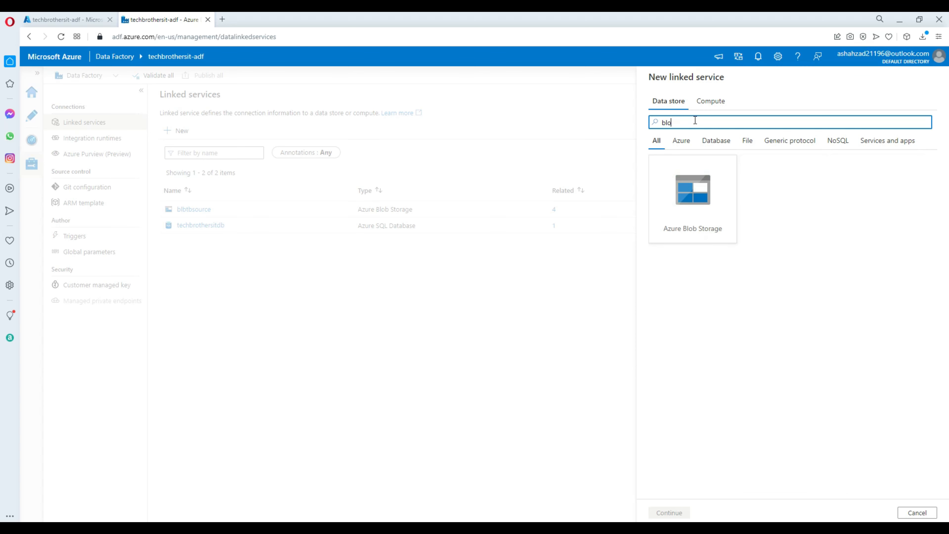
left_click(697, 222)
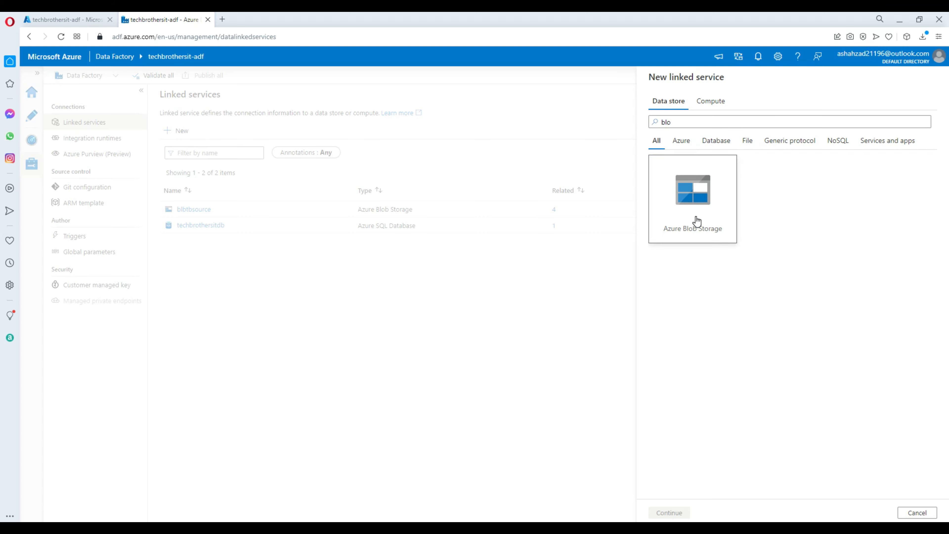
left_click(671, 513)
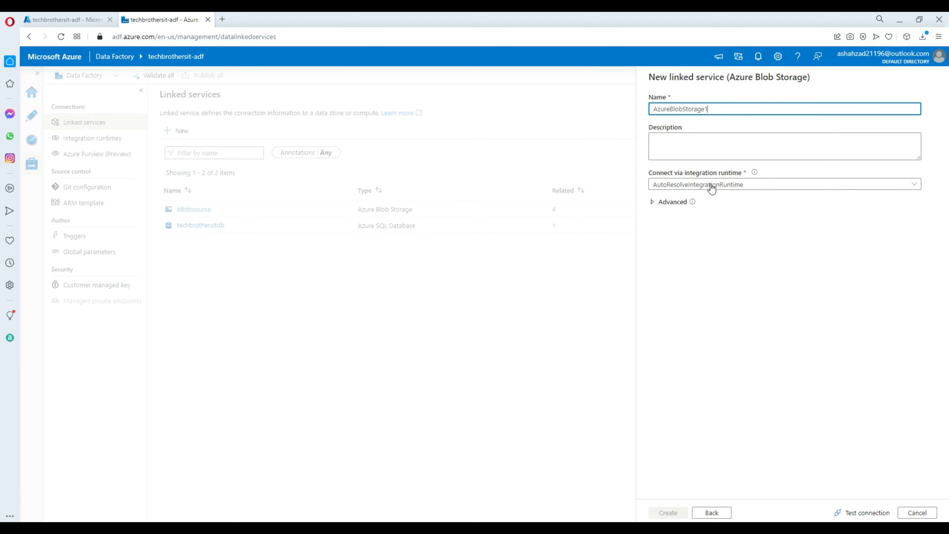
Step: Name the linked service tbstorage, choose Azure subscription 1 and the tbstroagedemo storage account, and create it
left_click_drag(720, 108, 652, 110)
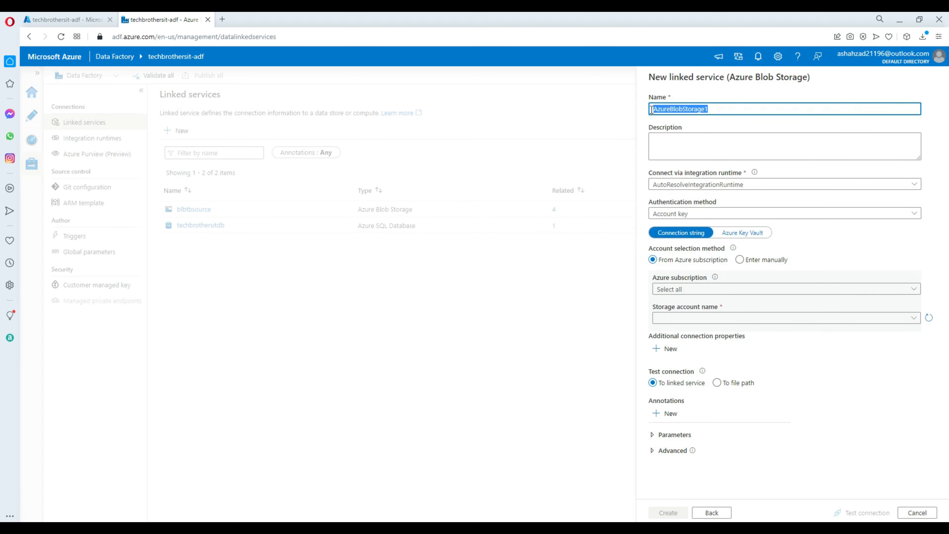
type("tbstorage")
left_click(701, 295)
left_click(700, 321)
left_click(709, 319)
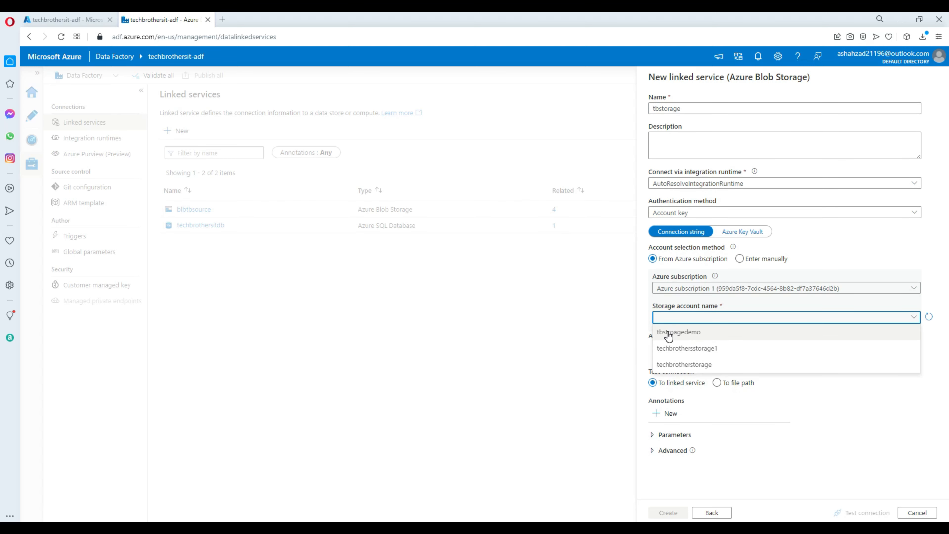
left_click(687, 335)
left_click(689, 336)
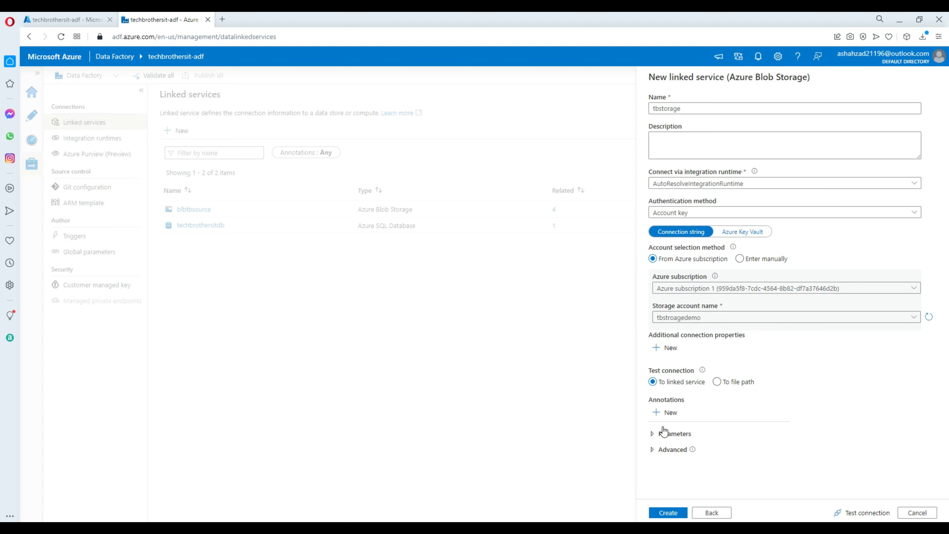
left_click(678, 512)
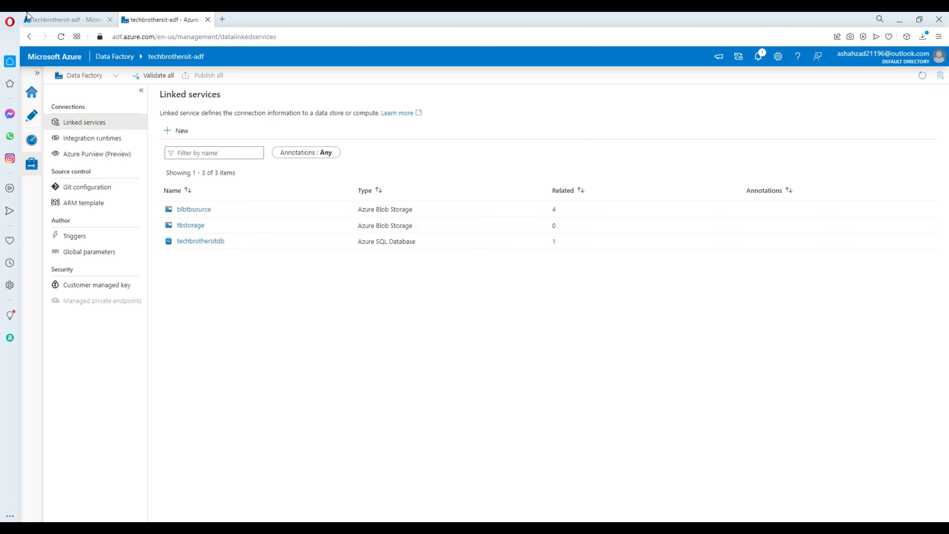
Step: Review the resources in the data factory's resource group in the Azure portal, then return to Data Factory Studio
left_click(32, 18)
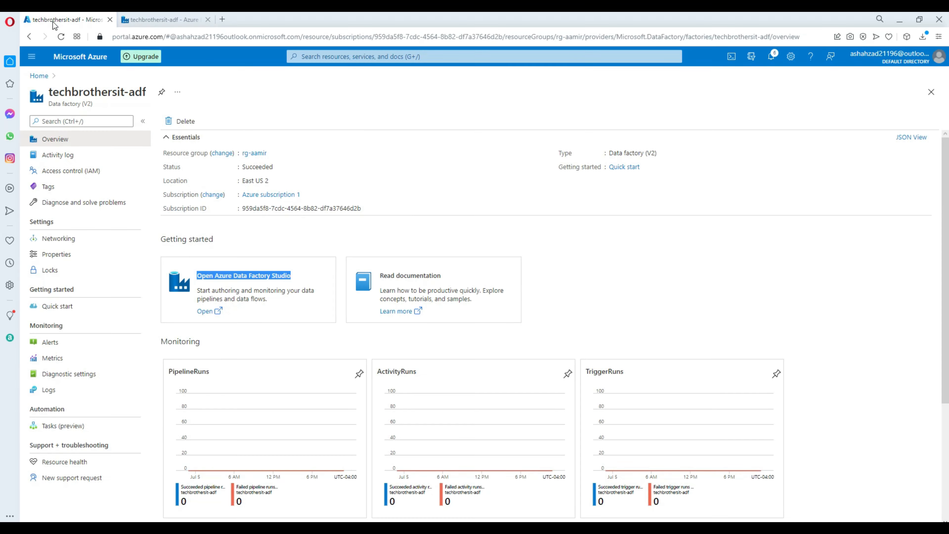
left_click(54, 79)
left_click(243, 258)
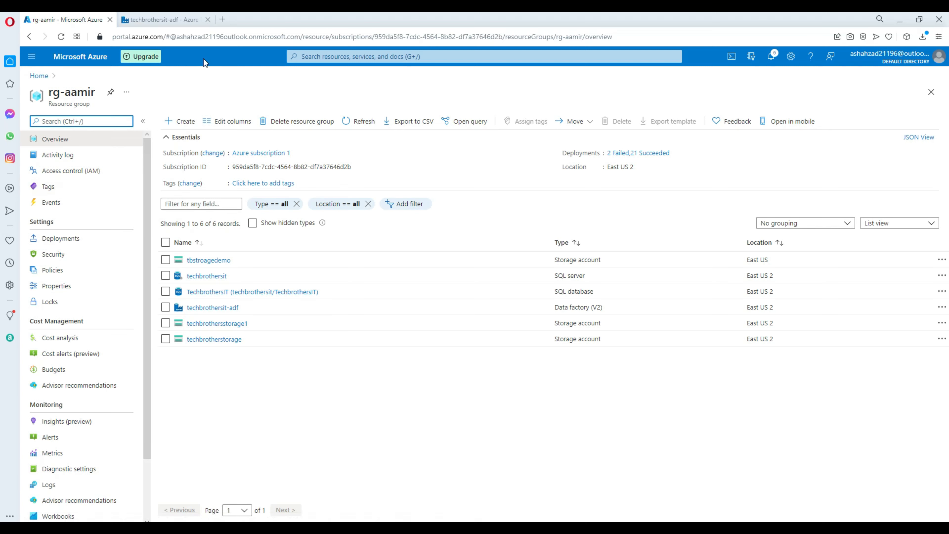
left_click(179, 20)
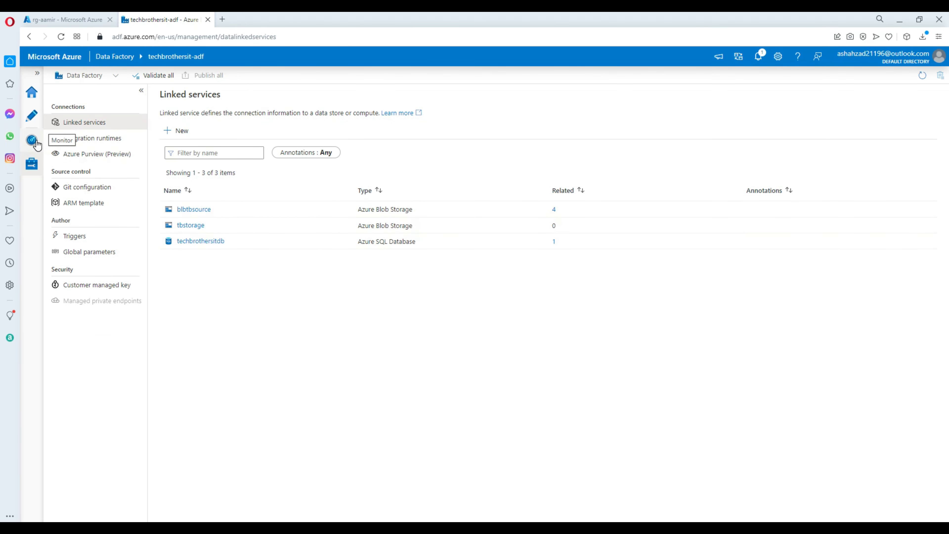
Step: Create a new pipeline in the data factory and name it pl_copyFiles_RemoveFiles
left_click(31, 119)
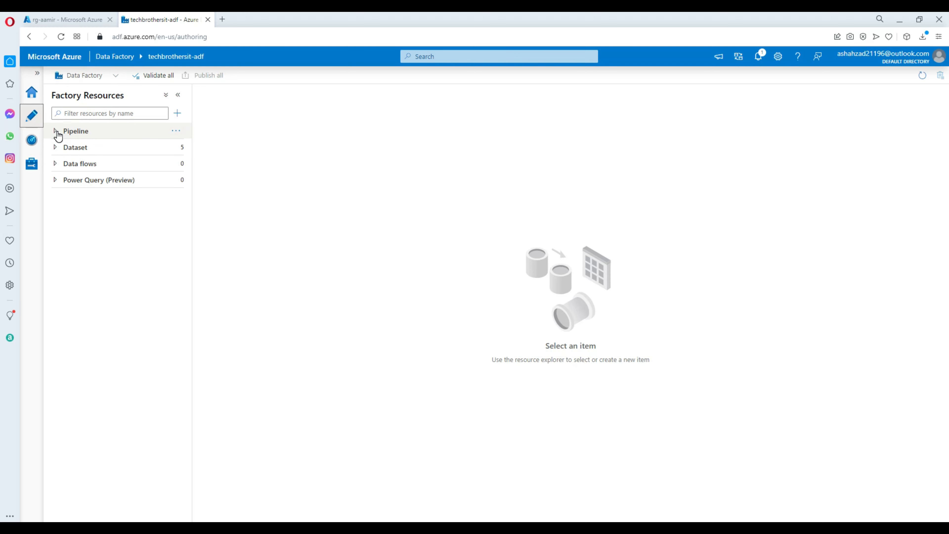
left_click(66, 134)
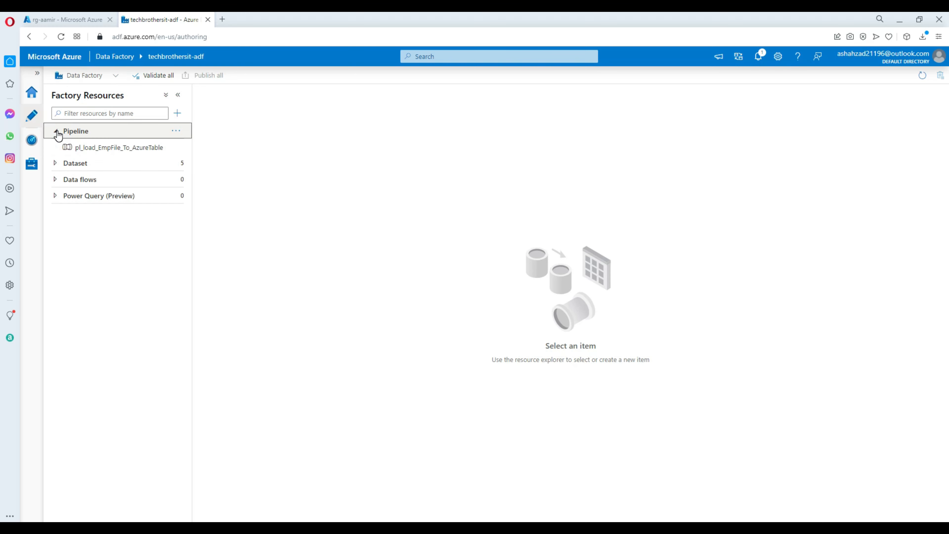
left_click(178, 113)
left_click(199, 130)
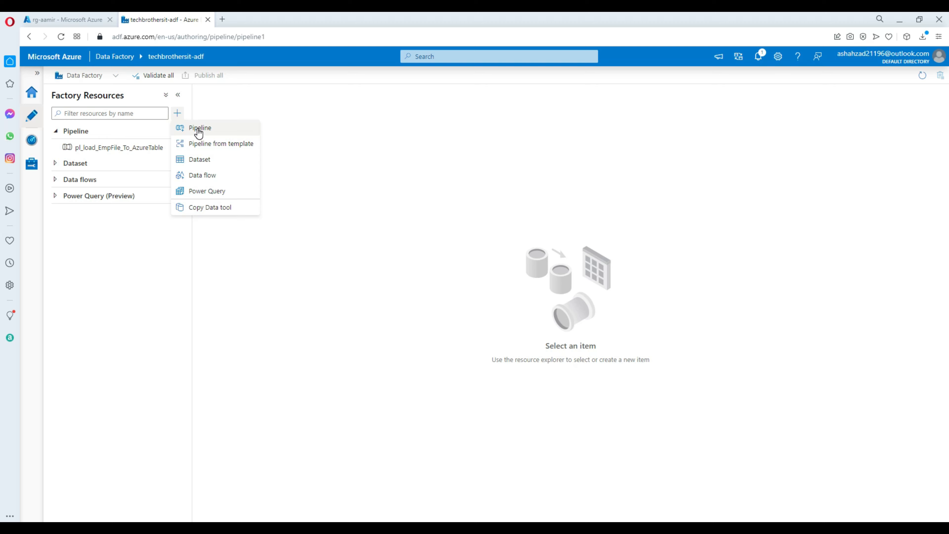
left_click(856, 180)
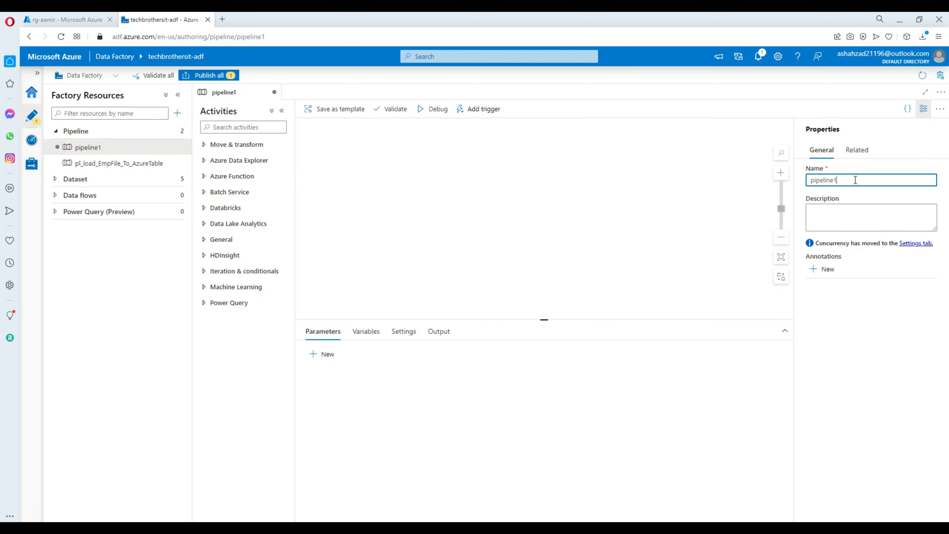
left_click_drag(855, 180, 776, 184)
type("pl_copyFiles_Remove")
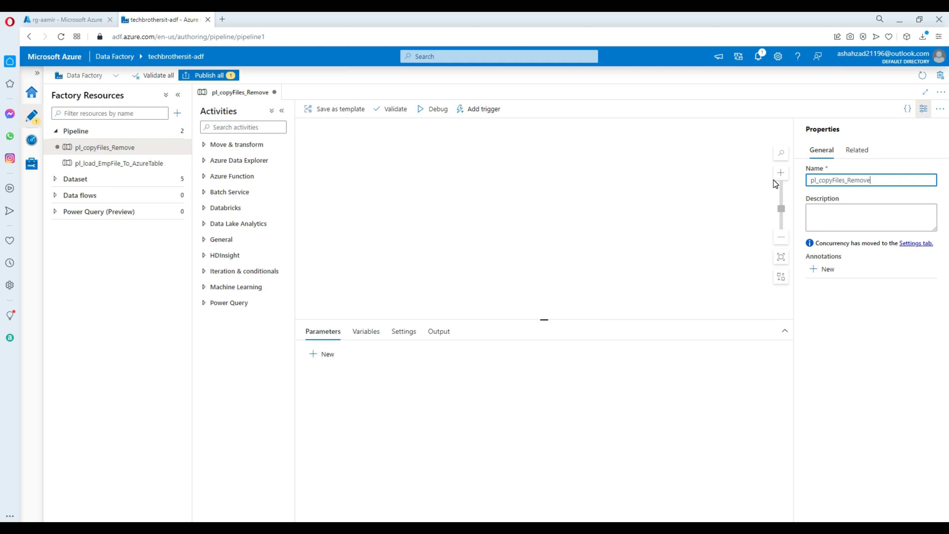
type("Files")
left_click(428, 184)
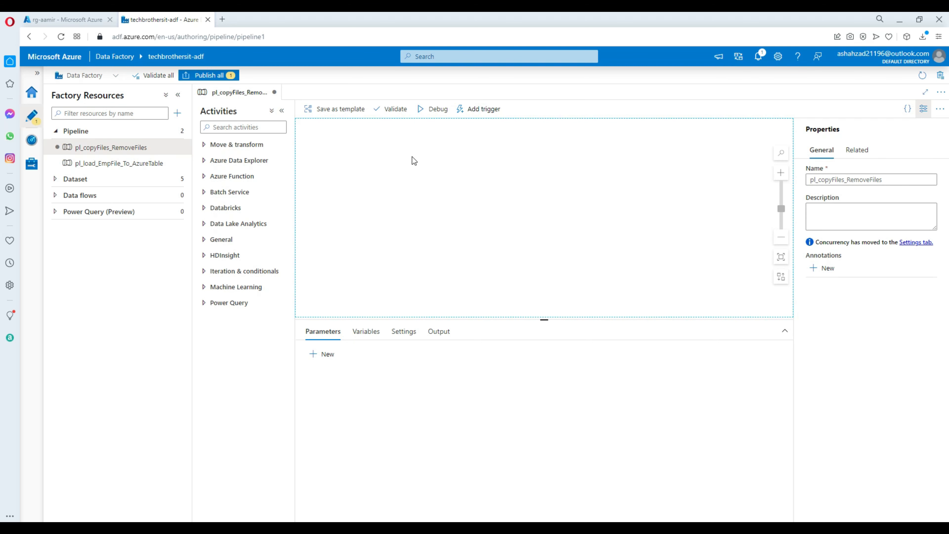
Step: Find the Copy data activity, add it to the pipeline canvas and select it
left_click(255, 127)
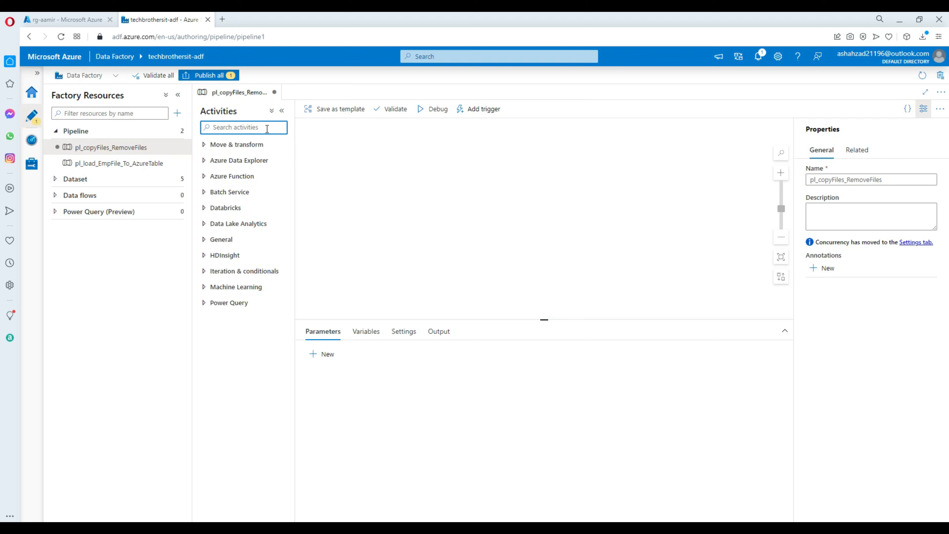
type("copy")
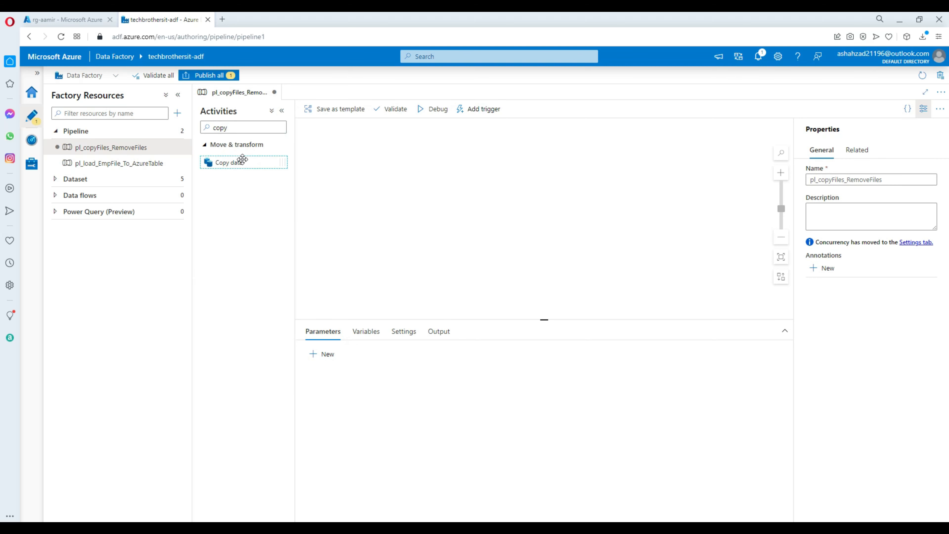
left_click_drag(242, 159, 400, 162)
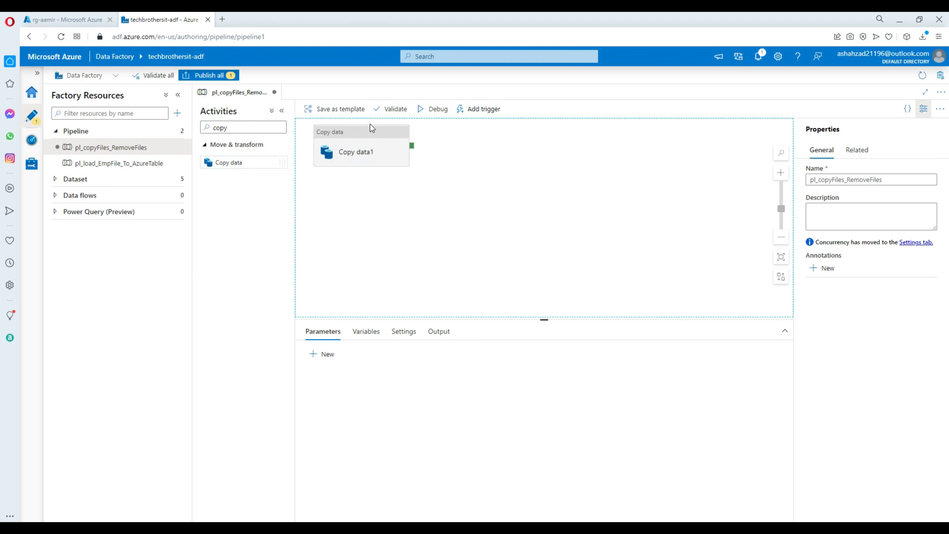
left_click(365, 137)
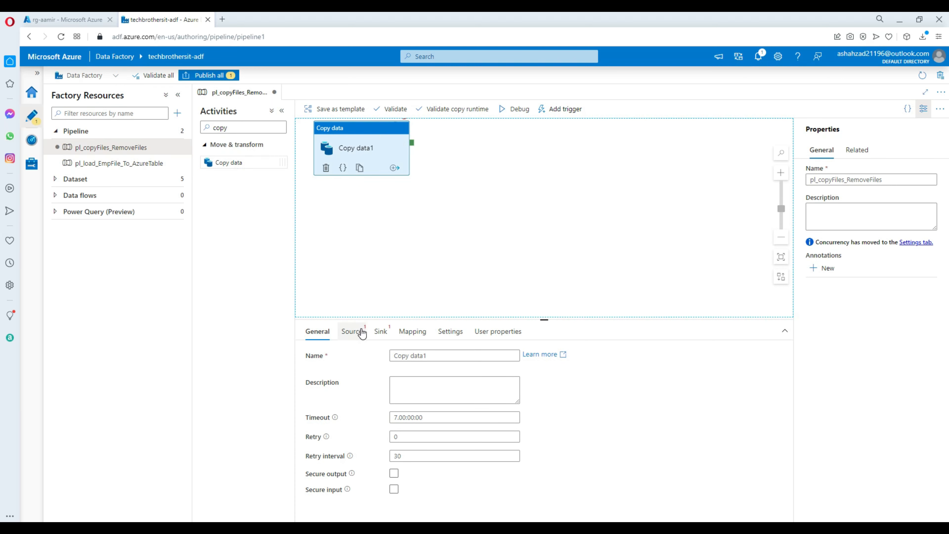
Step: Start a new source dataset for the Copy data activity using Azure Blob Storage and the DelimitedText format
left_click(354, 331)
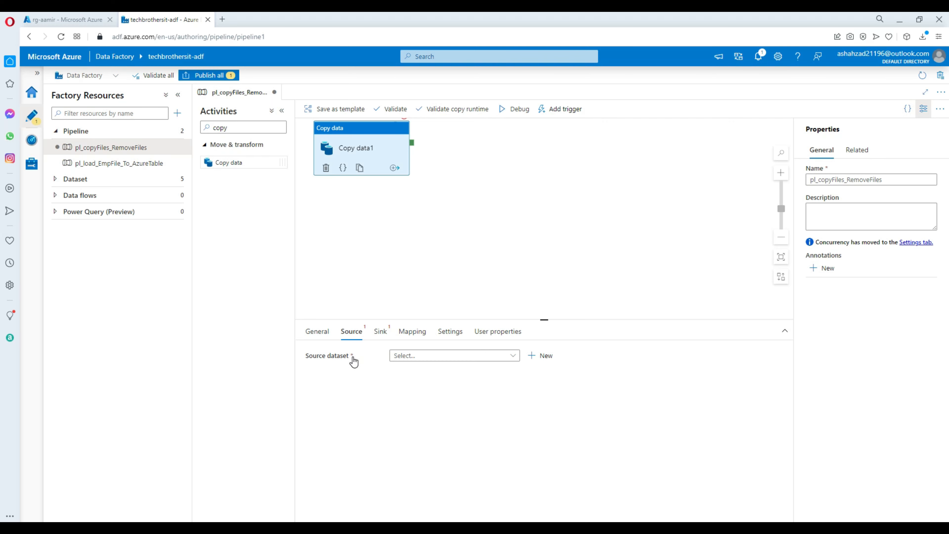
left_click(539, 355)
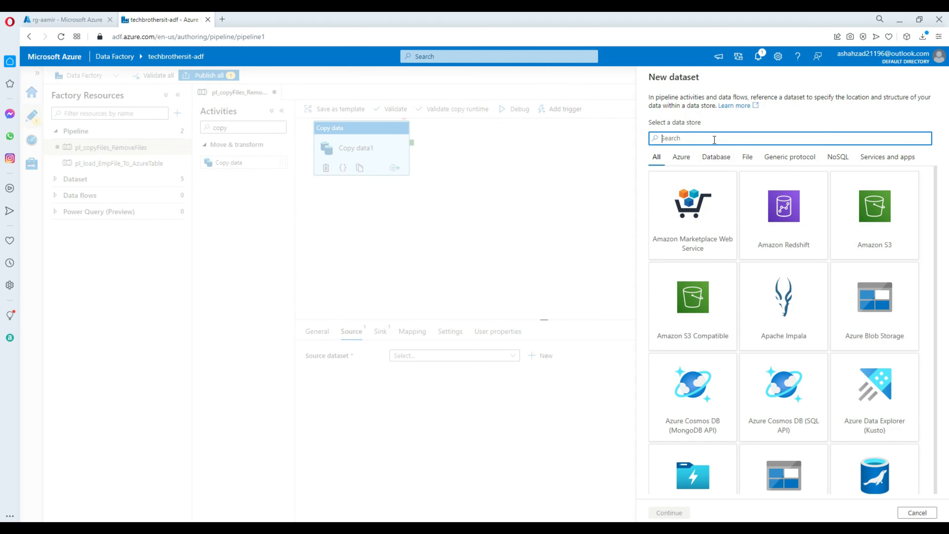
type("blo")
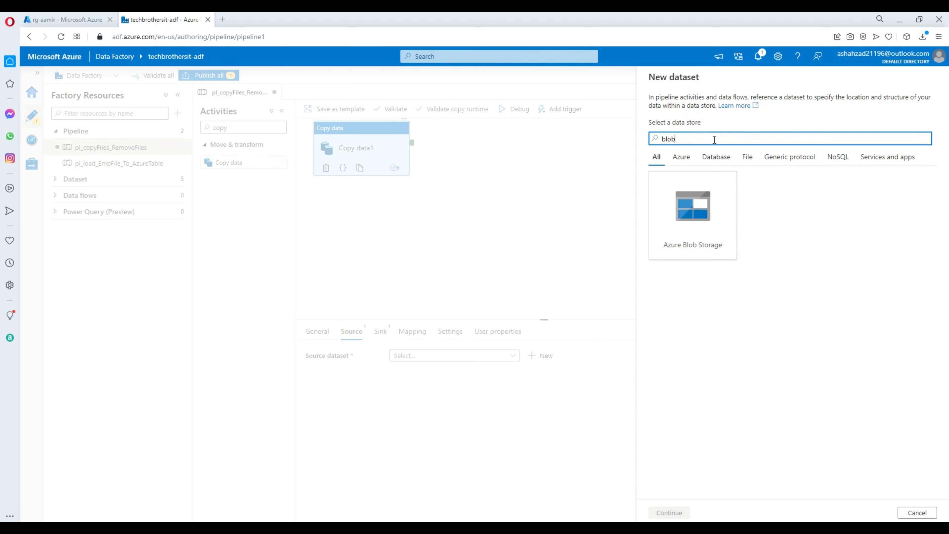
type("b")
left_click(695, 228)
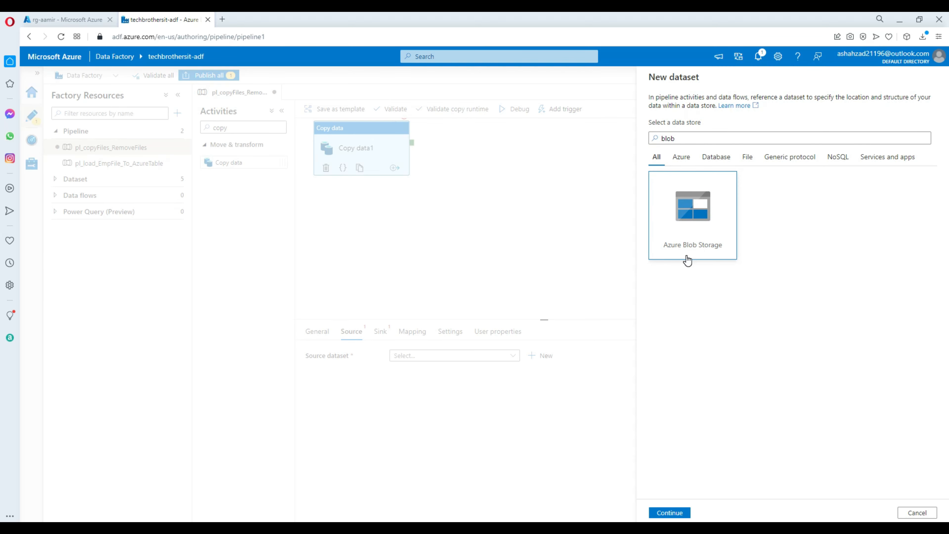
left_click(669, 512)
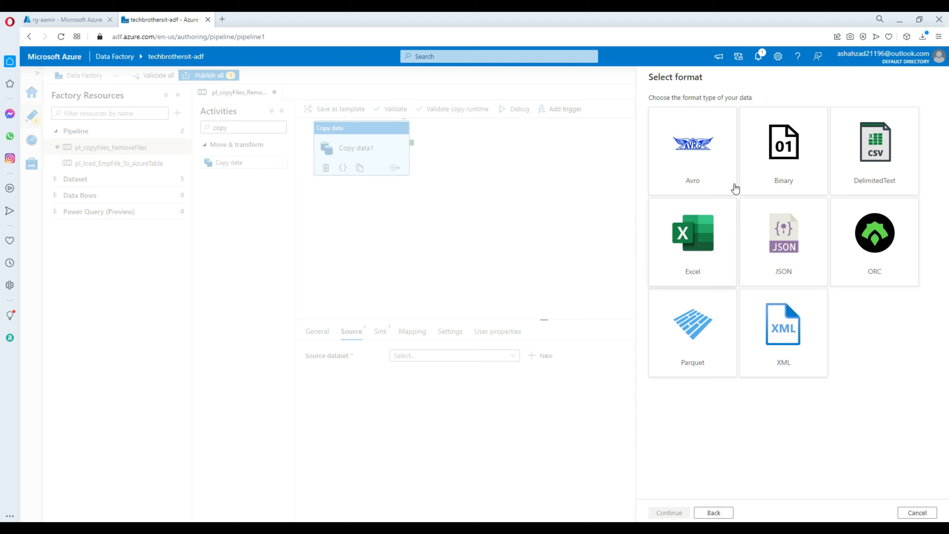
left_click(891, 165)
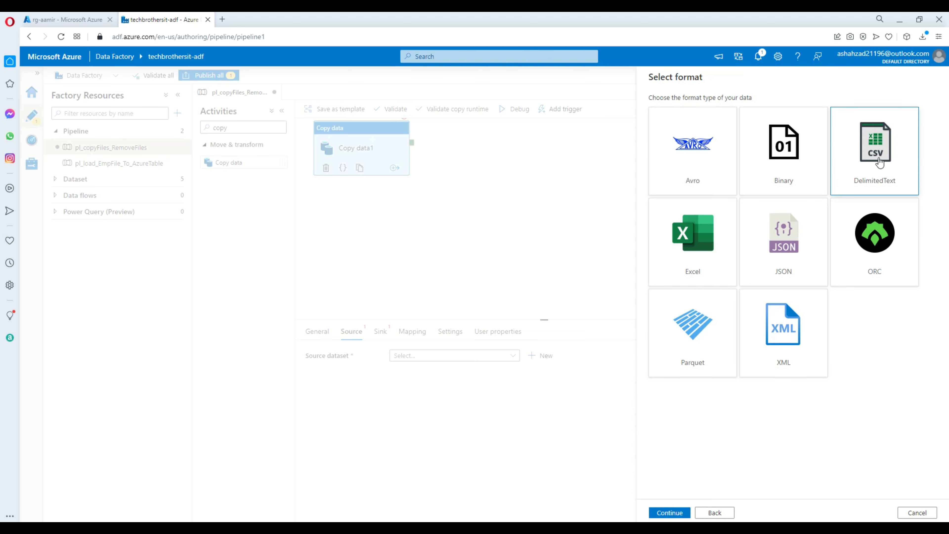
left_click(669, 515)
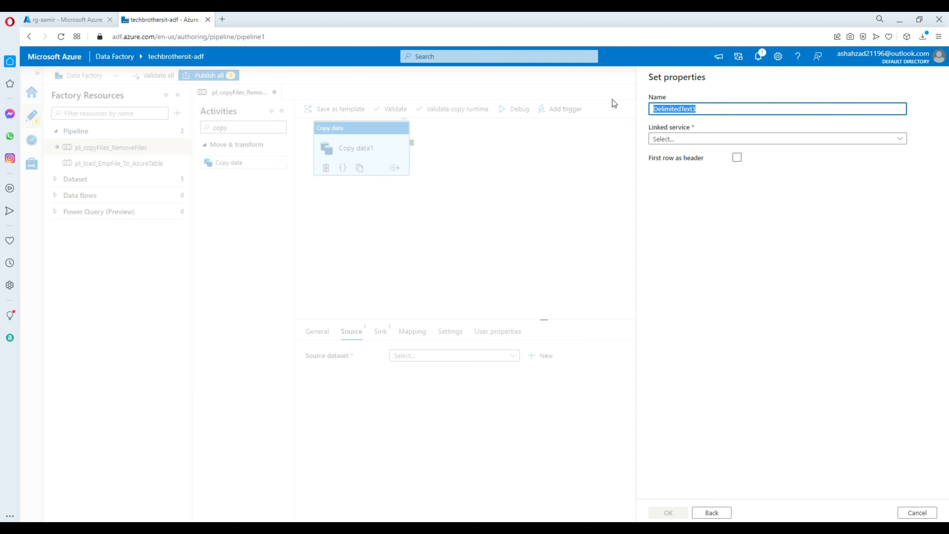
Step: Name the source dataset ds_source and choose the tbstorage linked service
type("ds-")
key("BackSpace")
type("_source")
left_click(673, 138)
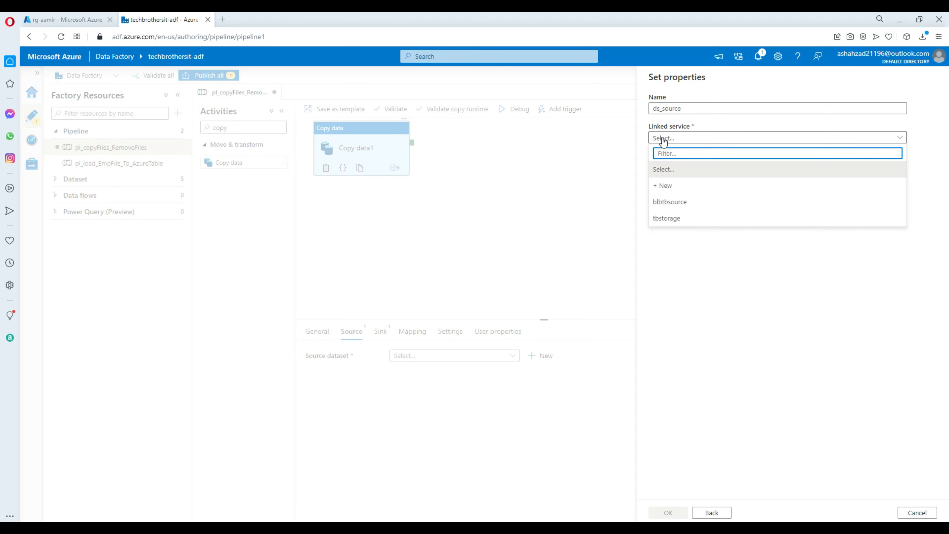
left_click(669, 220)
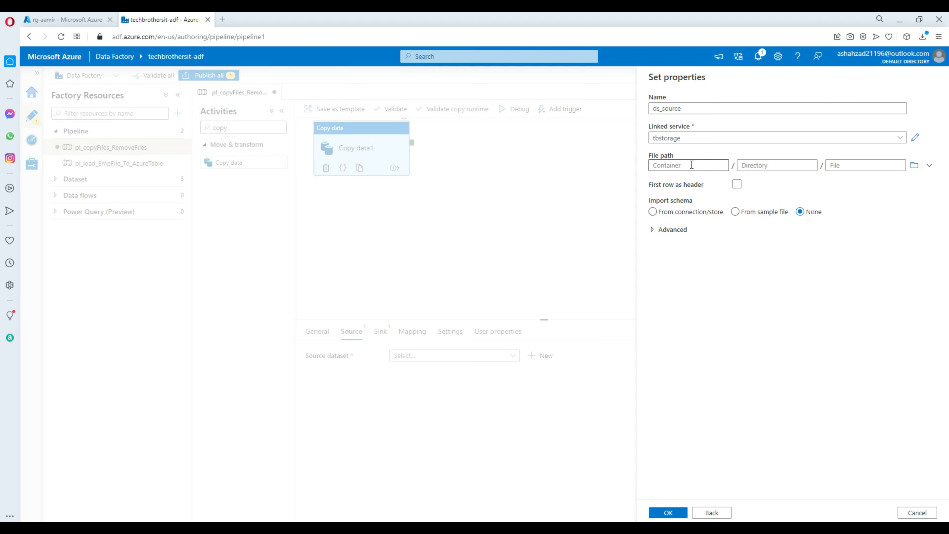
Step: Set the dataset's file path to the source container without a directory or file, choose None for schema import, and create it
left_click(766, 167)
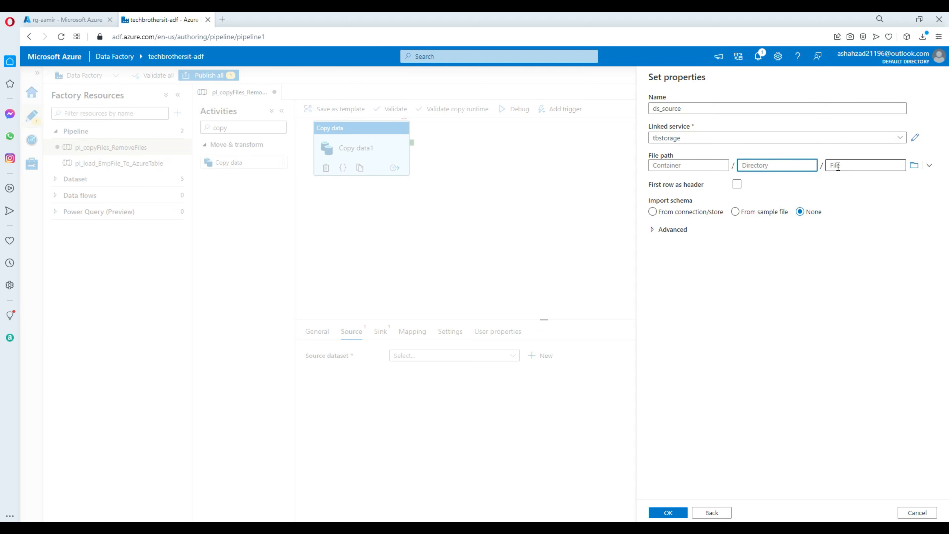
left_click(914, 165)
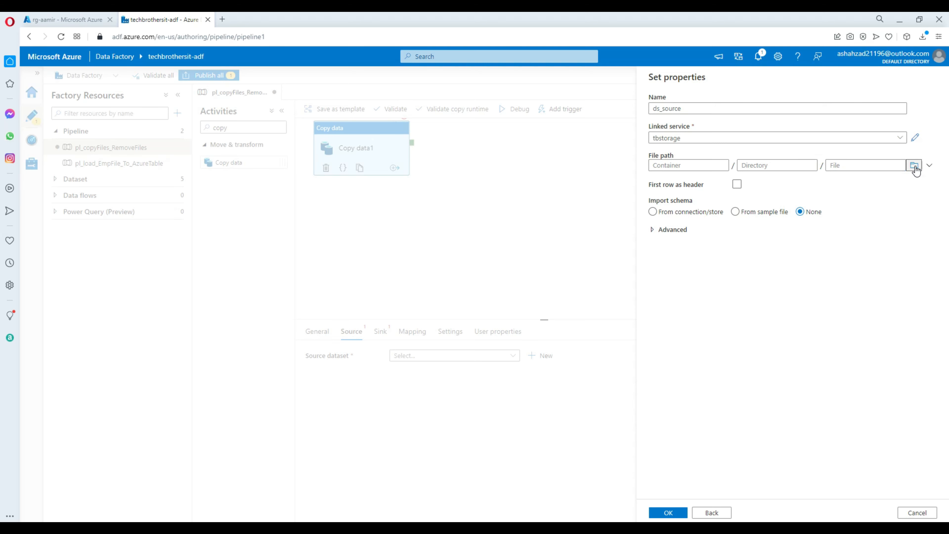
left_click(681, 151)
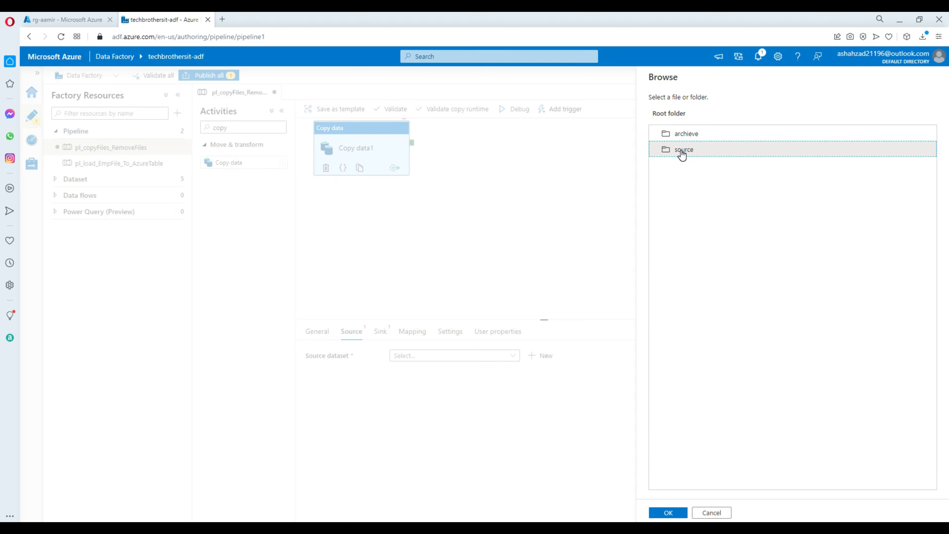
left_click(668, 513)
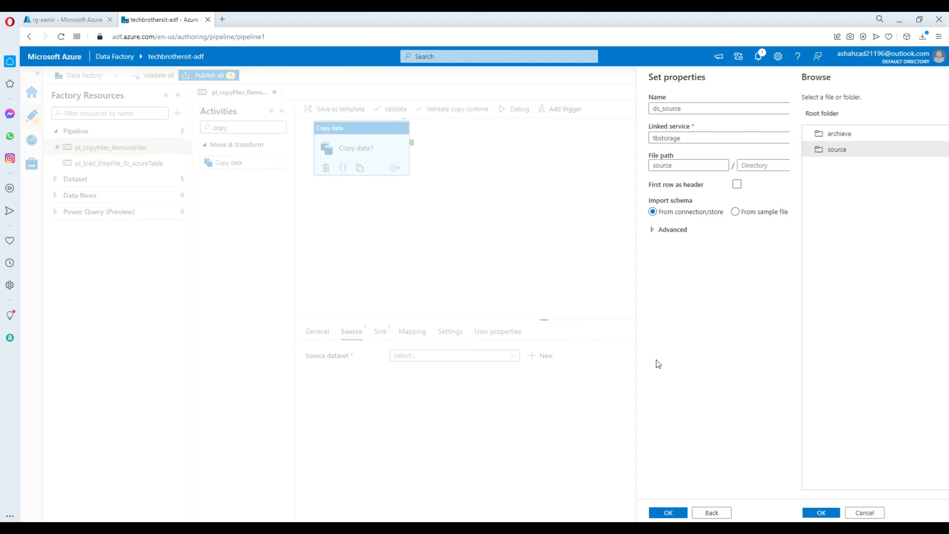
left_click(687, 164)
left_click_drag(672, 160, 644, 162)
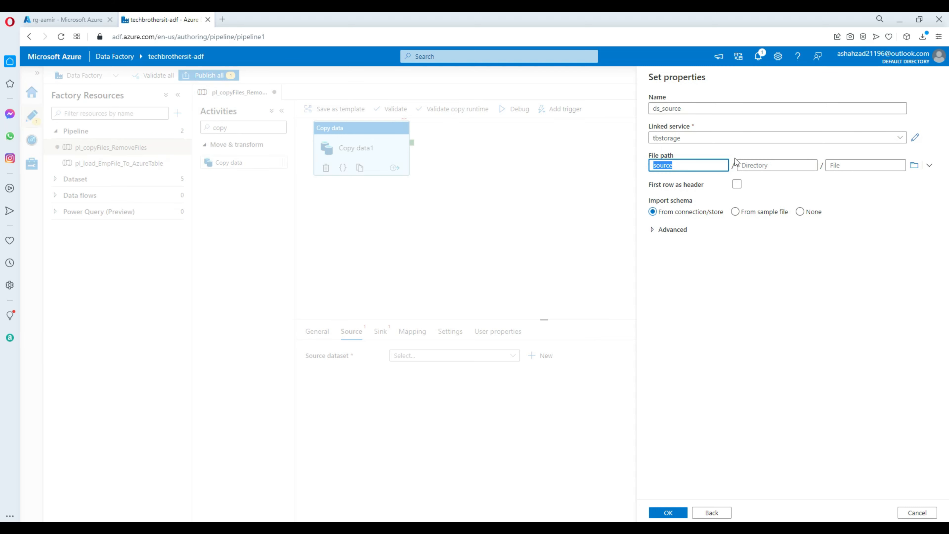
left_click(765, 169)
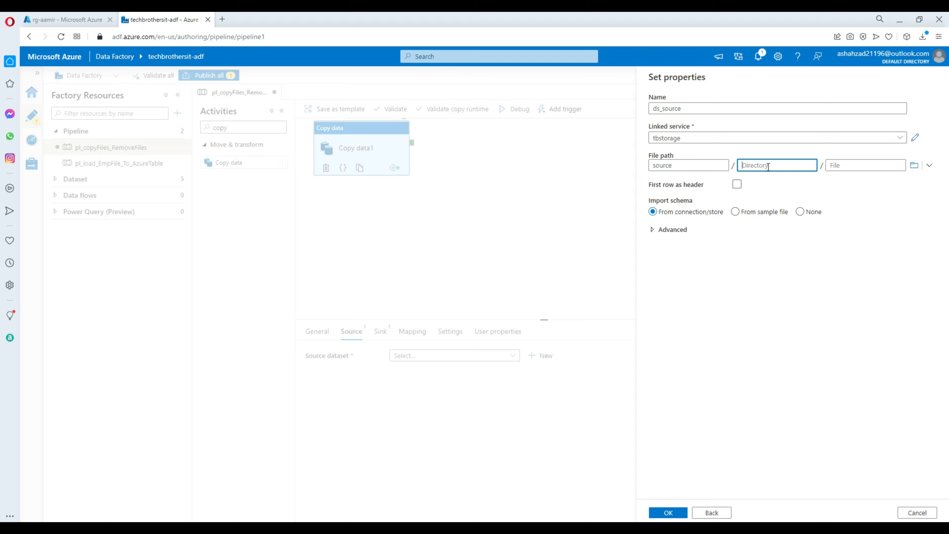
left_click(842, 165)
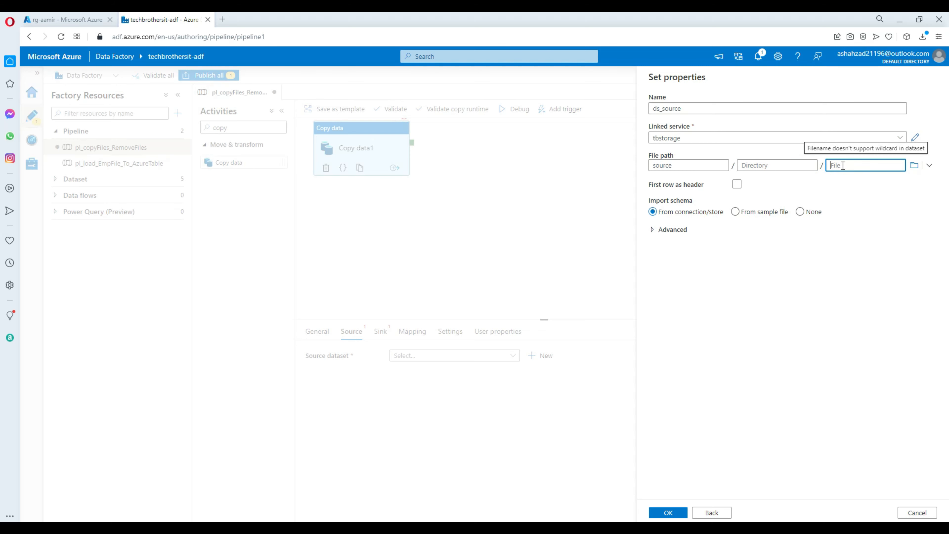
left_click(800, 212)
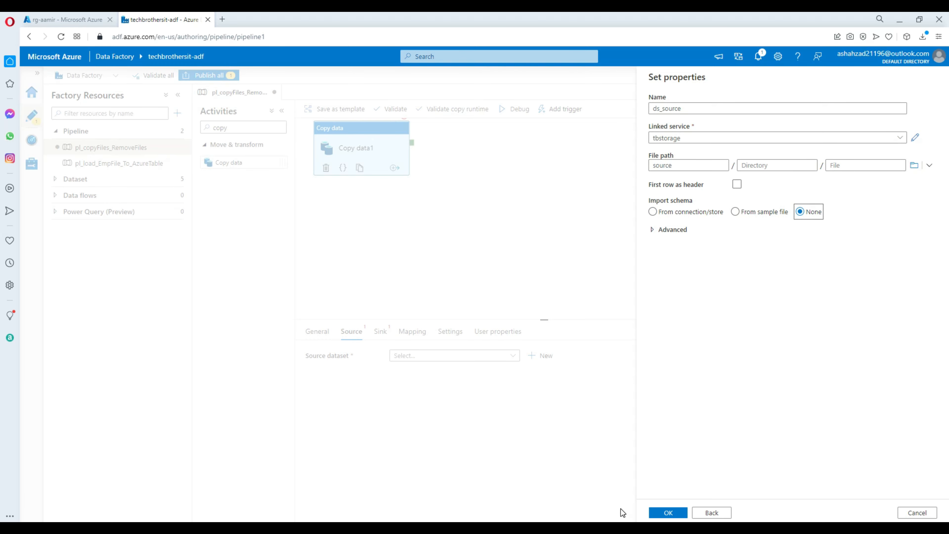
left_click(664, 513)
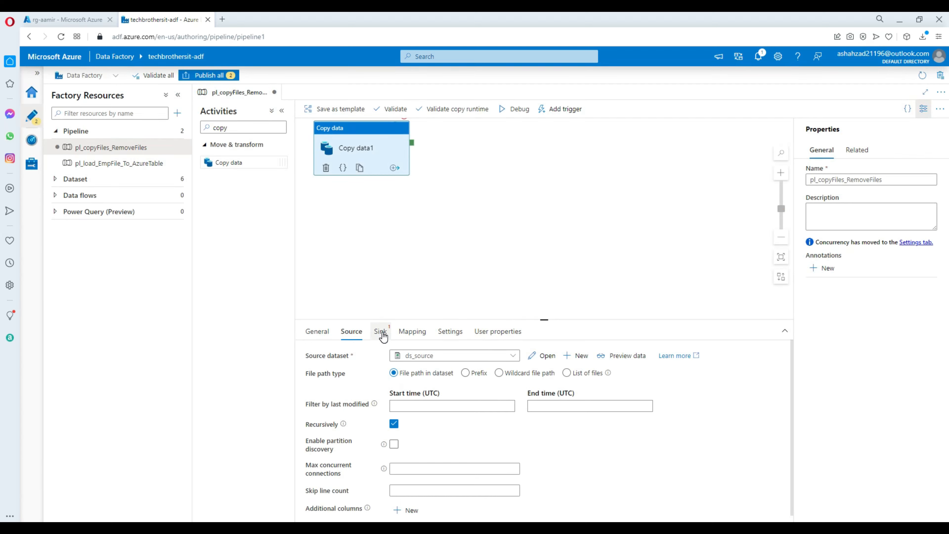
Step: Start a new sink dataset for the Copy data activity using Azure Blob Storage and the DelimitedText format
left_click(383, 334)
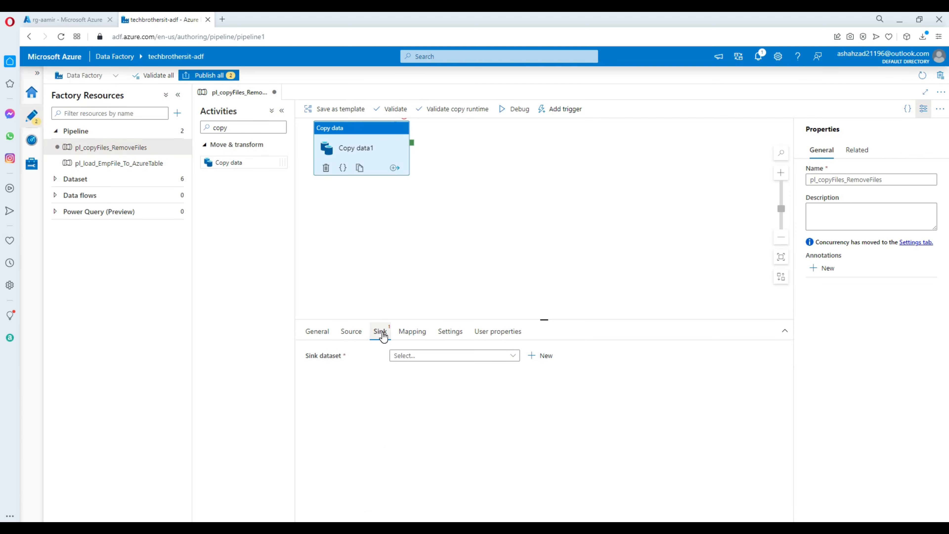
left_click(532, 356)
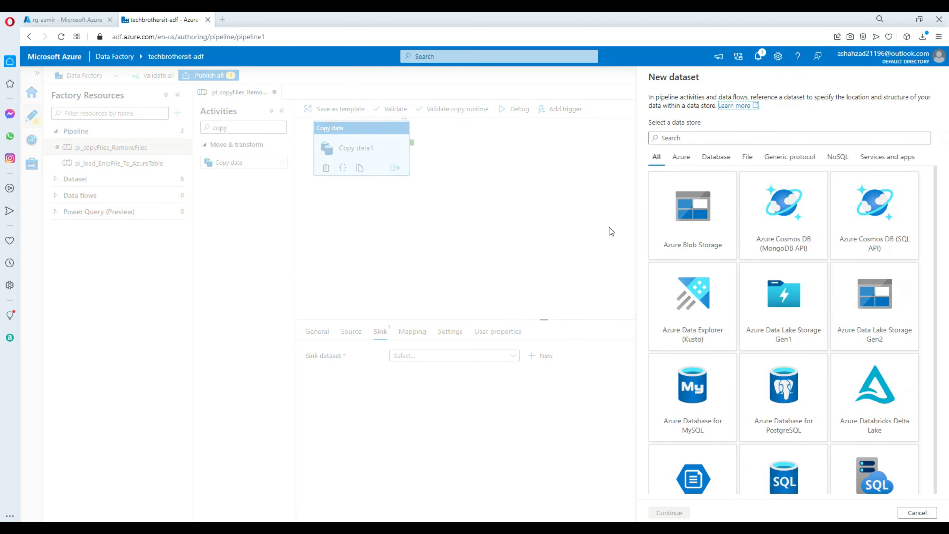
type("blo")
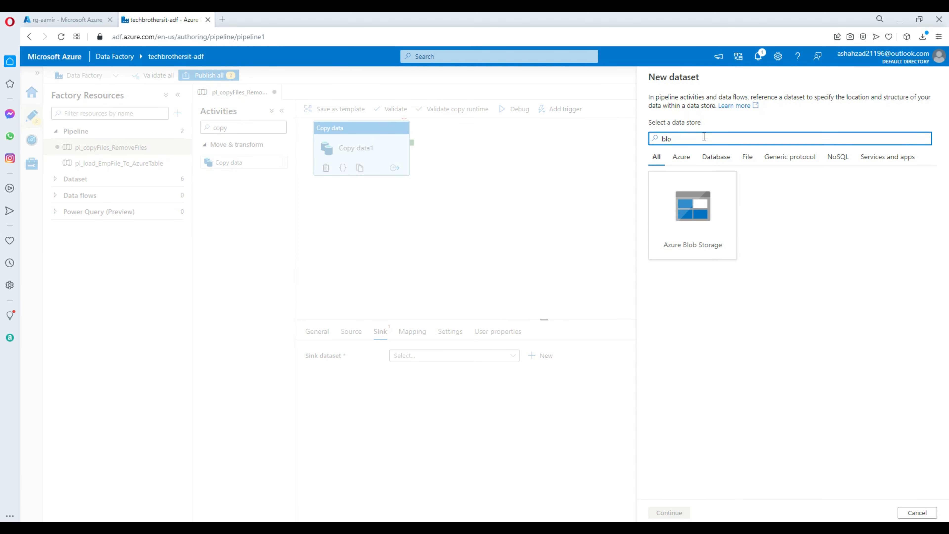
left_click(690, 237)
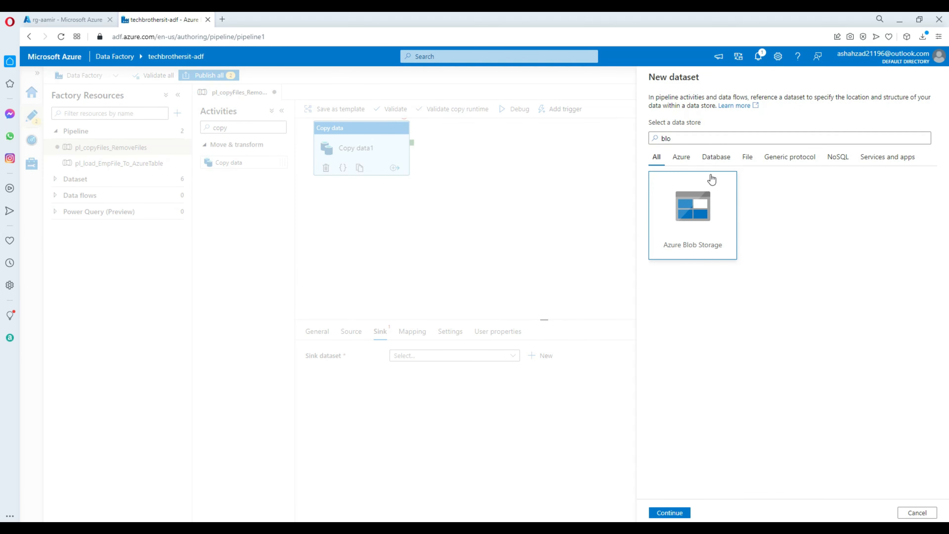
left_click(672, 512)
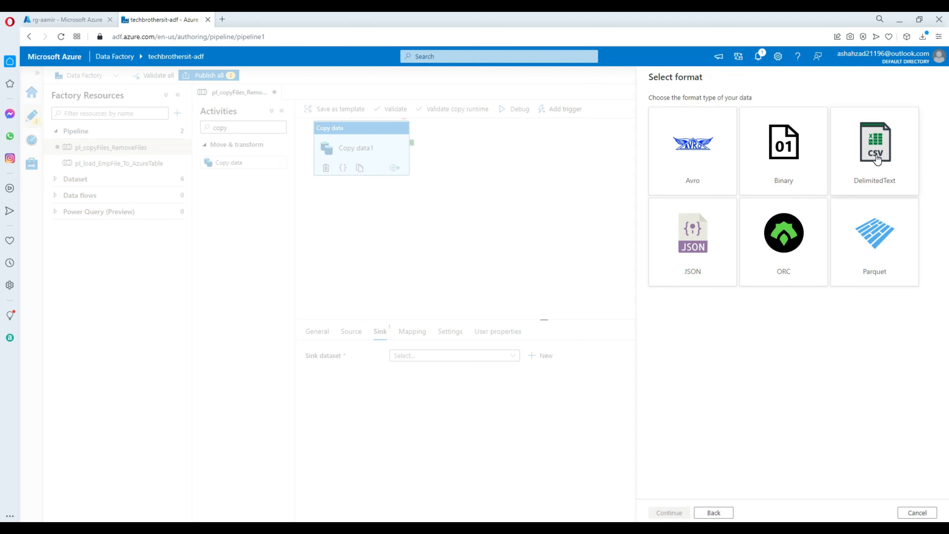
left_click(880, 175)
left_click(671, 513)
Step: Name the sink dataset ds_destination and choose the tbstorage linked service
left_click(682, 139)
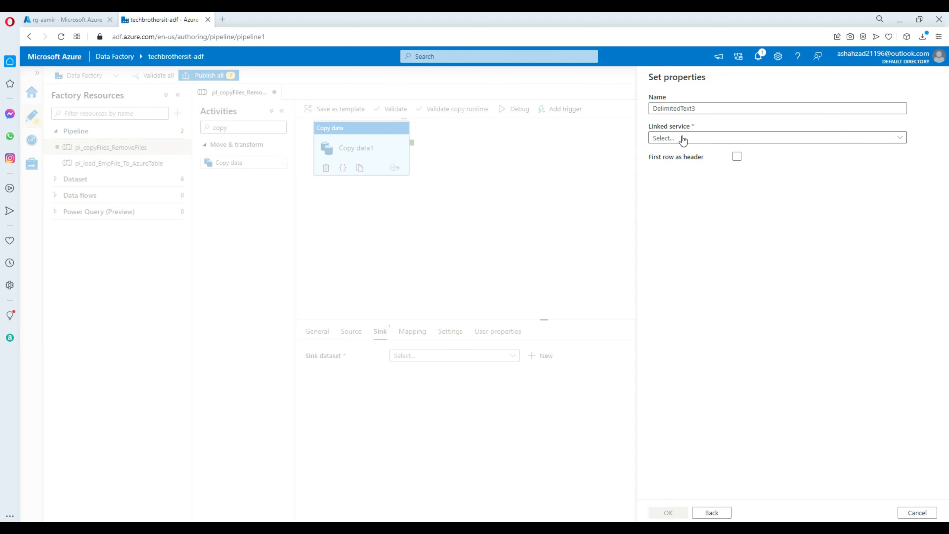
left_click_drag(712, 108, 621, 101)
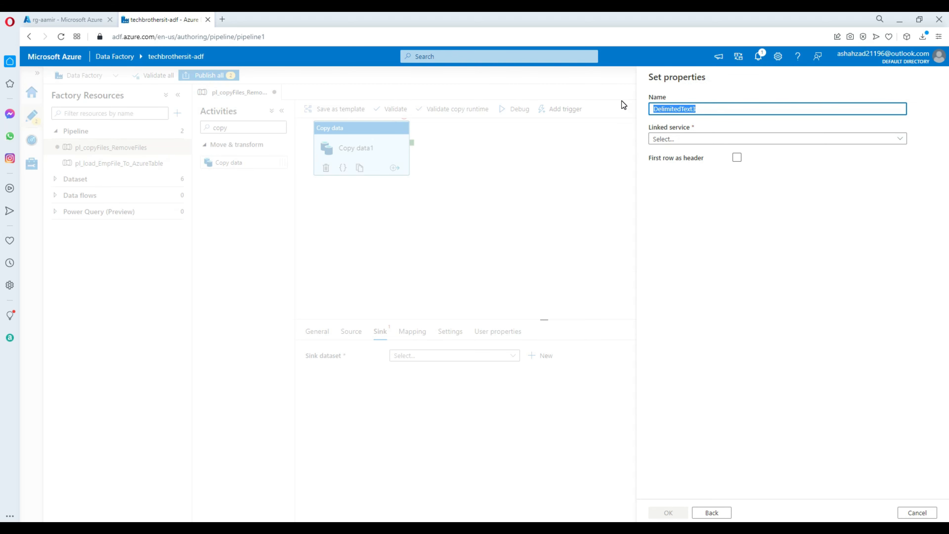
type("ds_destination")
left_click(674, 140)
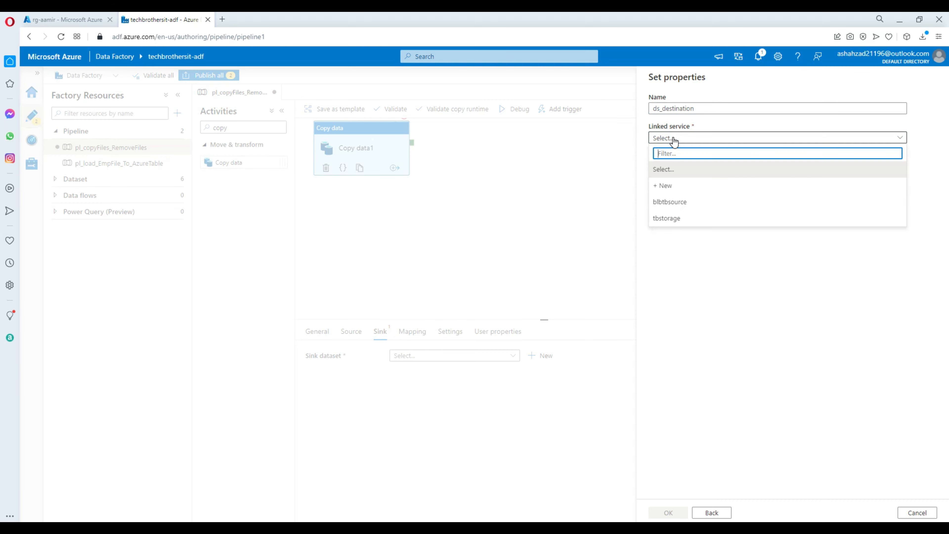
left_click(665, 220)
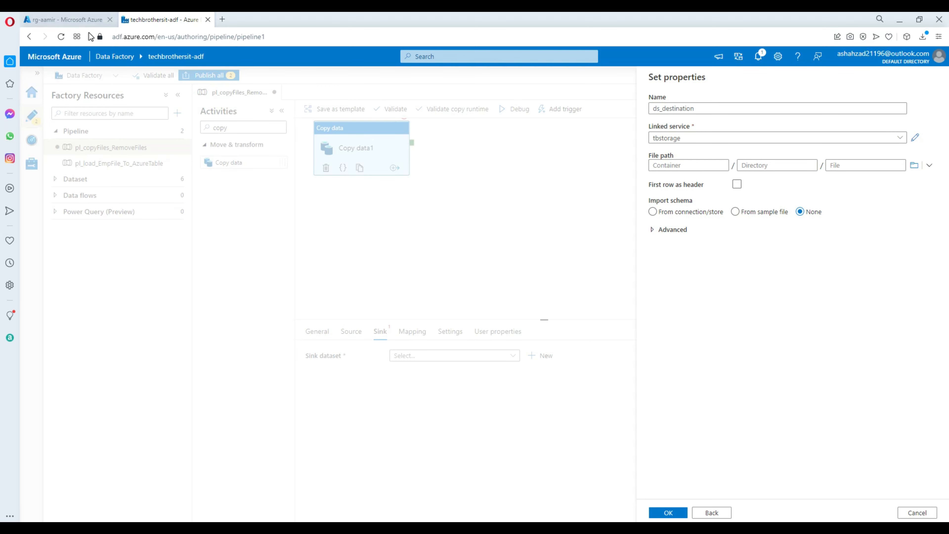
Step: Check the containers of the tbstroagedemo storage account in the Azure portal, then return to Data Factory Studio
left_click(85, 19)
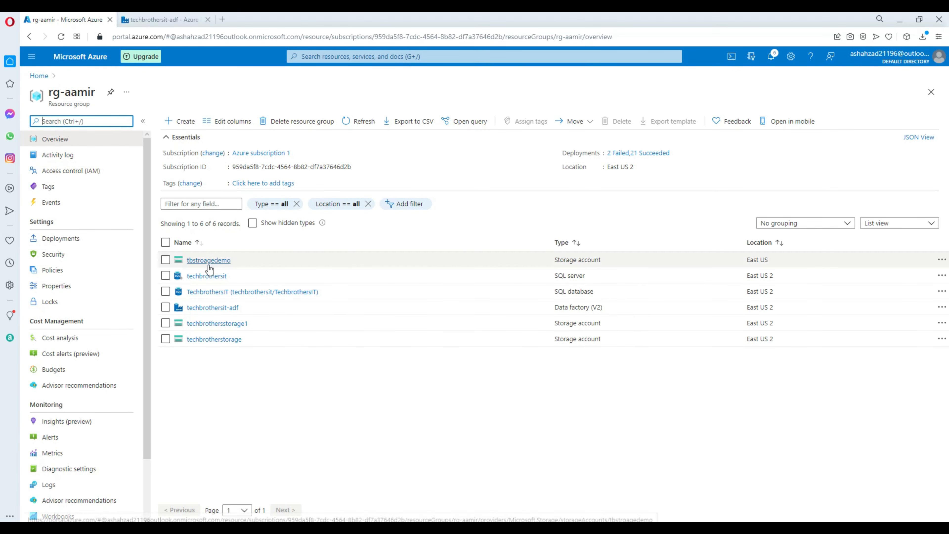
left_click(220, 262)
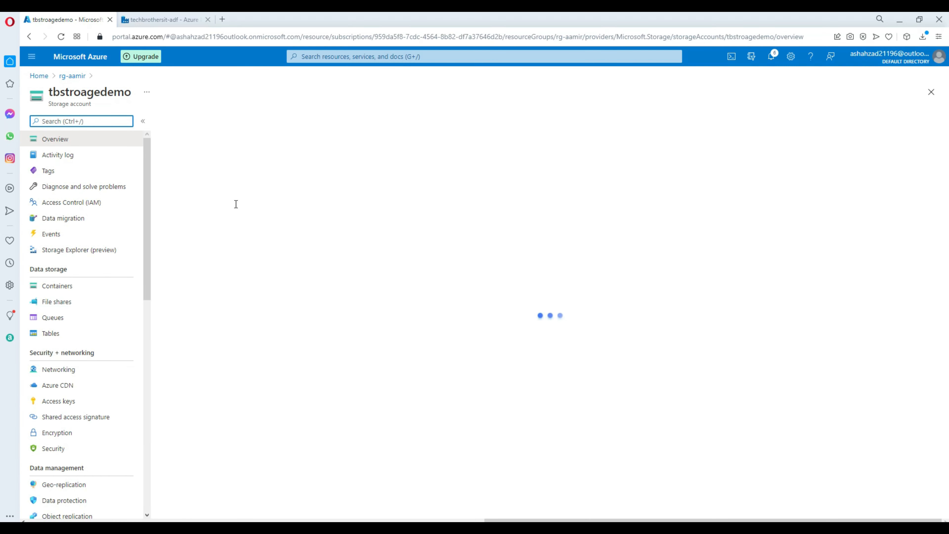
left_click(57, 286)
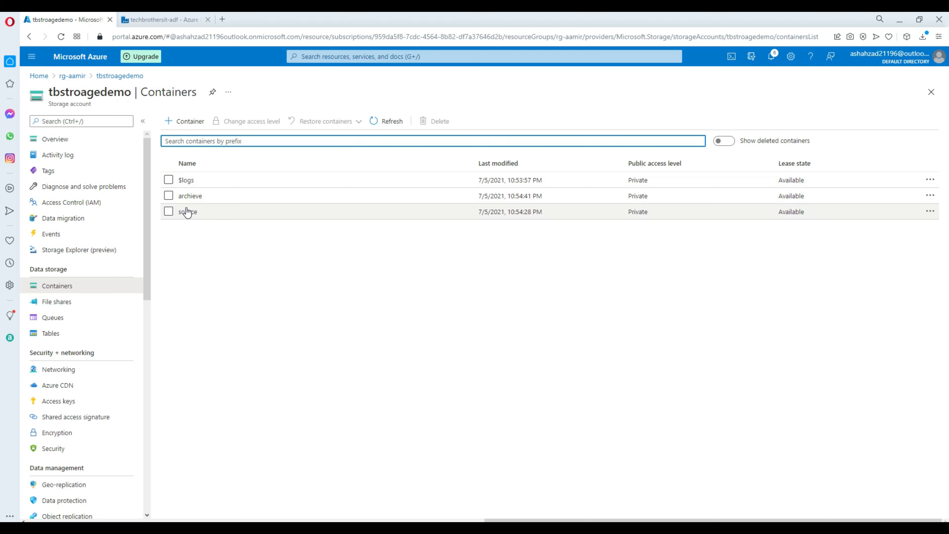
left_click(164, 19)
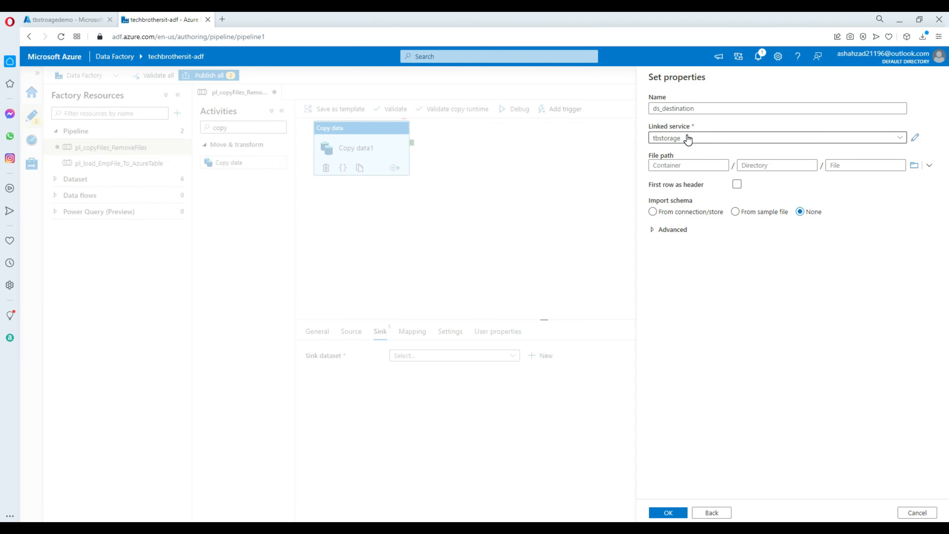
Step: Set the sink dataset's file path to the archieve container, choose None for schema import, and create the dataset
left_click(691, 164)
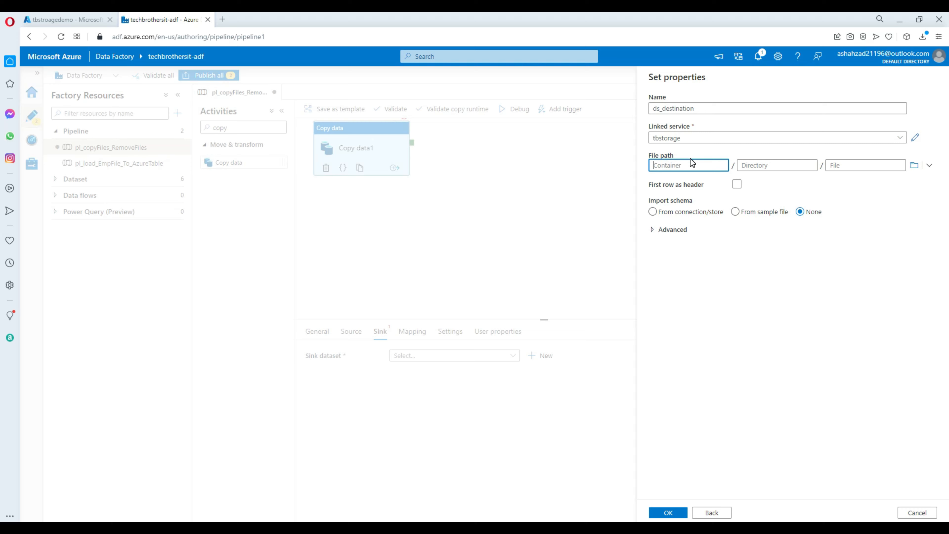
left_click(914, 165)
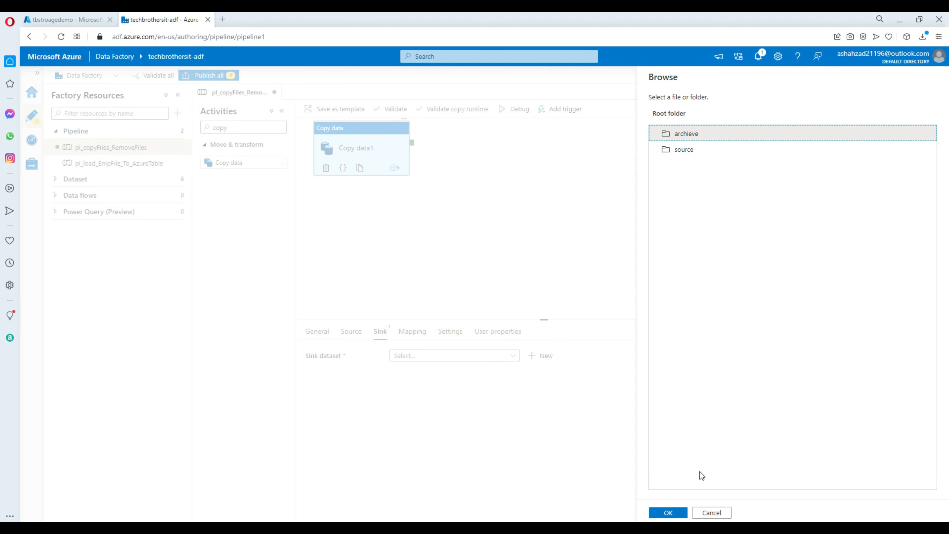
left_click(668, 513)
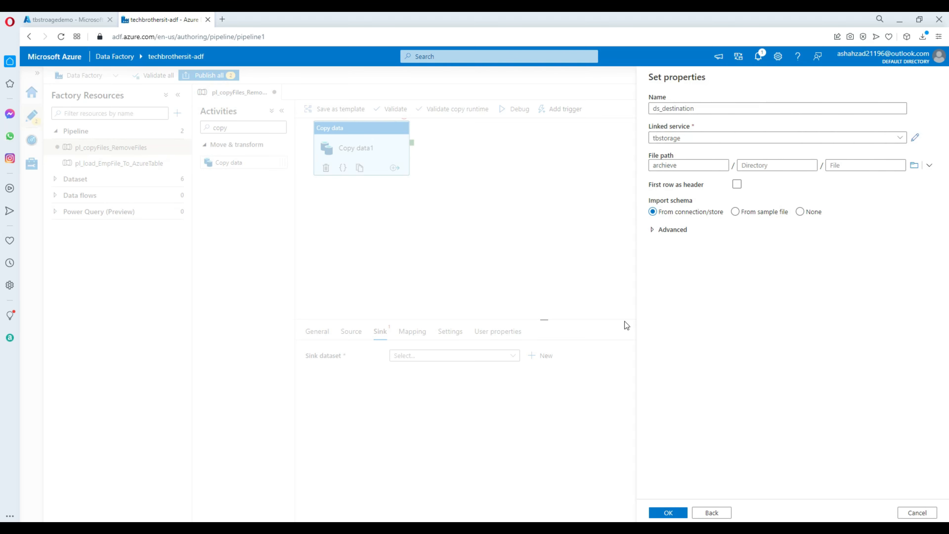
left_click(799, 211)
left_click(669, 513)
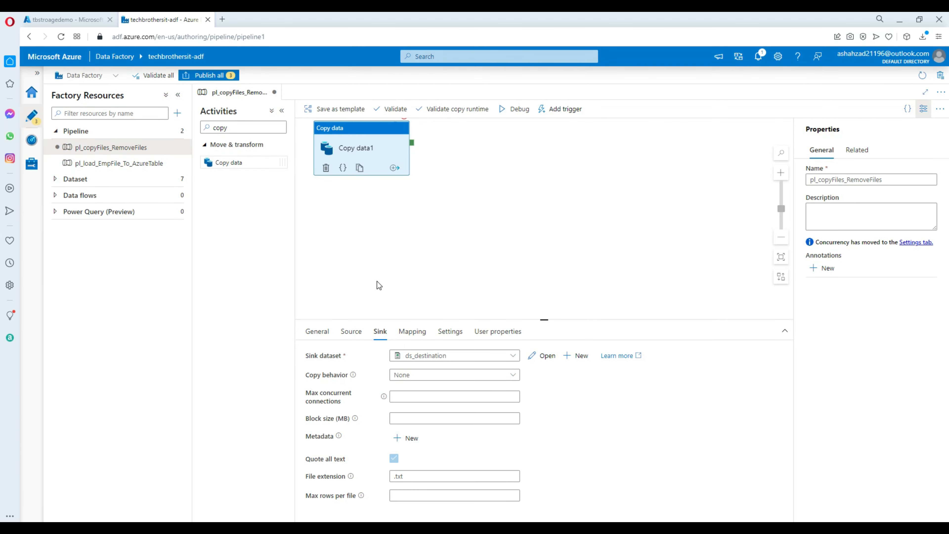
Step: Switch the Copy data activity's source to a wildcard file path and set the wildcard file name to *.txt
left_click(351, 331)
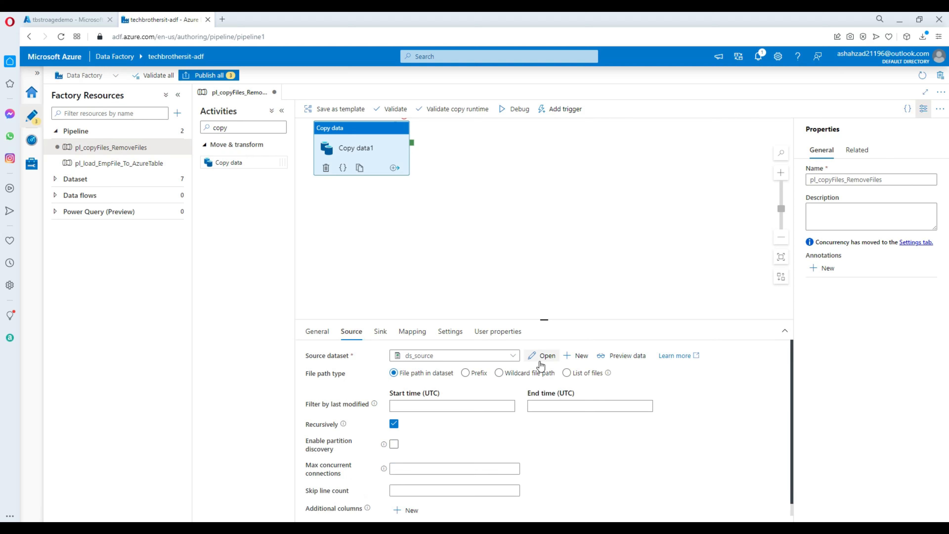
left_click(503, 375)
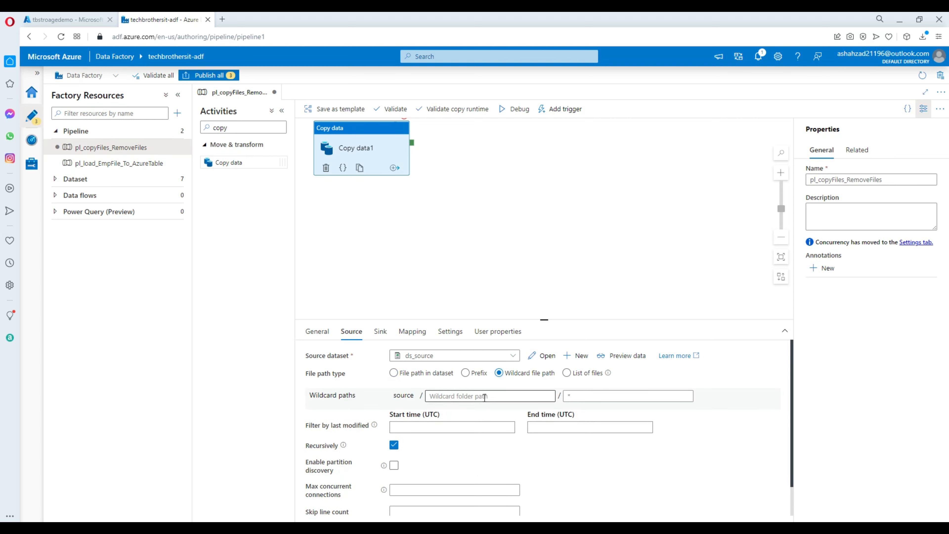
left_click_drag(424, 397, 389, 394)
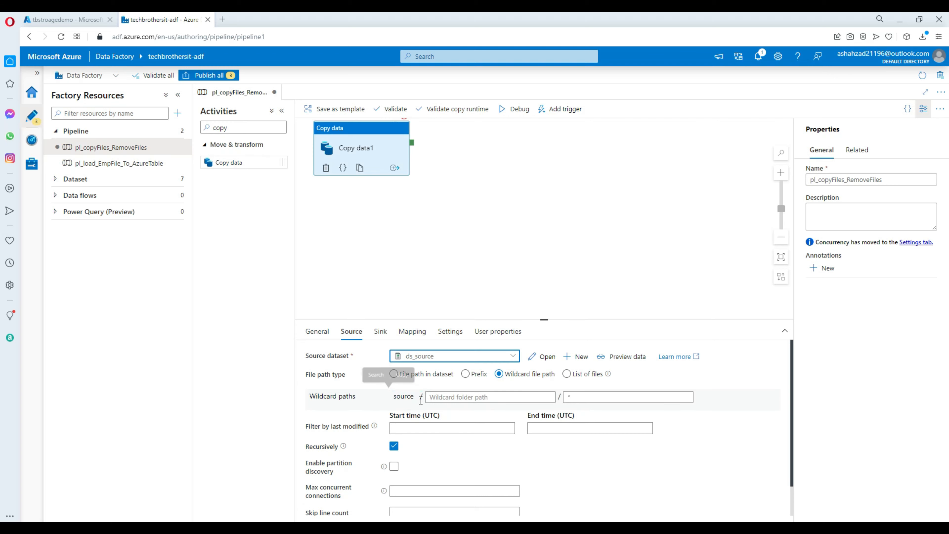
left_click(590, 396)
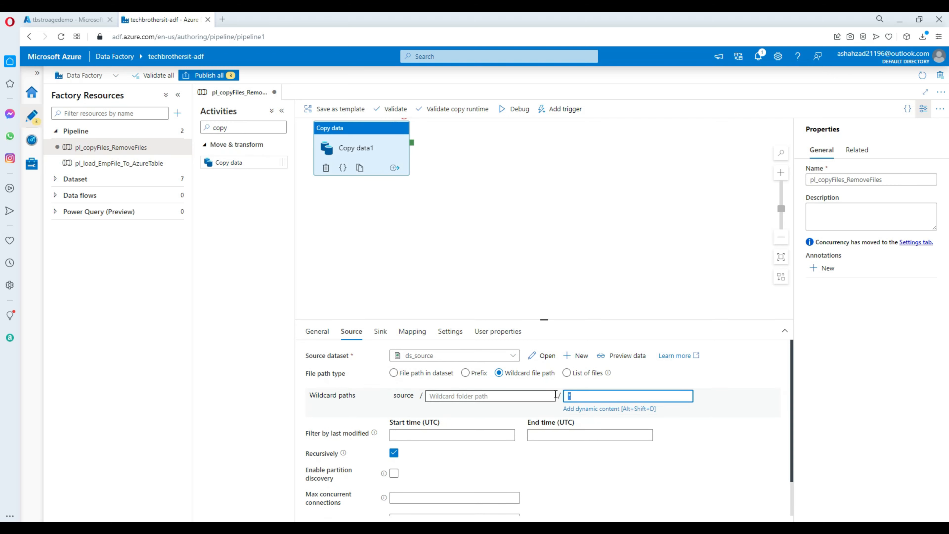
double_click(576, 397)
left_click(581, 397)
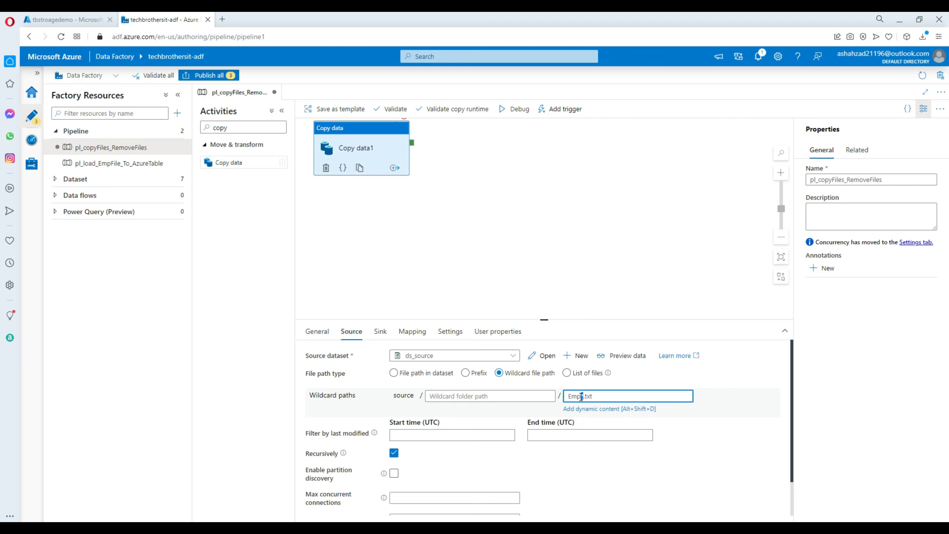
left_click_drag(582, 396, 571, 397)
key("BackSpace")
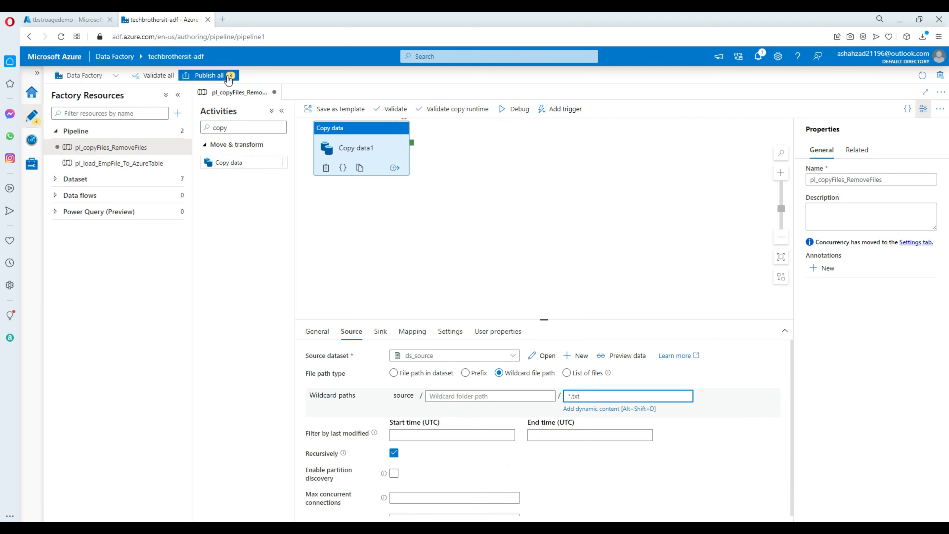
Step: Check the file names in the source container in the Azure portal and return to Data Factory Studio
left_click(86, 20)
left_click(188, 212)
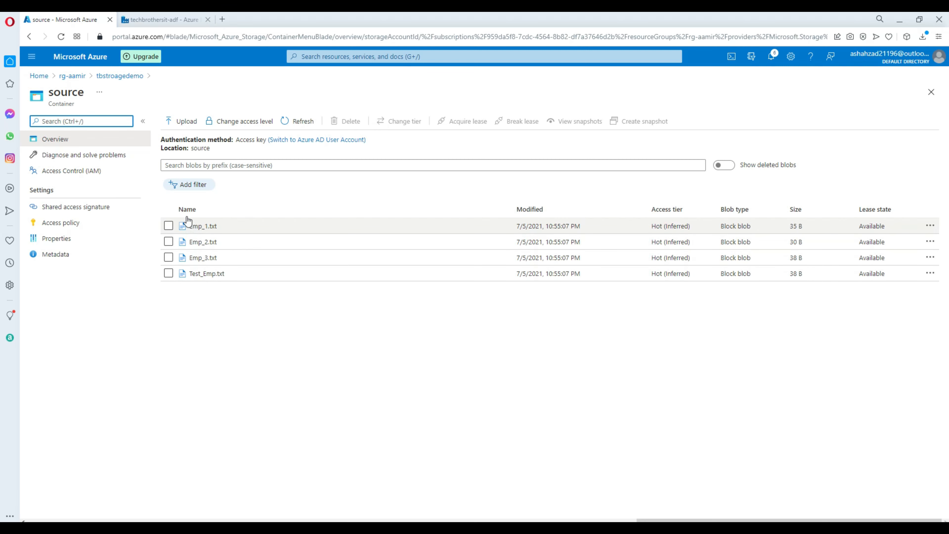
left_click(137, 20)
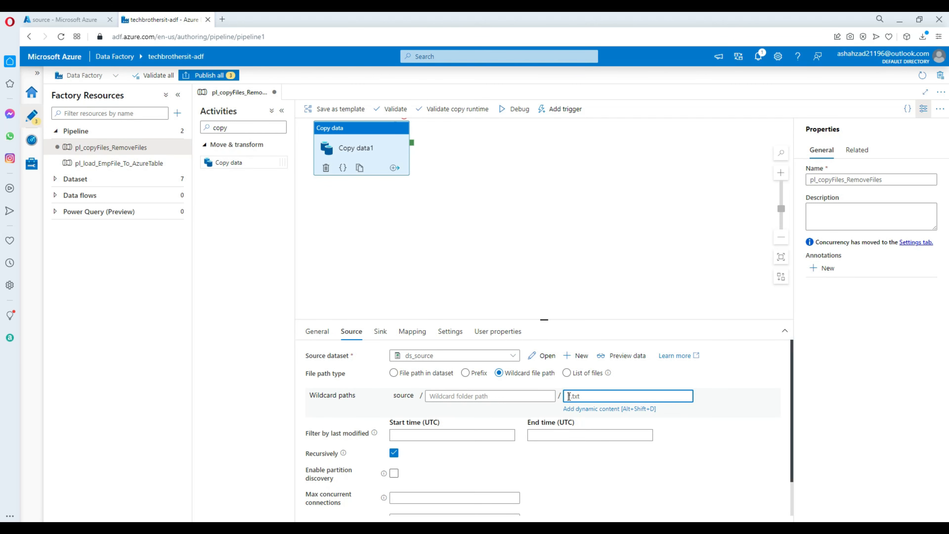
Step: Try the prefixes Emp and Test in front of *.txt in the wildcard file name and remove them again
type("Emp")
left_click_drag(580, 396, 555, 397)
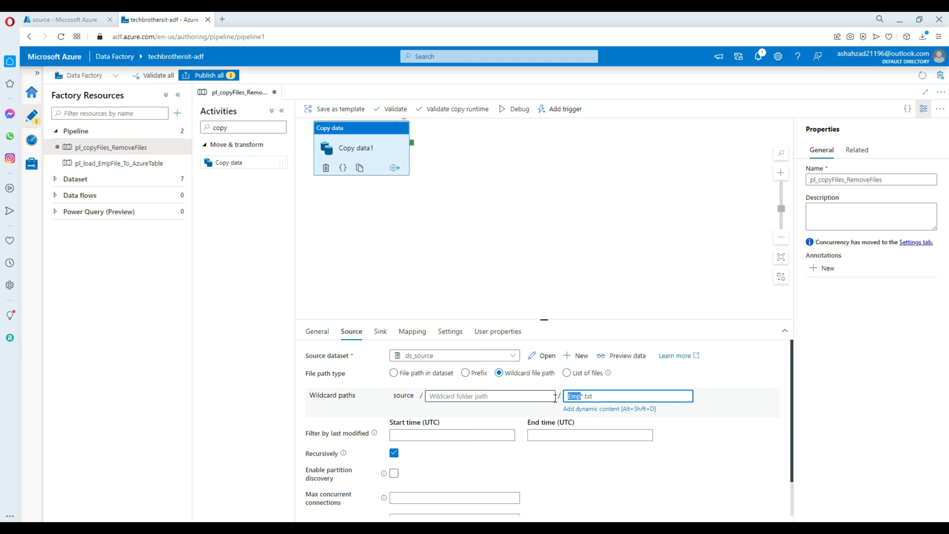
type("Test")
left_click_drag(580, 395, 554, 397)
key("BackSpace")
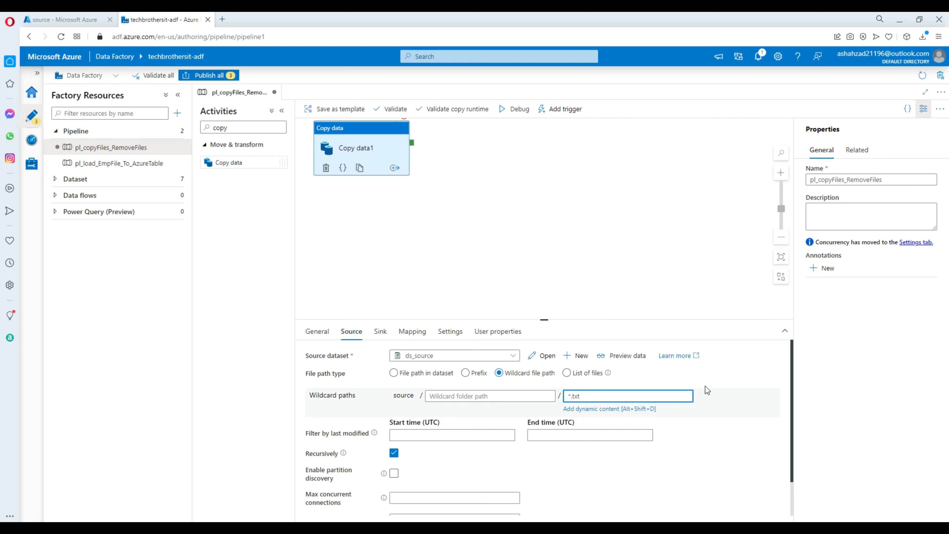
Step: Add a Delete activity to the pipeline and connect the Copy data activity's success output to it
left_click(567, 264)
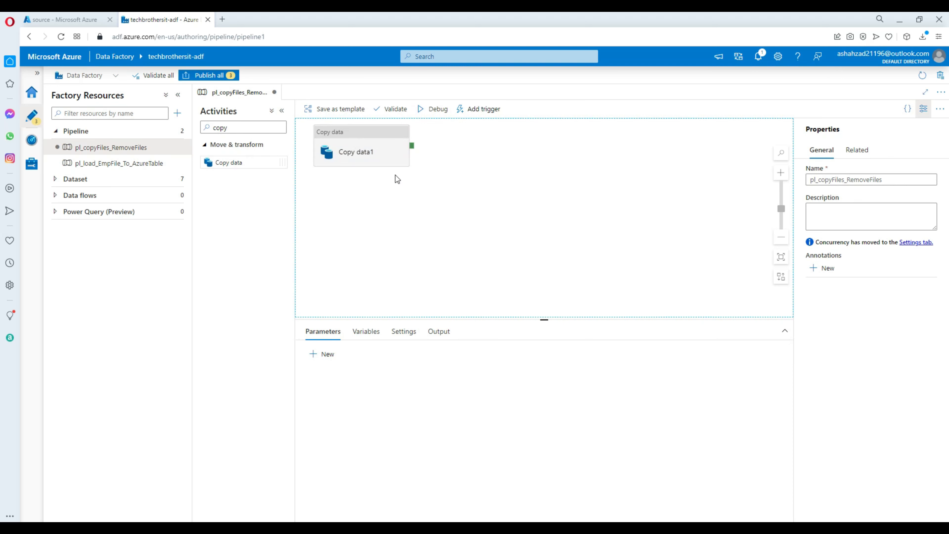
left_click_drag(250, 127, 212, 128)
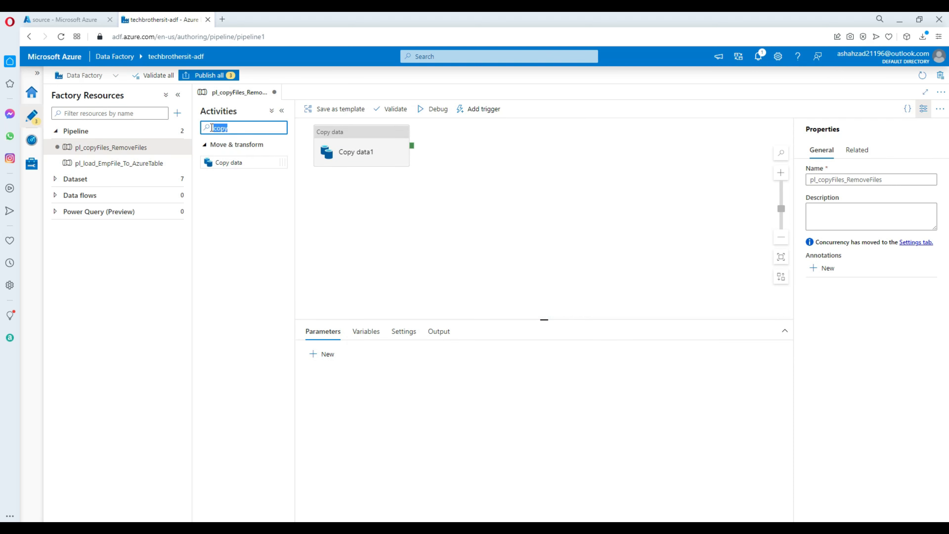
key("BackSpace")
type("Dele")
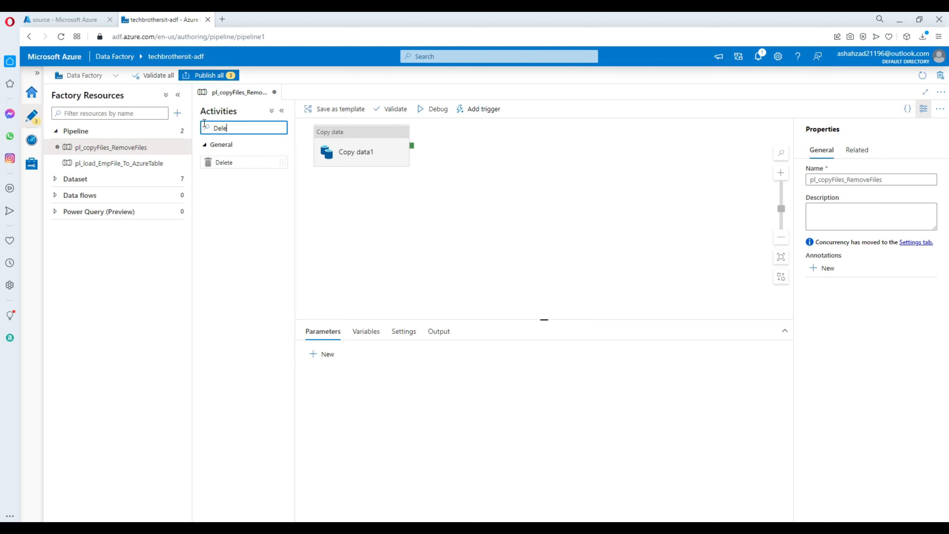
left_click_drag(242, 162, 507, 164)
left_click_drag(412, 145, 474, 172)
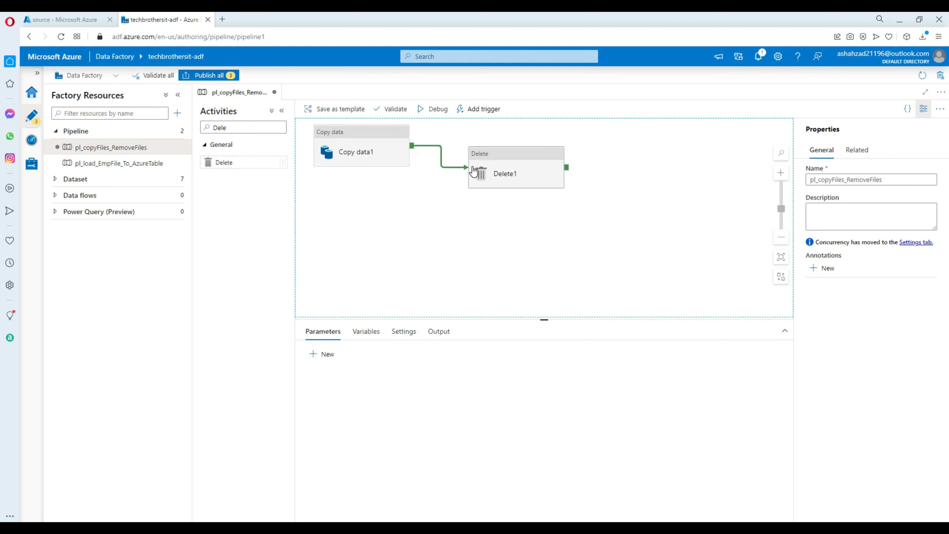
Step: Set ds_source as the source dataset of the Delete activity
left_click(510, 151)
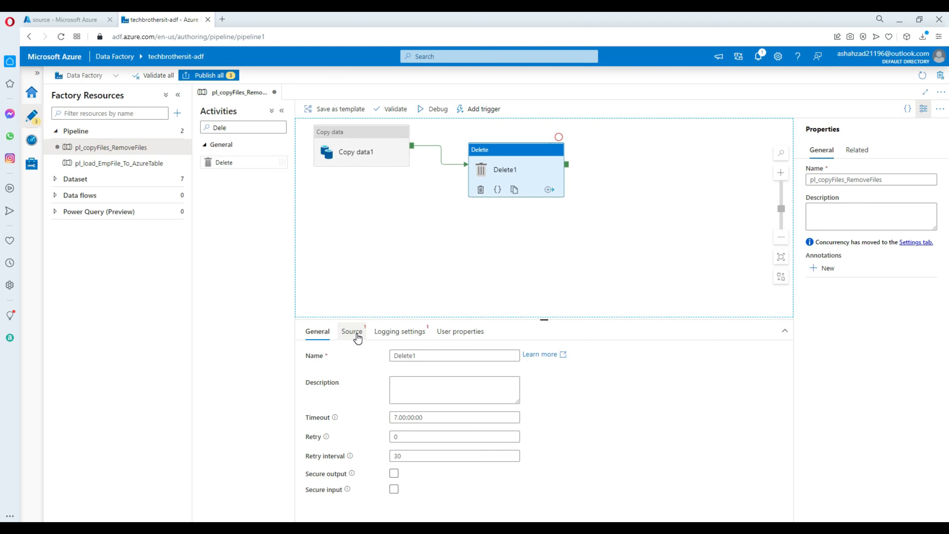
left_click(358, 337)
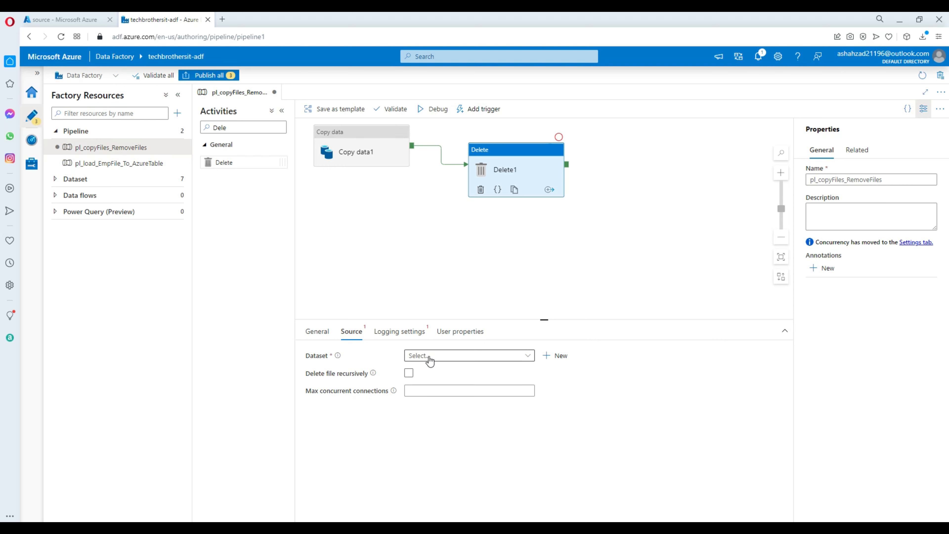
left_click(475, 360)
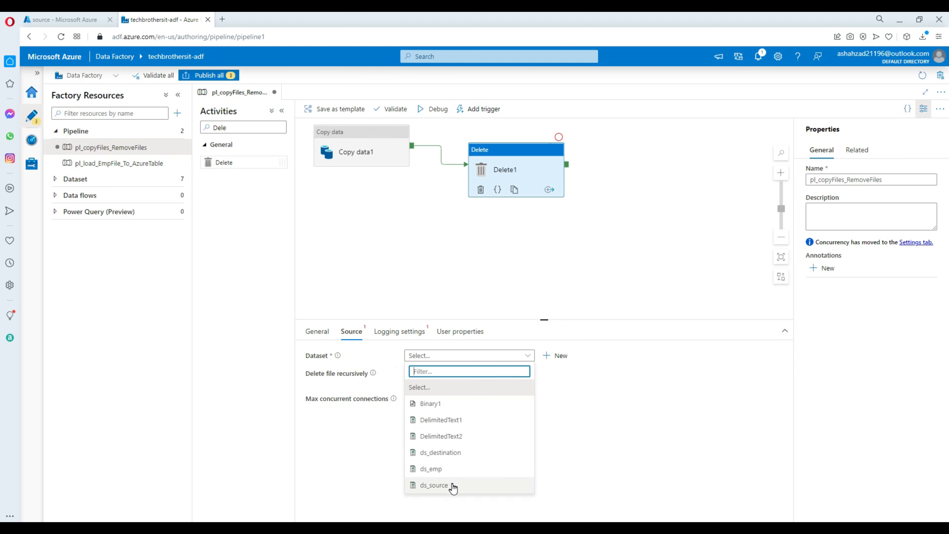
left_click(434, 485)
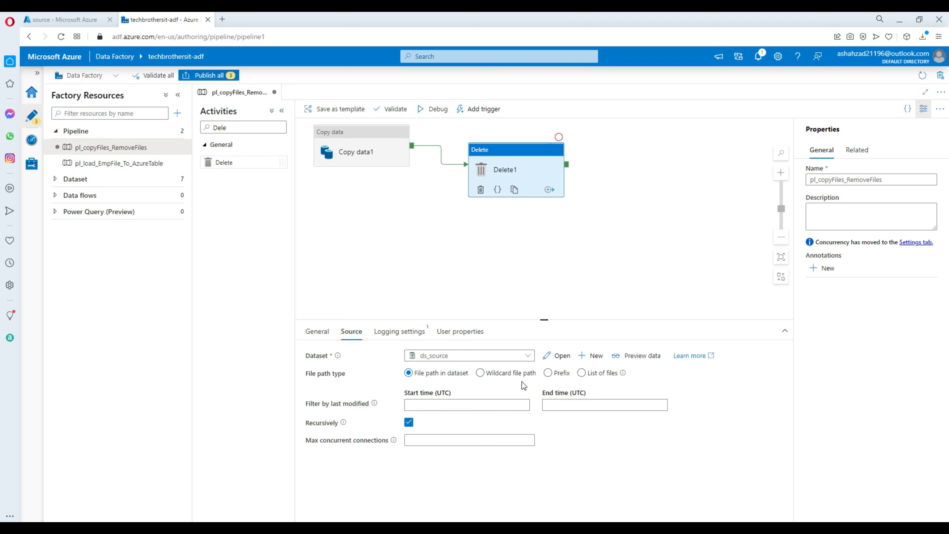
Step: Set the Delete activity's file path type to Wildcard file path with the wildcard file name *.txt
left_click(512, 374)
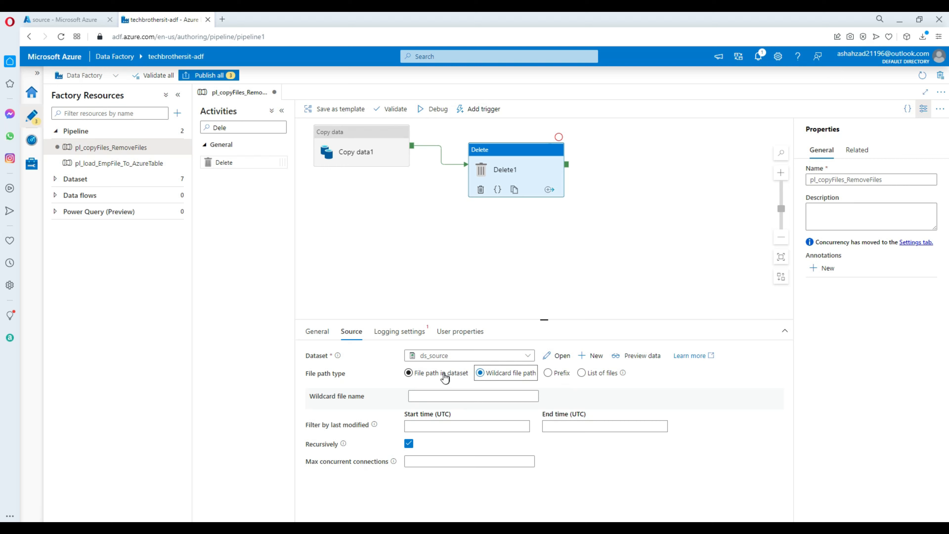
left_click(418, 375)
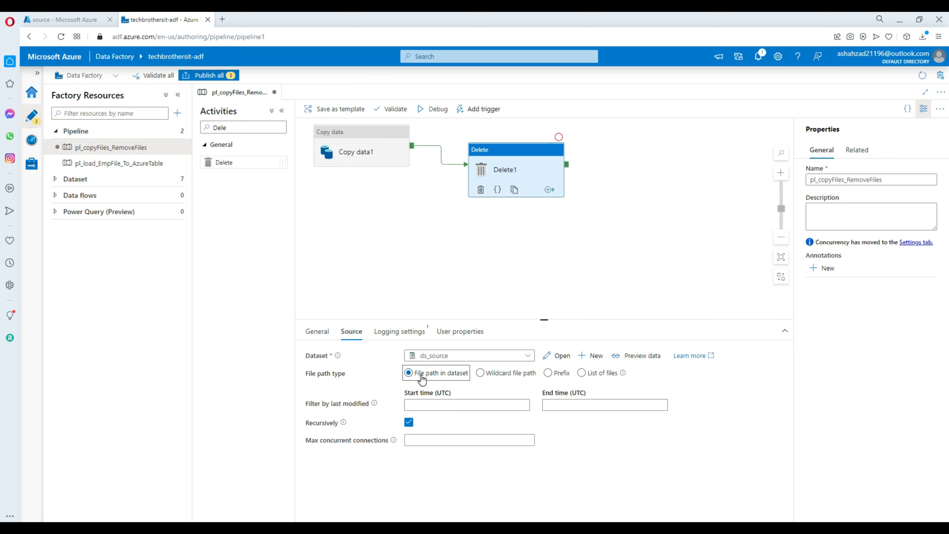
left_click(547, 373)
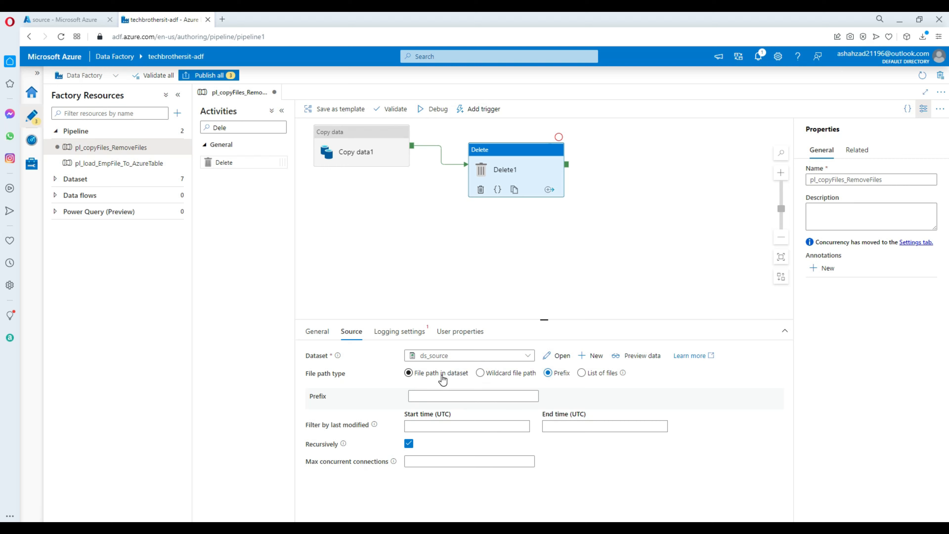
left_click(418, 373)
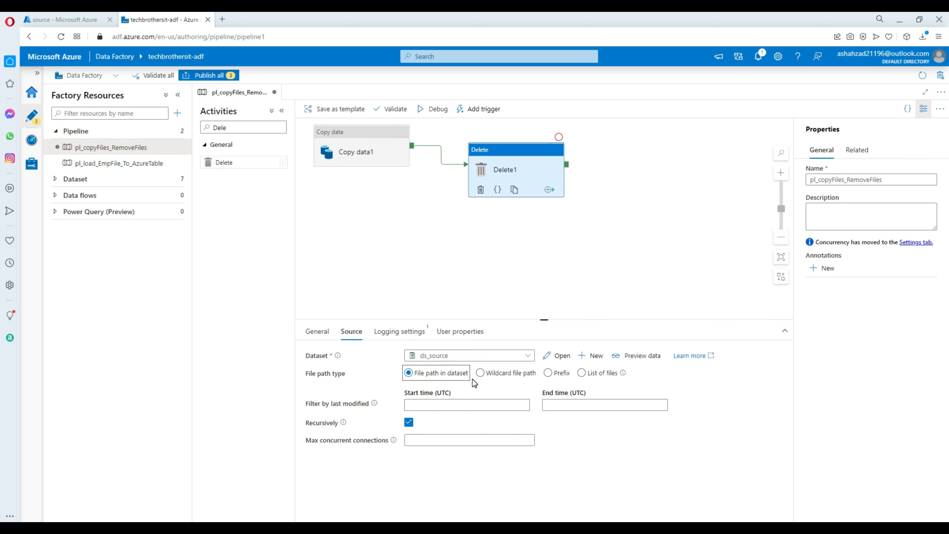
left_click(481, 373)
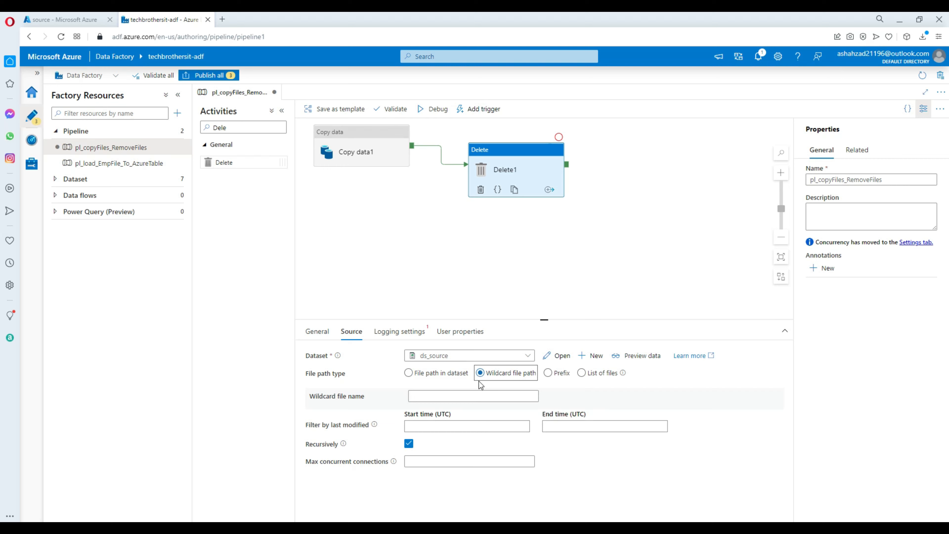
left_click(474, 395)
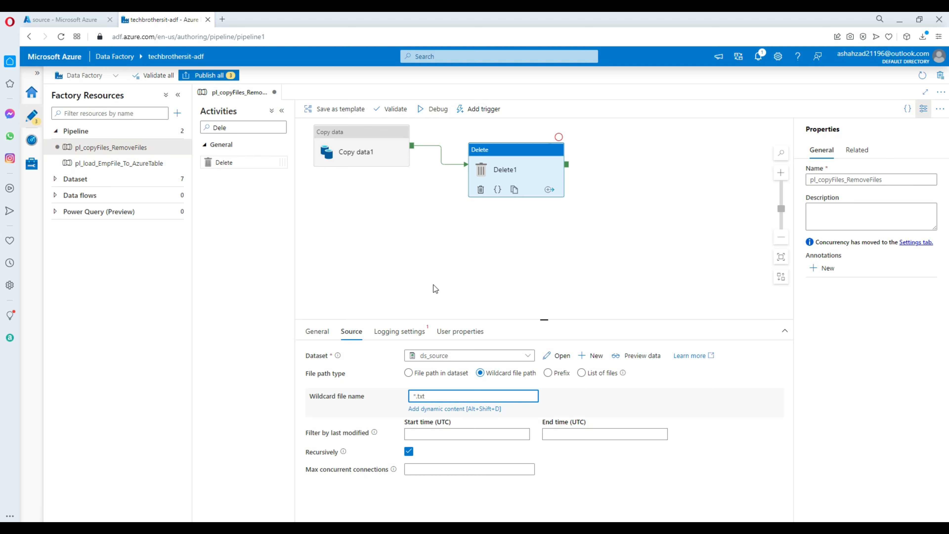
Step: Choose tbstorage as the Delete activity's logging account linked service and test its connection
left_click(417, 331)
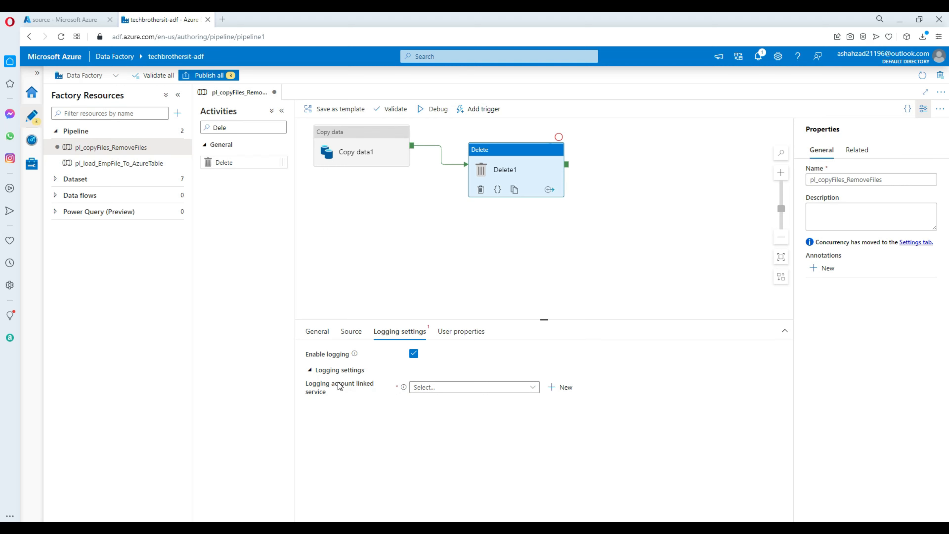
left_click(424, 389)
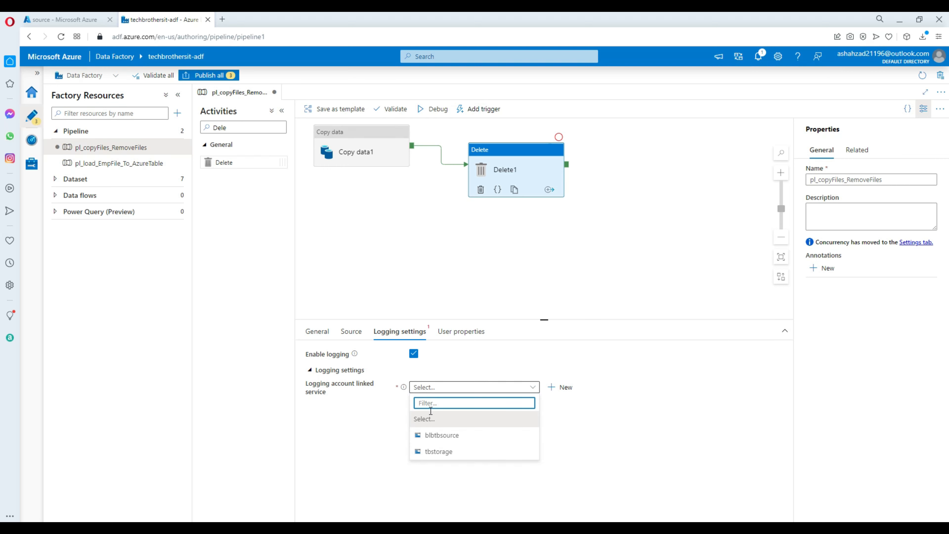
left_click(442, 453)
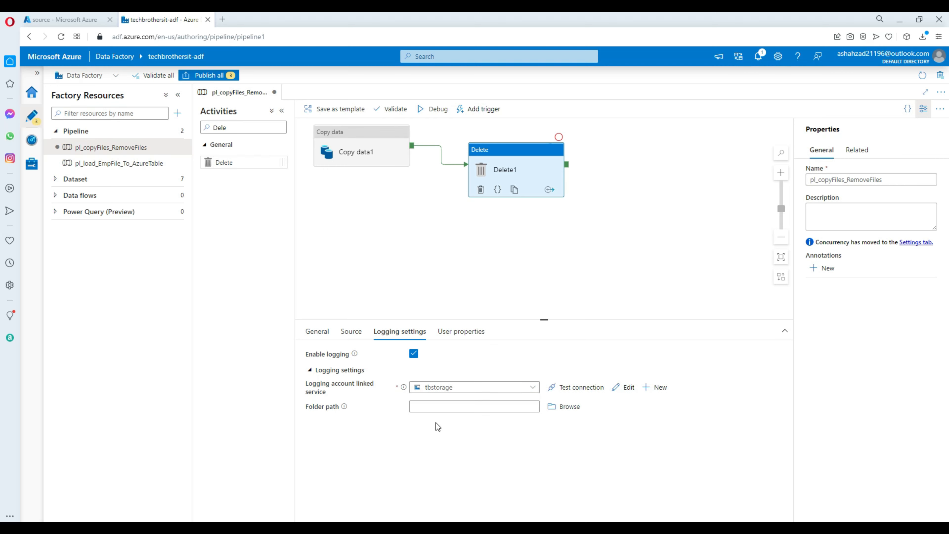
left_click(578, 389)
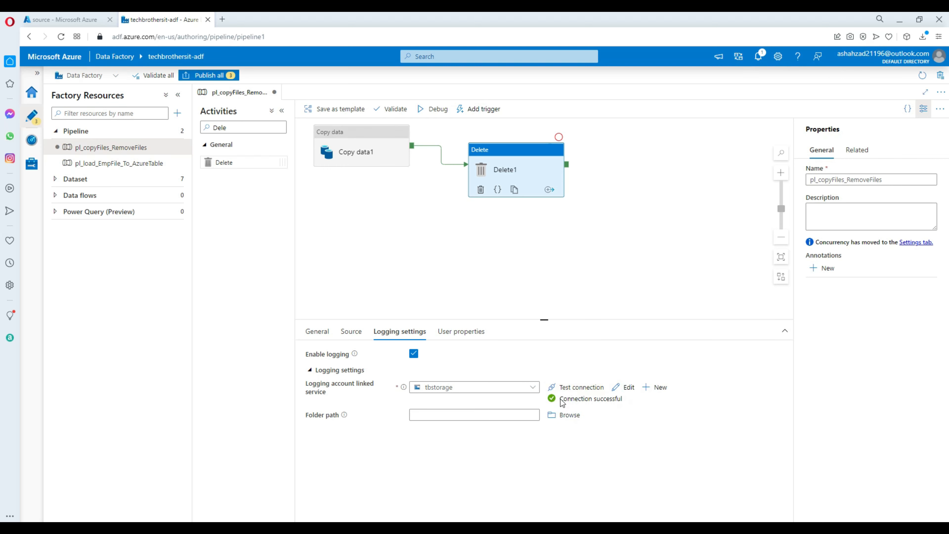
mouse_move(348, 345)
left_click(562, 414)
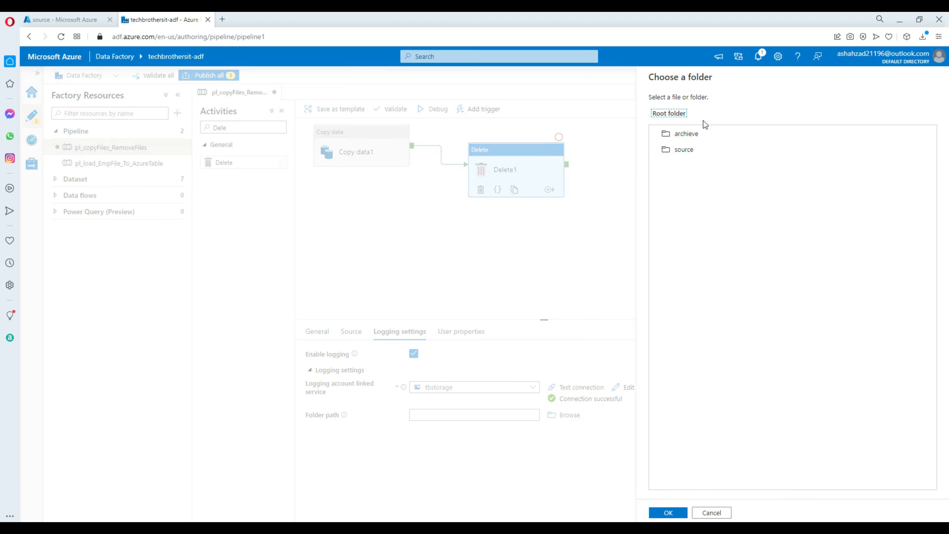
left_click(727, 513)
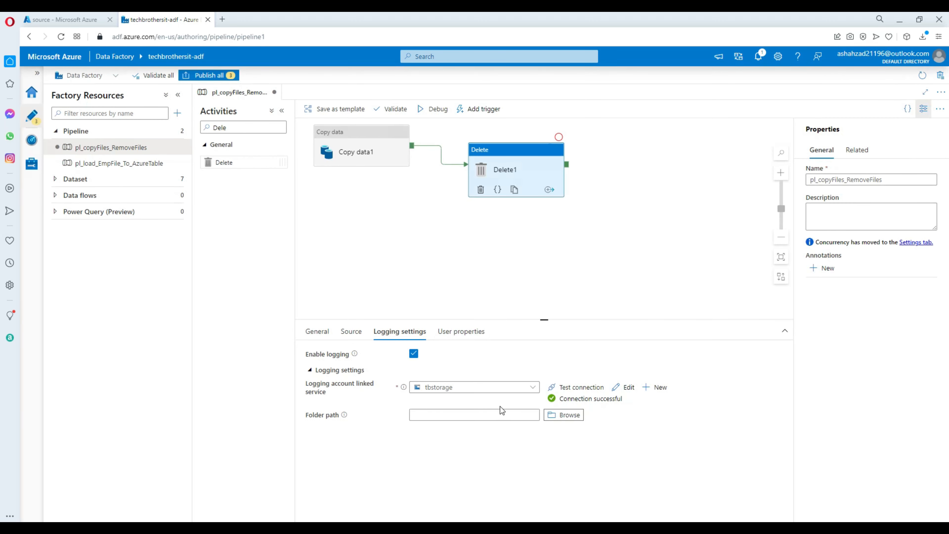
Step: Start a debug run of the pipeline and open the input details of the Copy data activity run
left_click(408, 214)
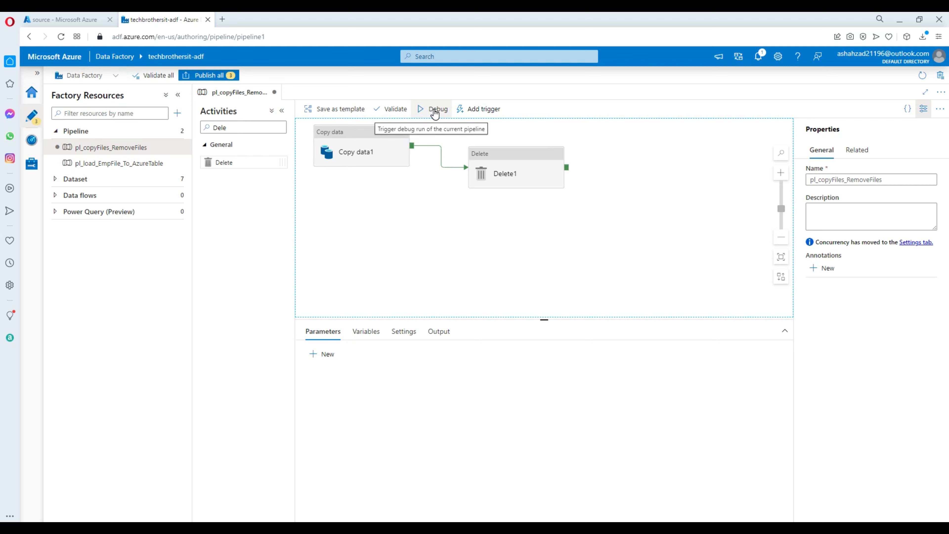
left_click(374, 138)
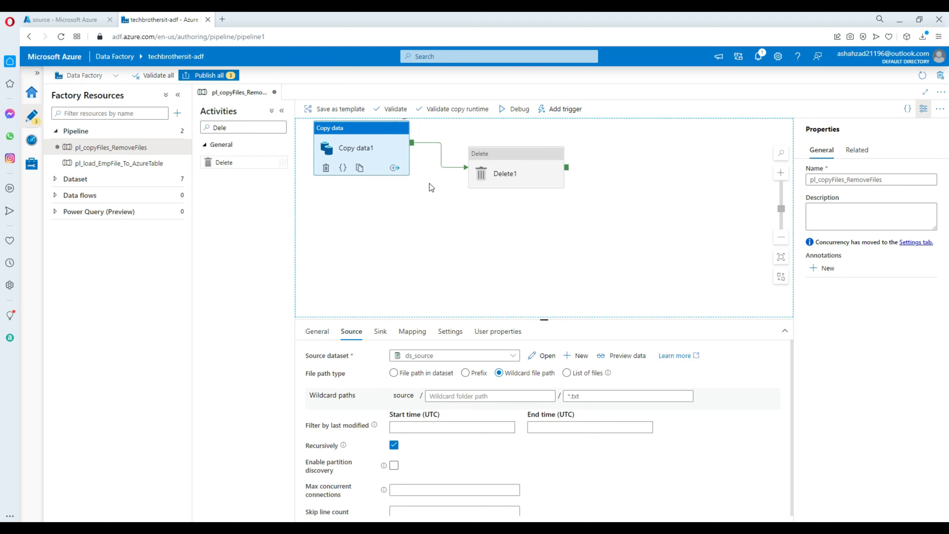
left_click(500, 156)
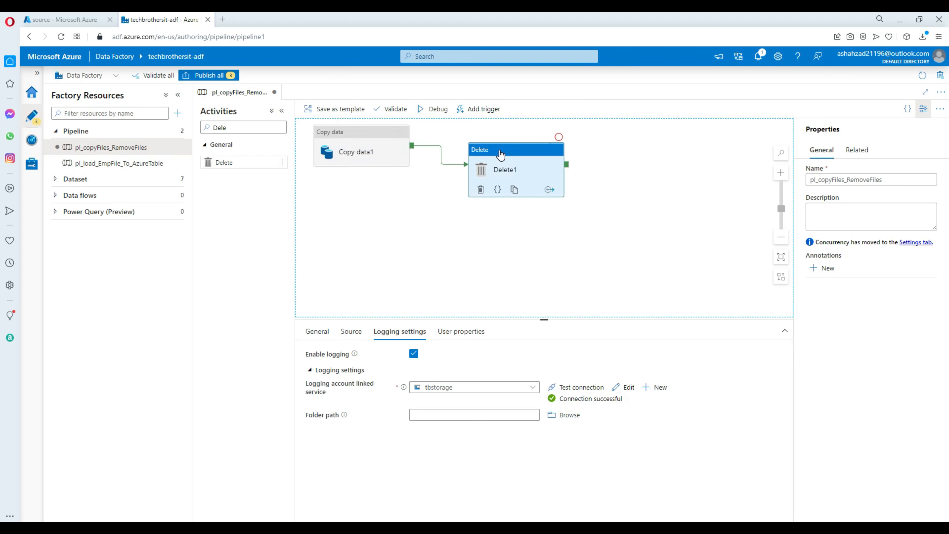
left_click(435, 111)
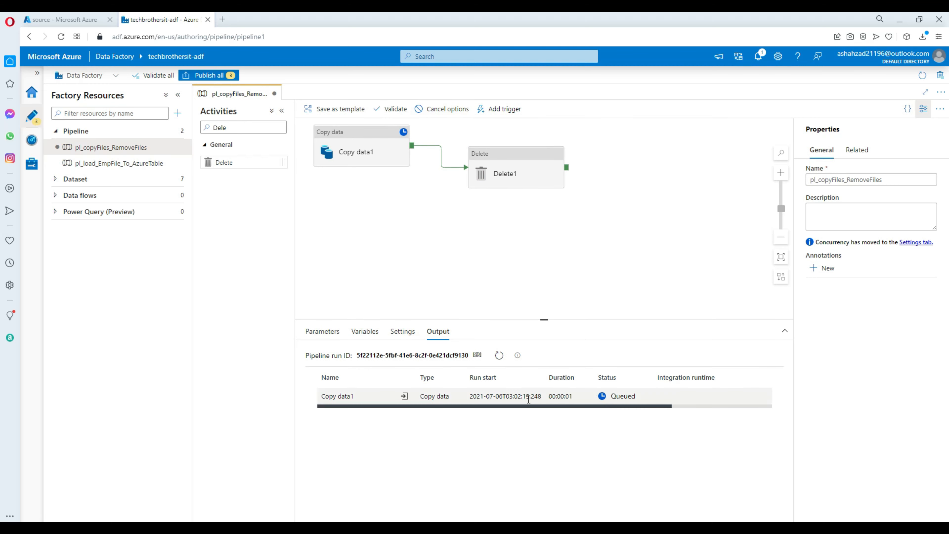
left_click(406, 397)
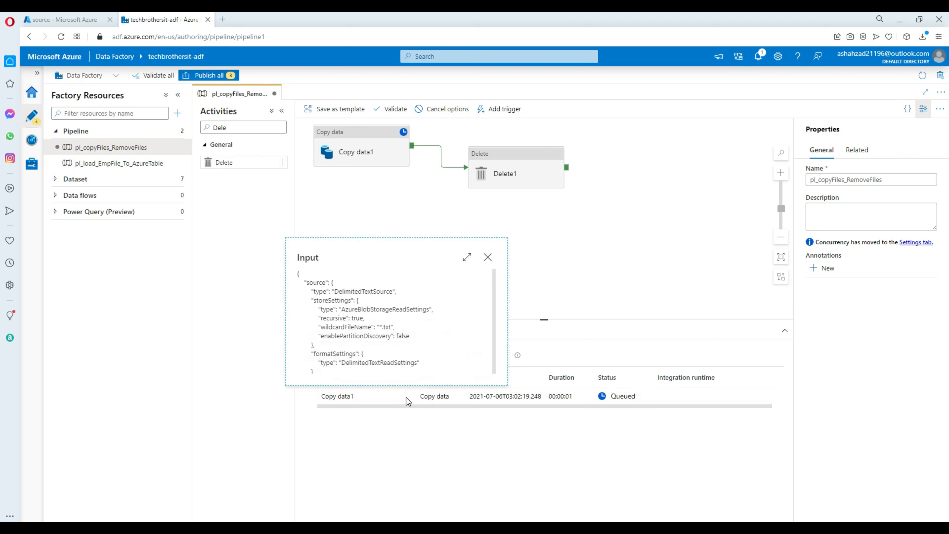
Step: Check the wildcard file name and the remaining settings in the input details of the Copy data1 run
left_click_drag(336, 328, 388, 328)
left_click(384, 327)
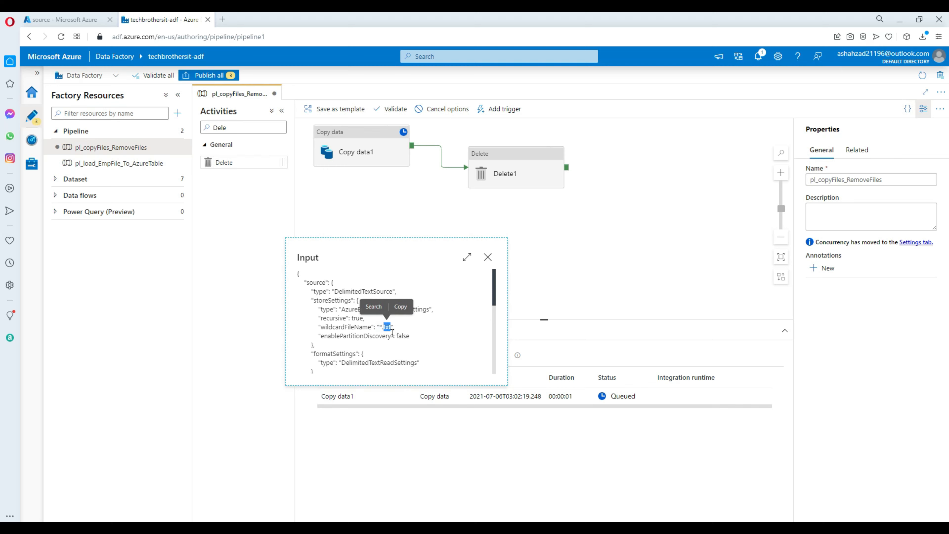
left_click(488, 257)
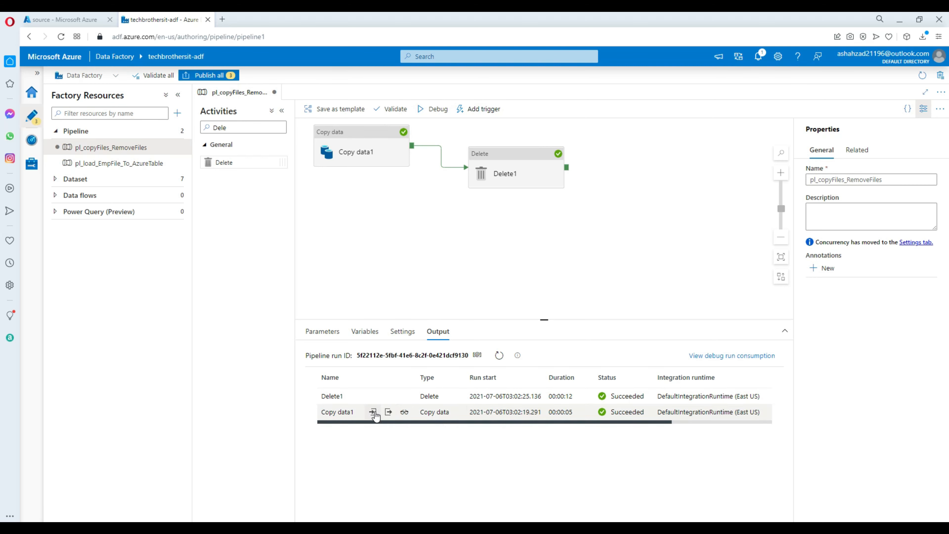
left_click(373, 412)
scroll(446, 326, "down", 5)
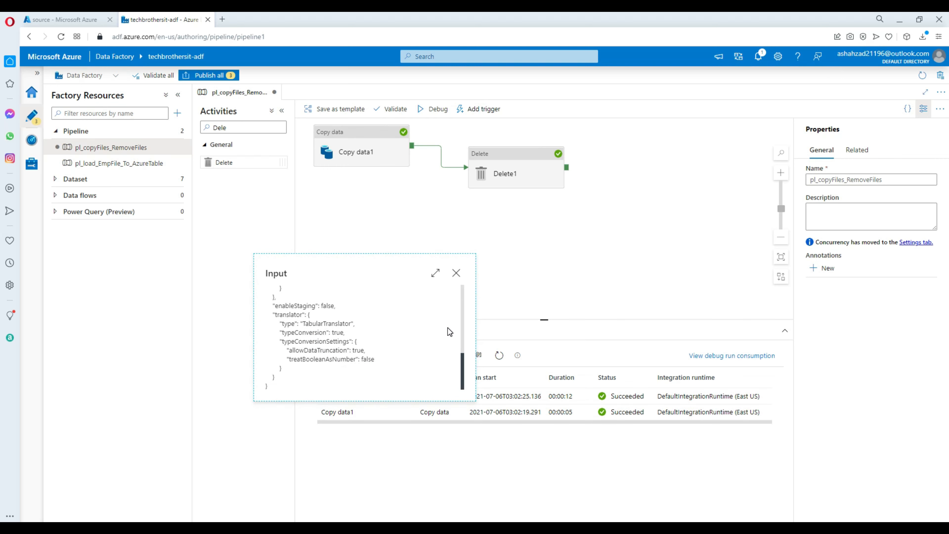
left_click(456, 272)
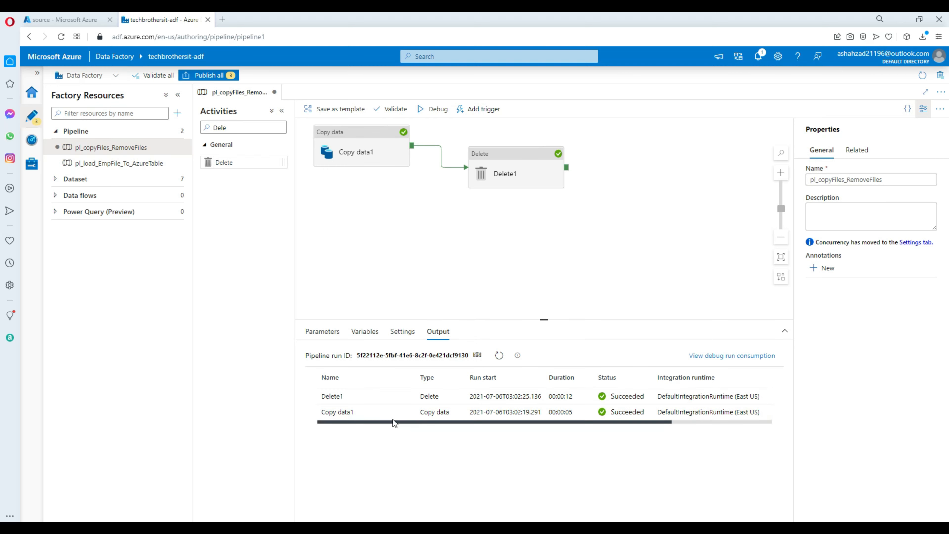
Step: Read through the output details of the Copy data1 run, including the copy duration and data integration units
left_click(388, 412)
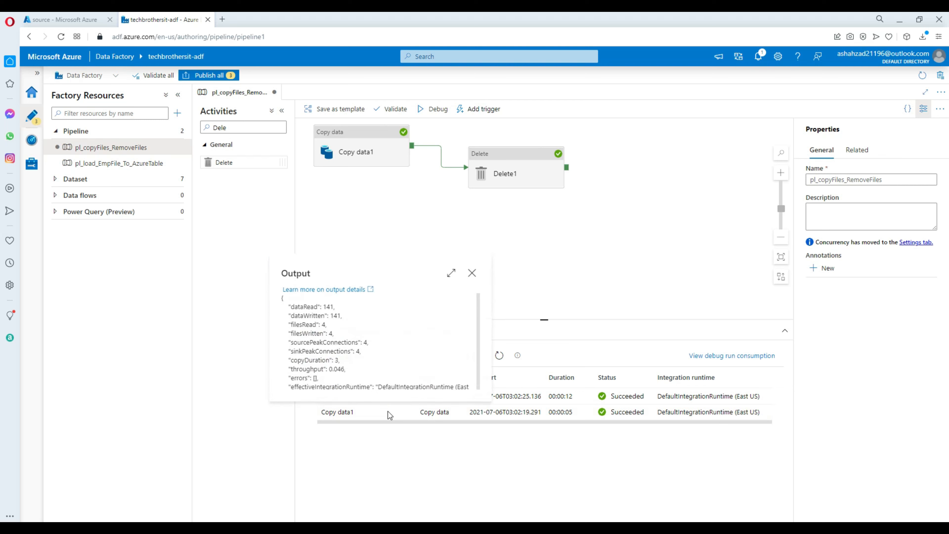
scroll(415, 342, "down", 2)
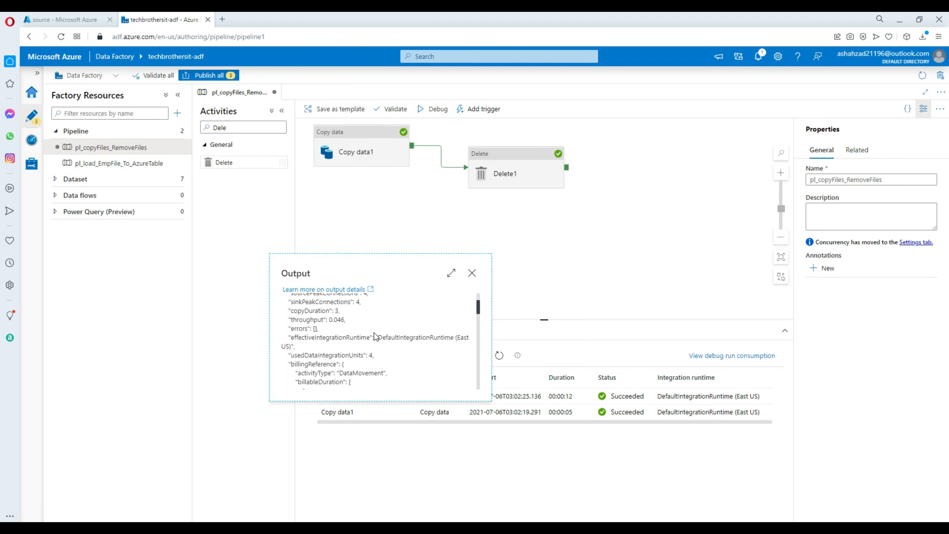
left_click_drag(345, 312, 299, 302)
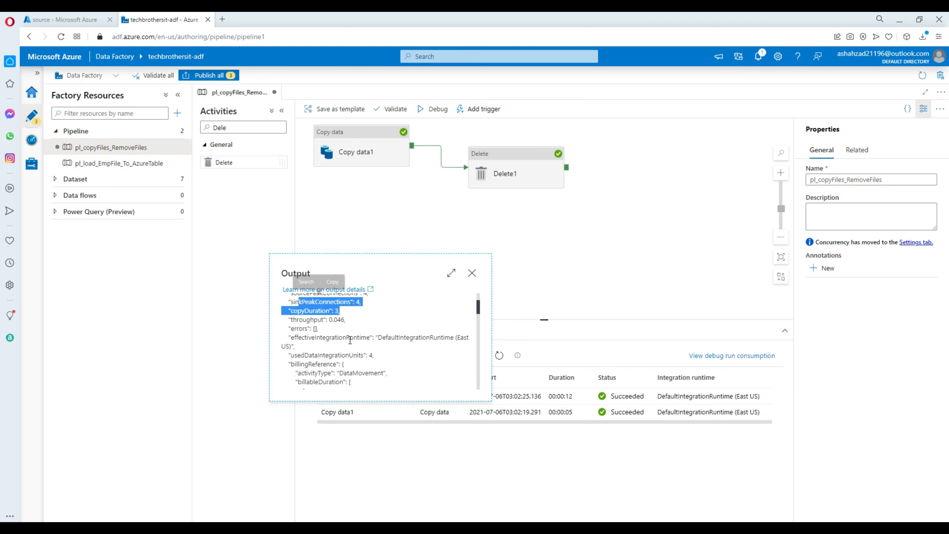
scroll(358, 340, "up", 2)
scroll(392, 357, "down", 6)
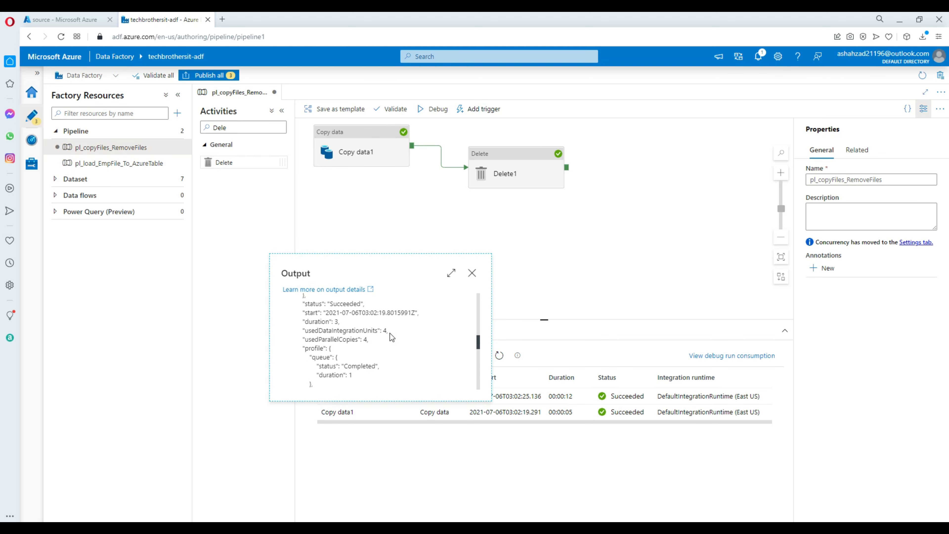
left_click_drag(389, 331, 302, 321)
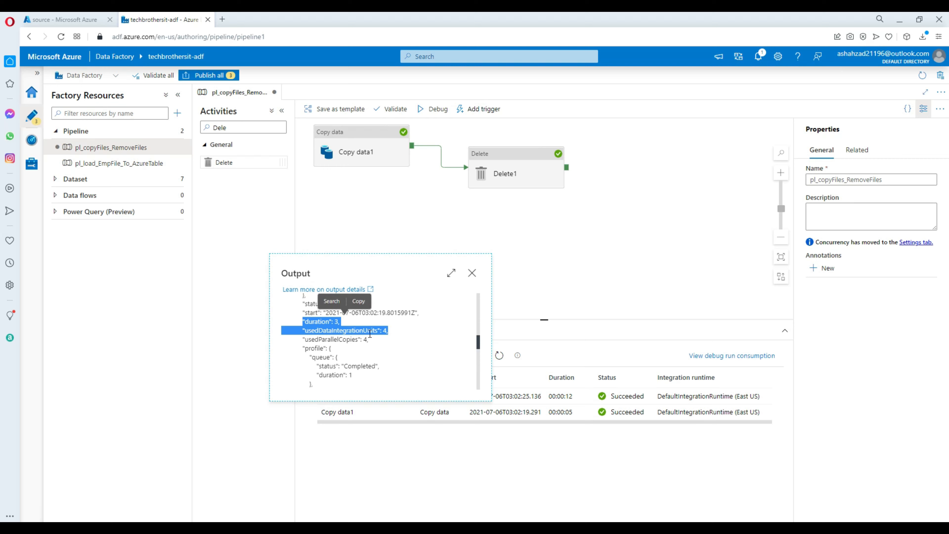
scroll(400, 350, "down", 10)
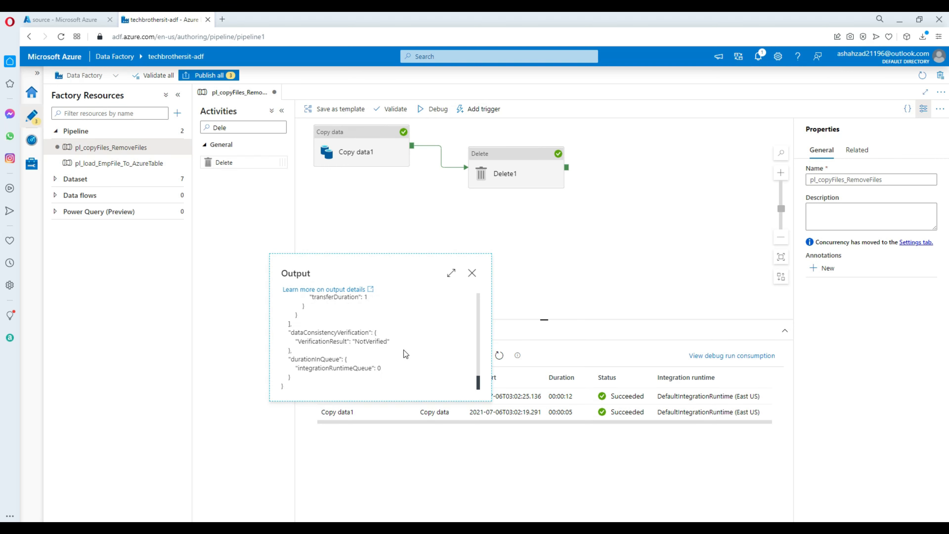
left_click(472, 272)
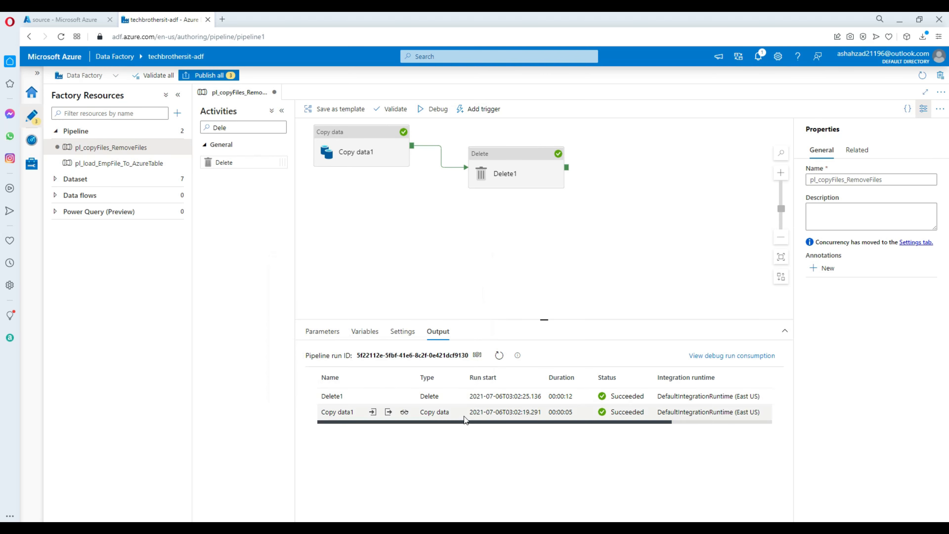
Step: Inspect the Copy data1 run's performance details for files read, data written and the source storage, and close them
left_click(406, 412)
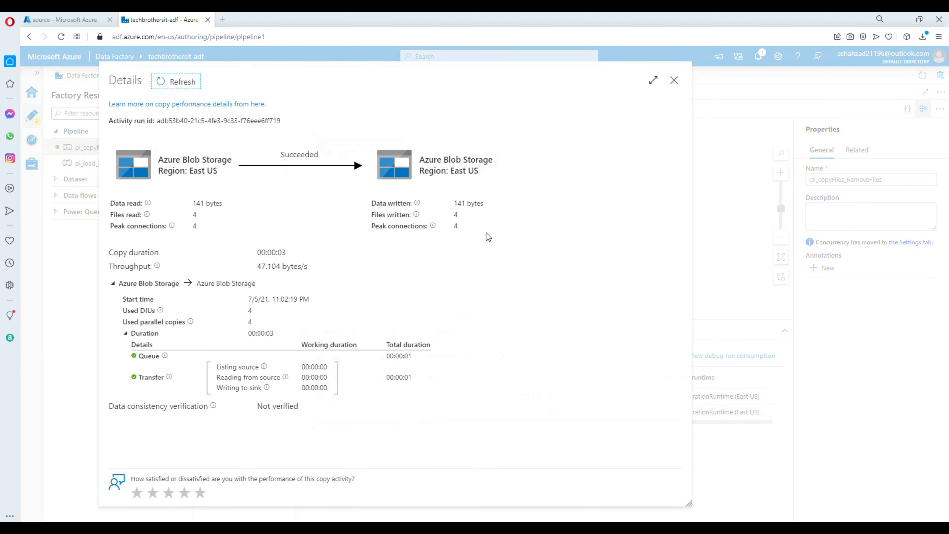
left_click_drag(112, 214, 207, 223)
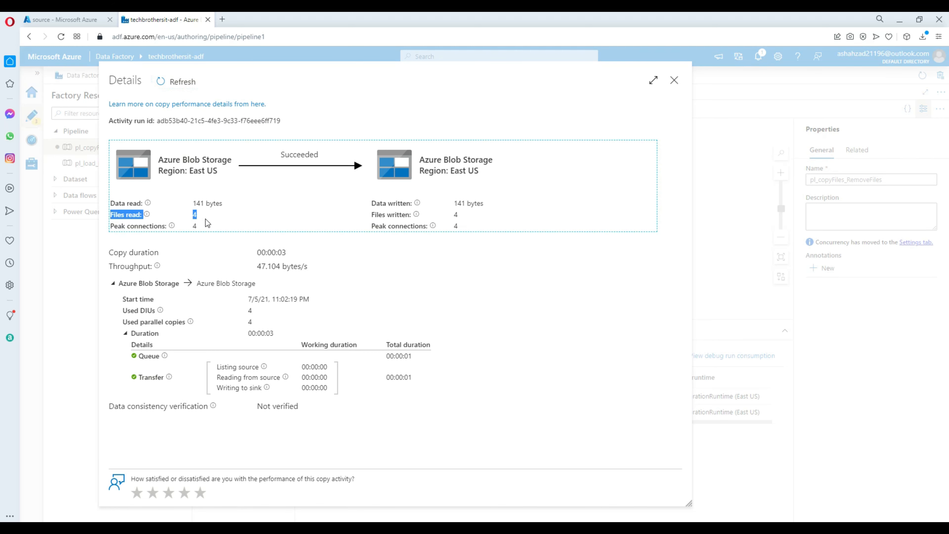
left_click_drag(371, 203, 467, 204)
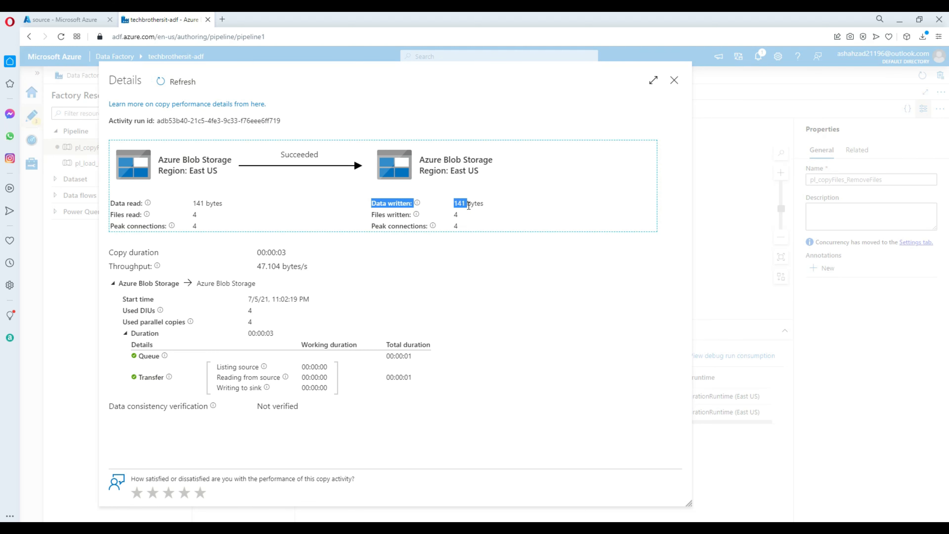
left_click_drag(159, 158, 221, 179)
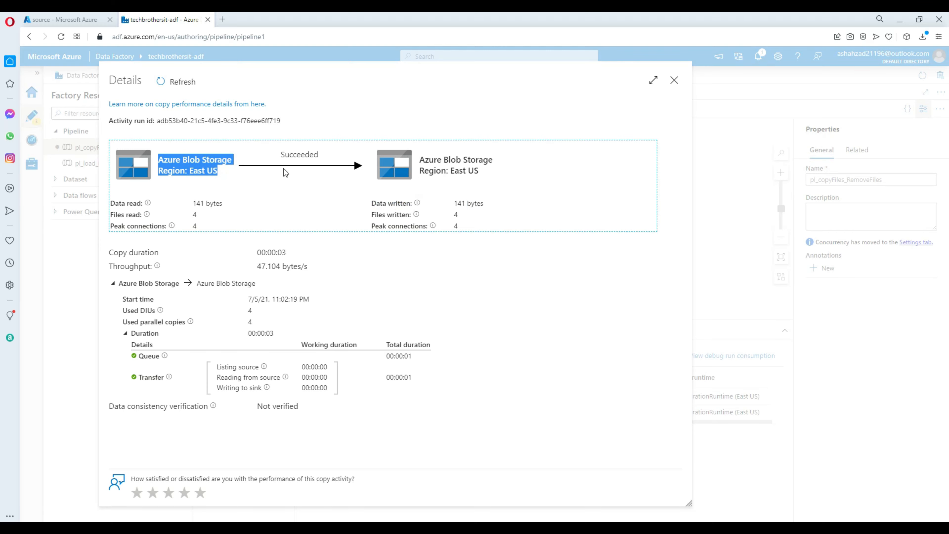
left_click(674, 80)
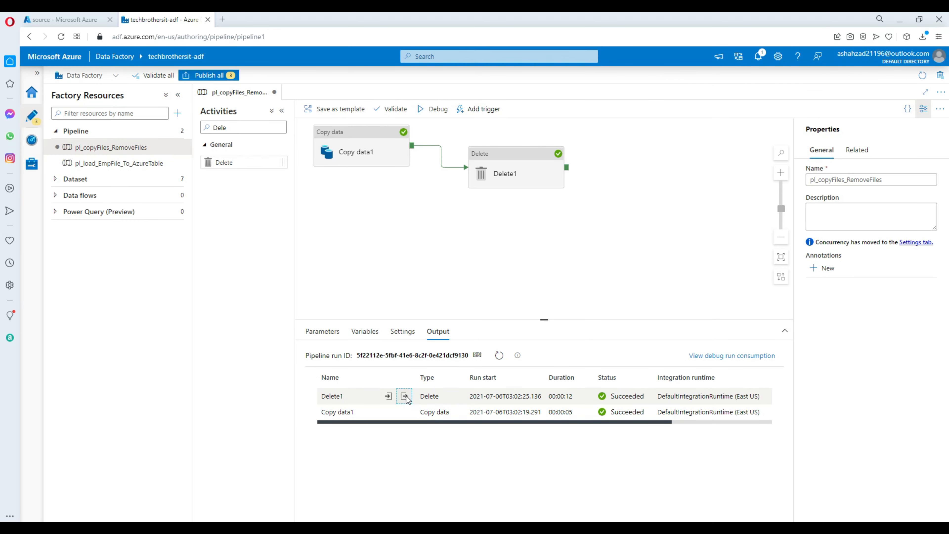
Step: Check the wildcard file name and the rest of the output details of the Delete1 run
left_click(405, 396)
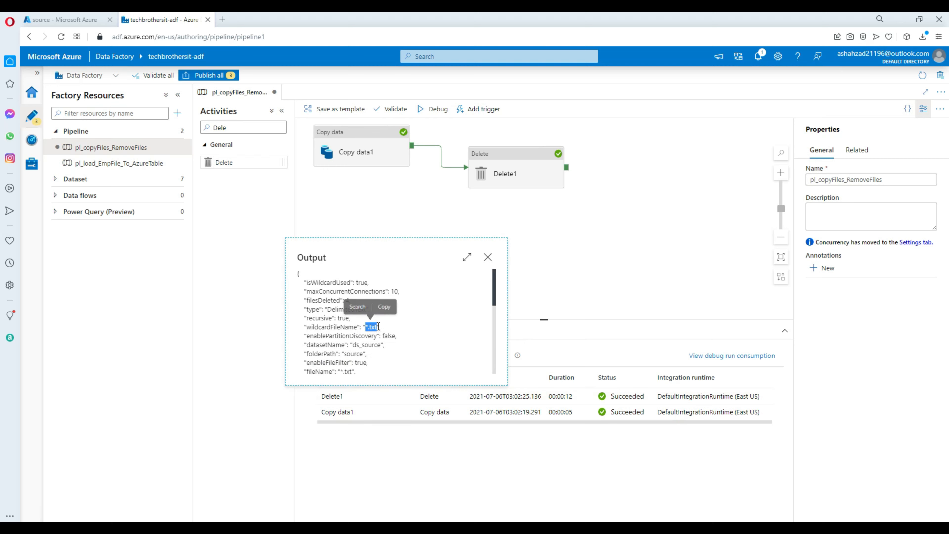
left_click_drag(385, 329, 366, 328)
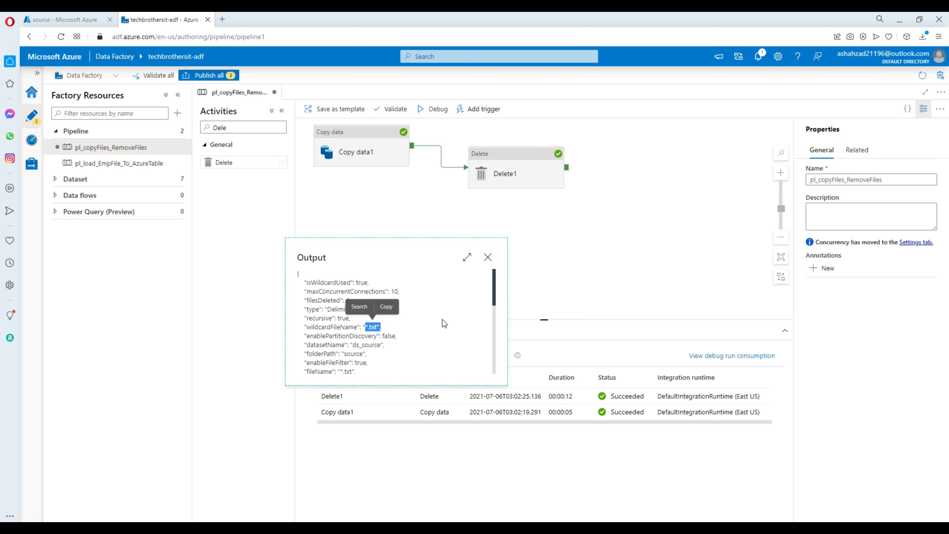
scroll(448, 322, "down", 10)
left_click(488, 257)
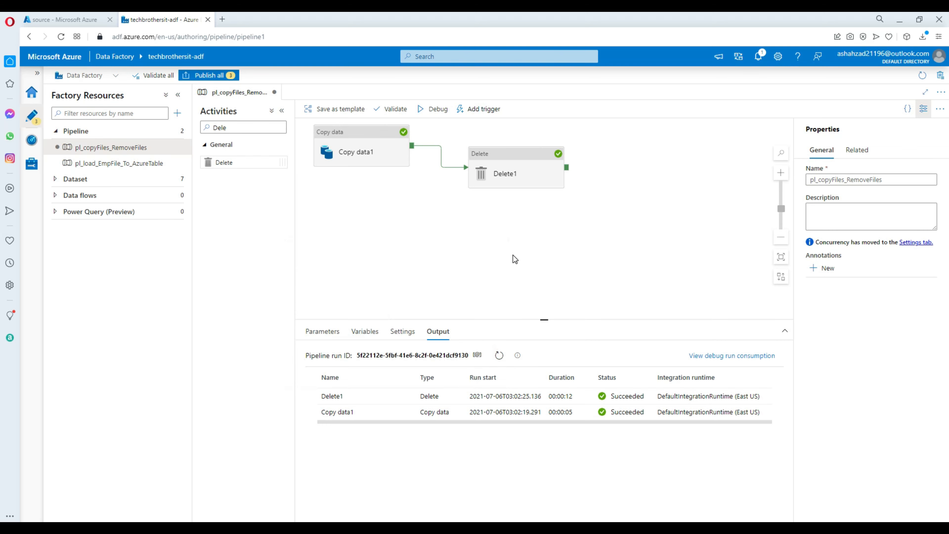
Step: Switch to the Azure portal and open the source container of the tbstroagedemo storage account to check its files
left_click(63, 20)
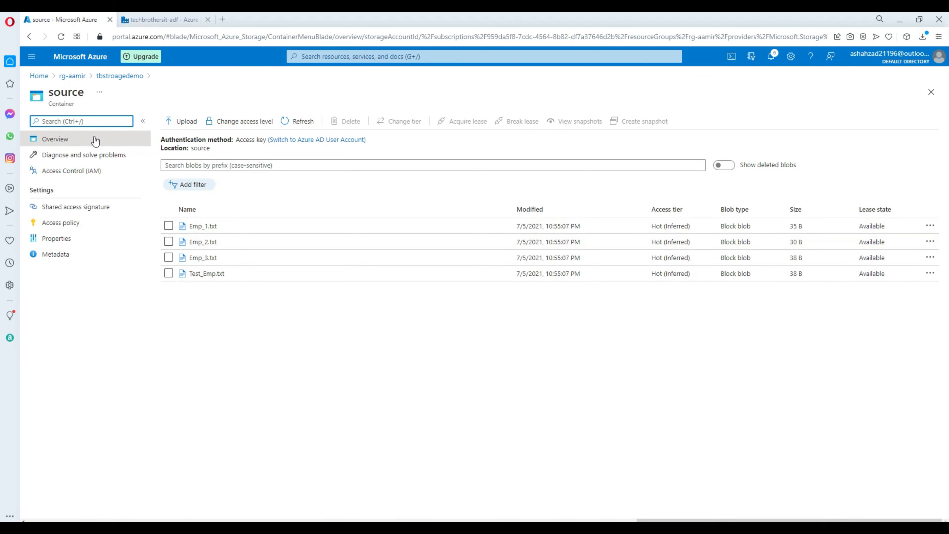
left_click(72, 75)
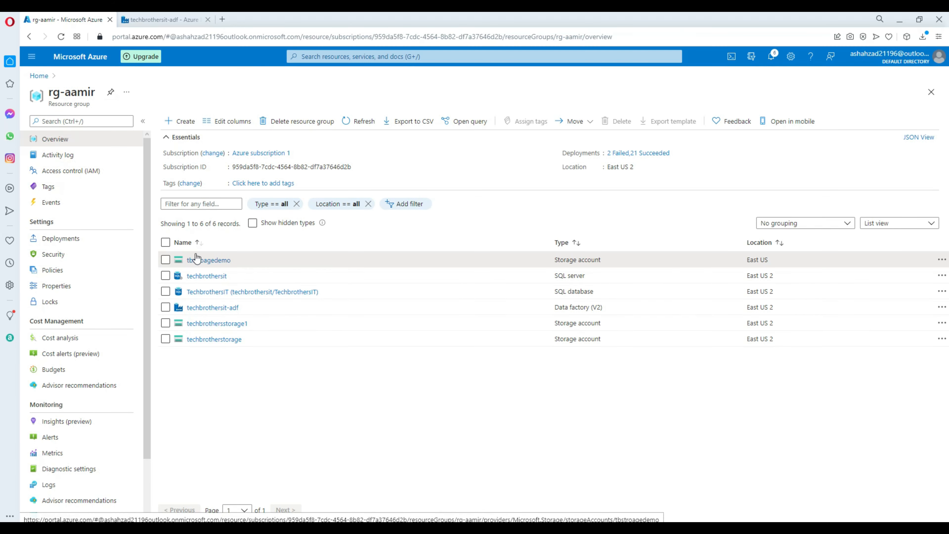
left_click(208, 260)
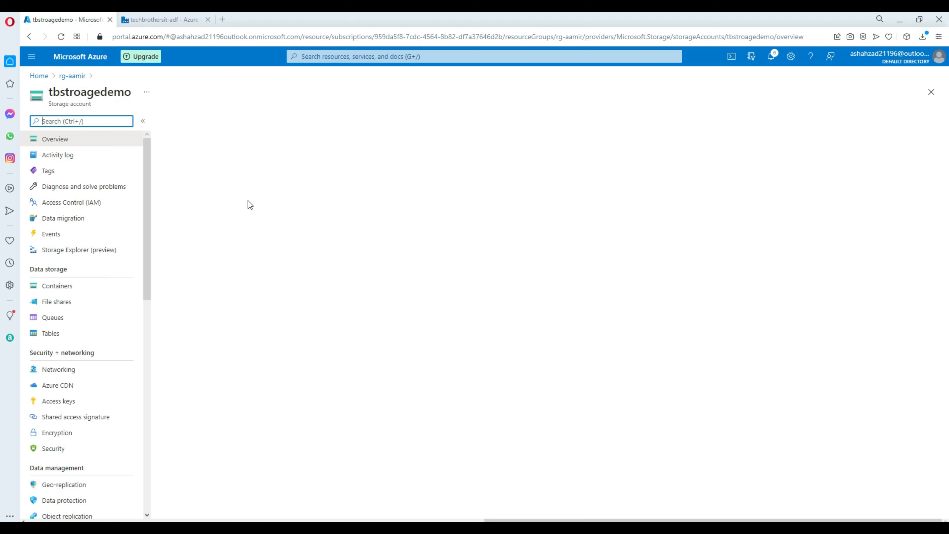
left_click(86, 287)
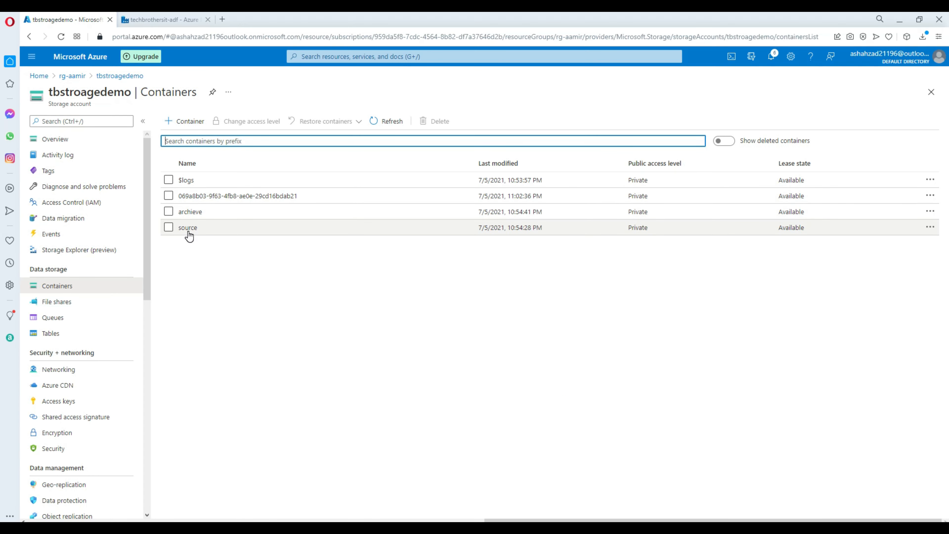
left_click(192, 230)
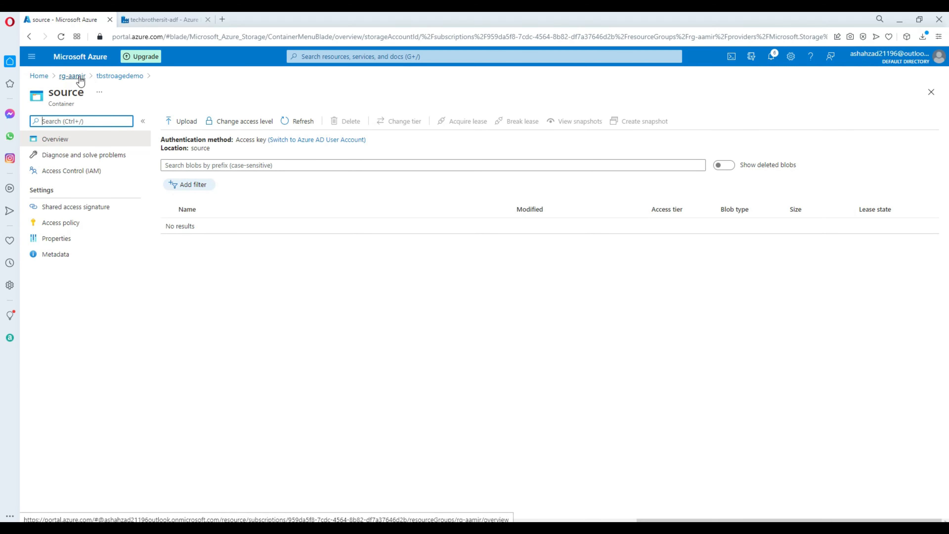
Step: Open the archieve container and examine the text contents of Emp_1.txt
left_click(103, 77)
left_click(185, 212)
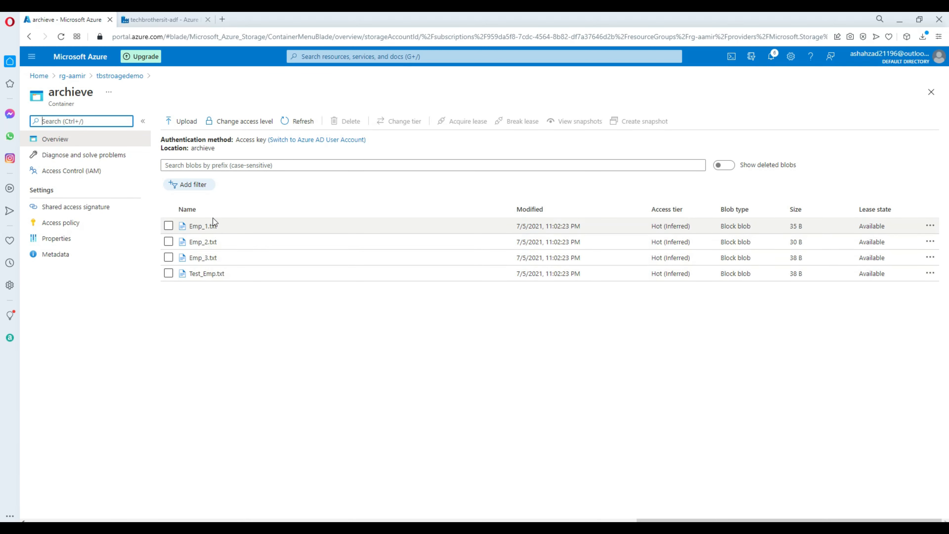
left_click(200, 228)
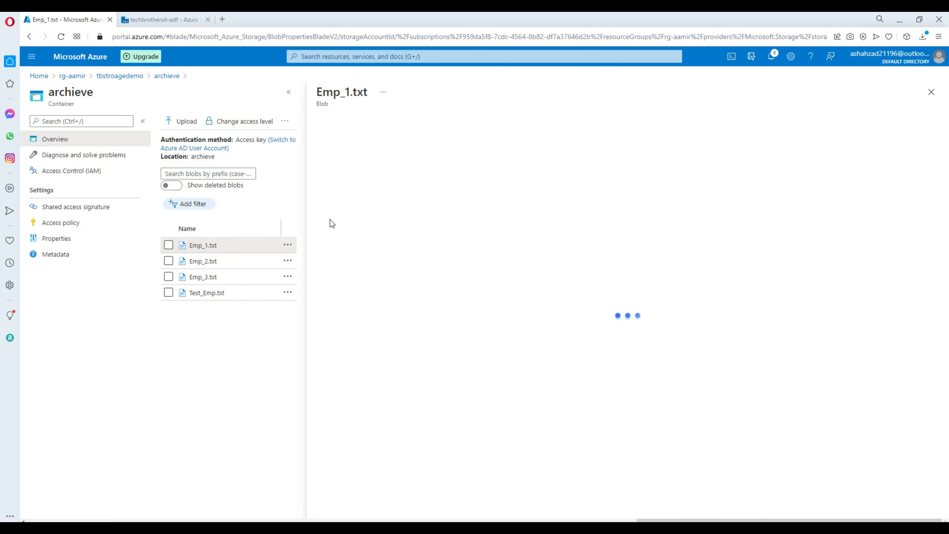
left_click(449, 144)
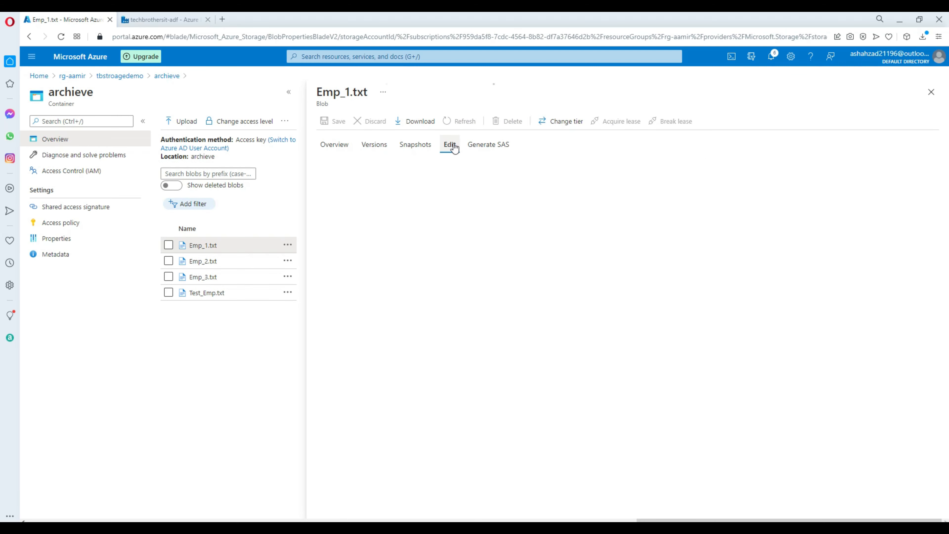
left_click(391, 182)
left_click_drag(391, 182, 336, 163)
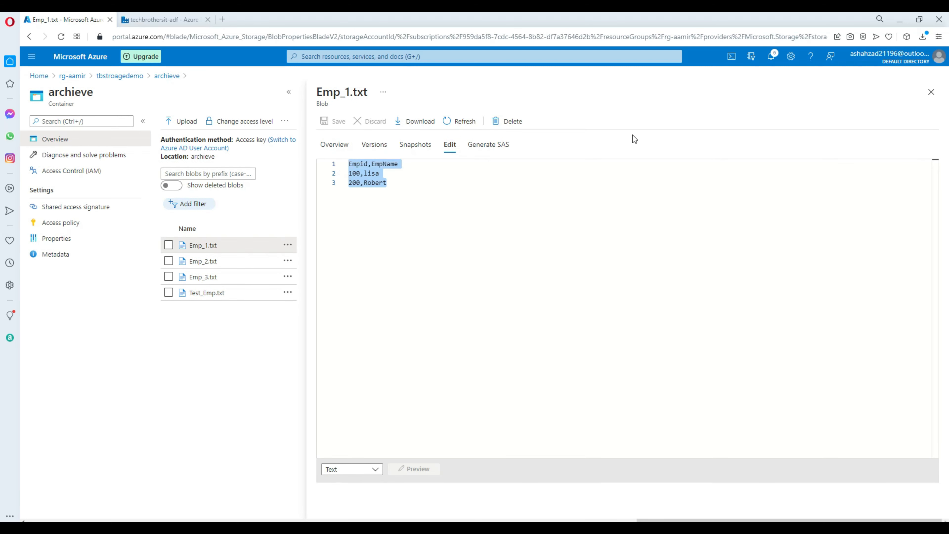
left_click(931, 92)
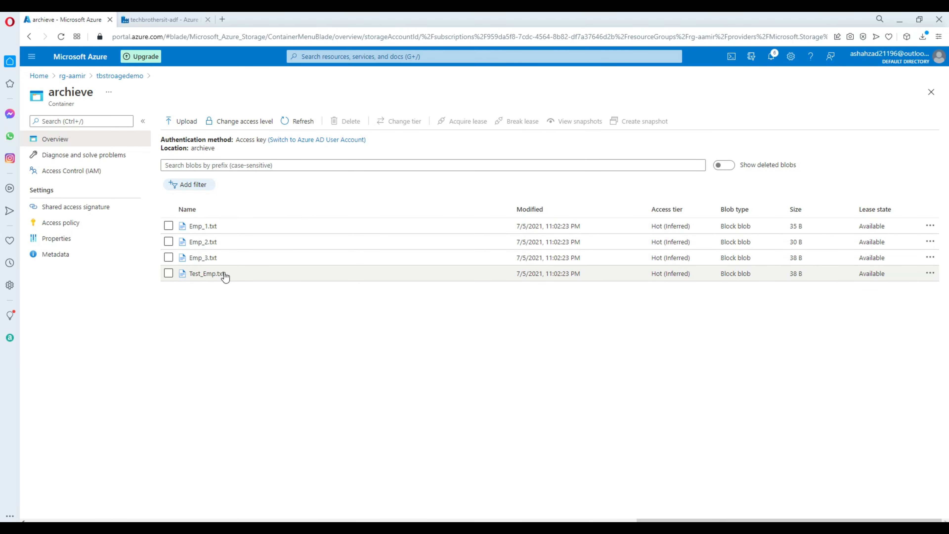
Step: Examine the text contents of Test_Emp.txt in the archieve container
left_click(213, 274)
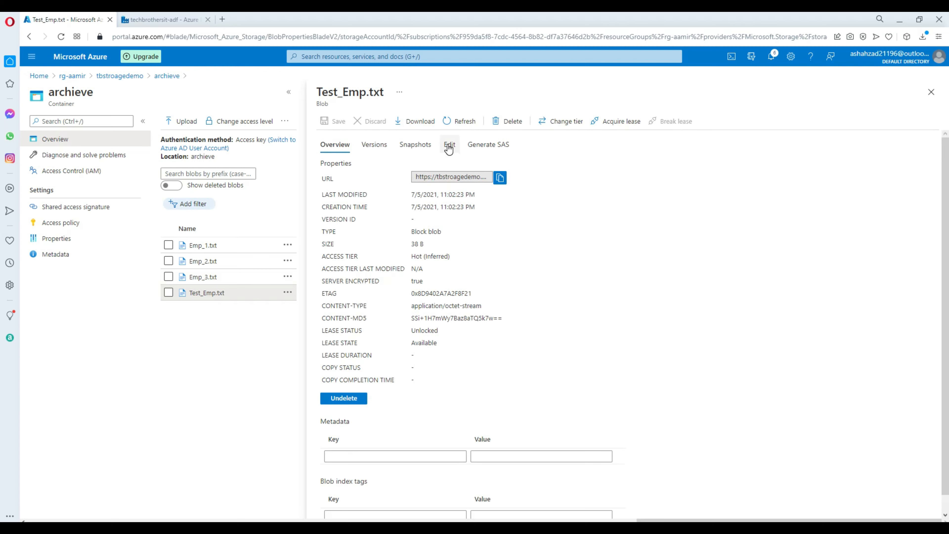
left_click(449, 146)
left_click_drag(395, 183, 322, 168)
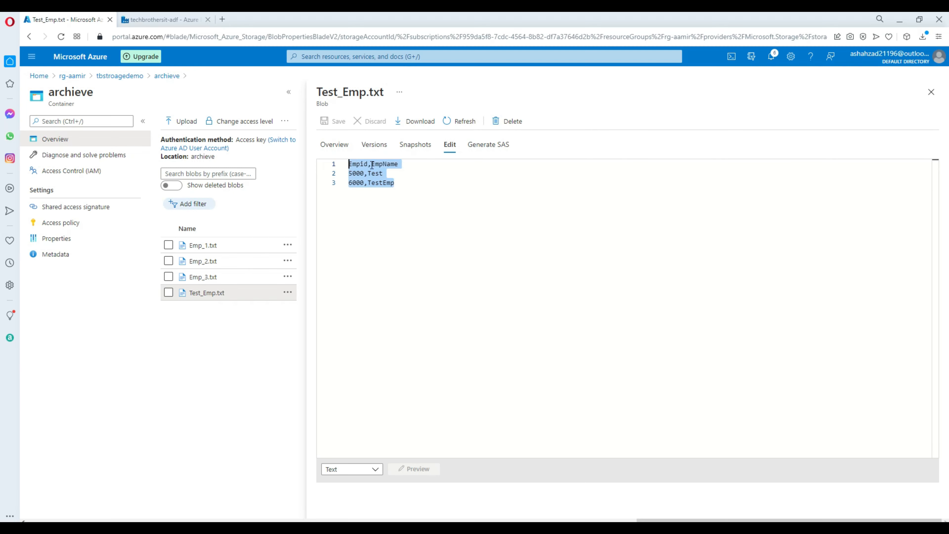
left_click(931, 92)
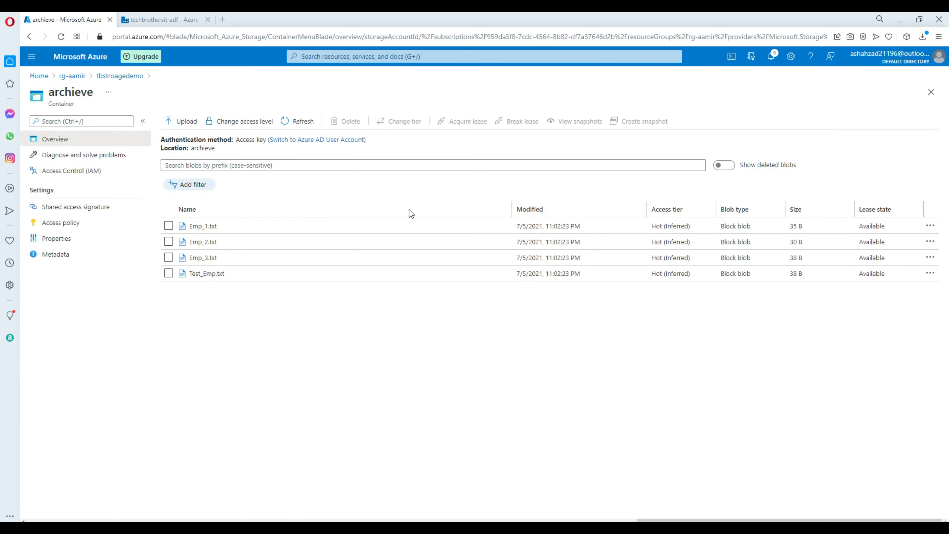
Step: Open the text contents of the CSV log in the tbstroagedemo container 069a8b03-9f63-4fb8-ae0e-29cd16bdab21
left_click(120, 76)
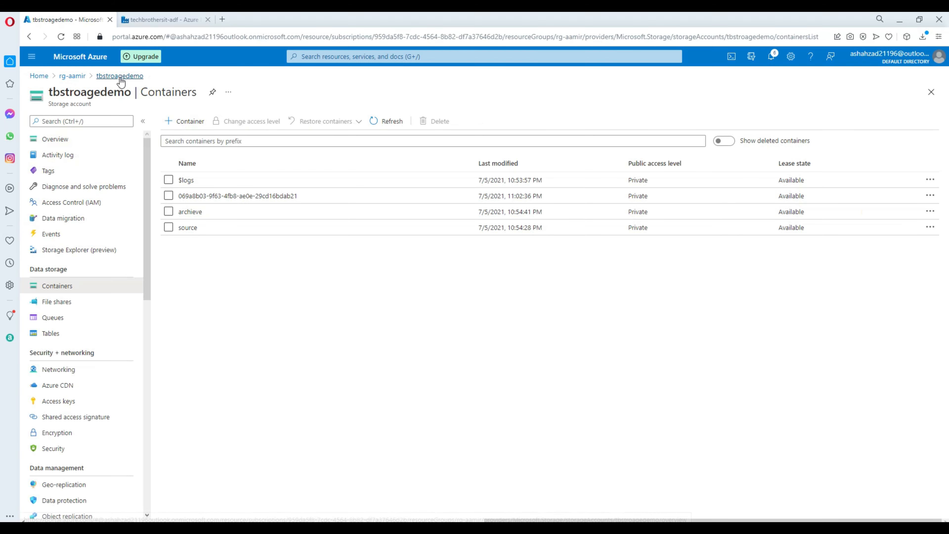
left_click(201, 197)
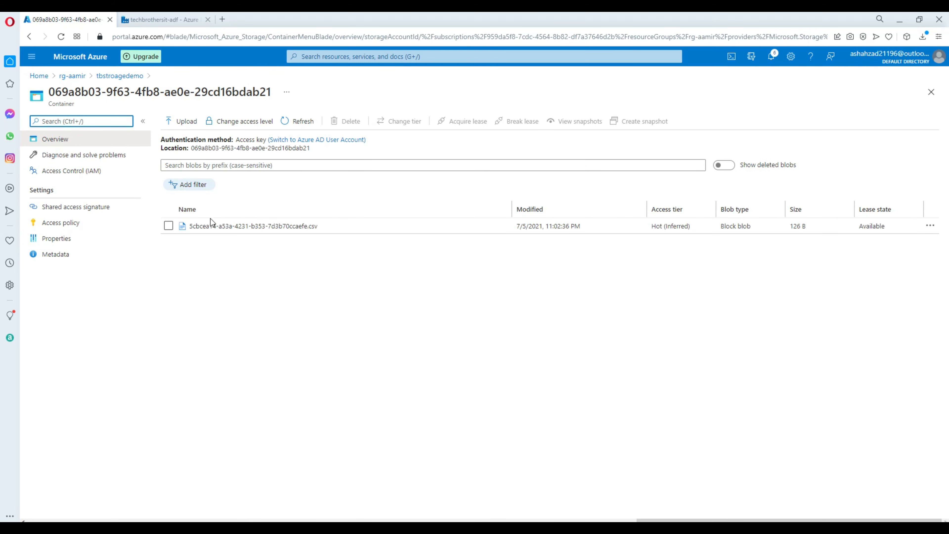
left_click(216, 226)
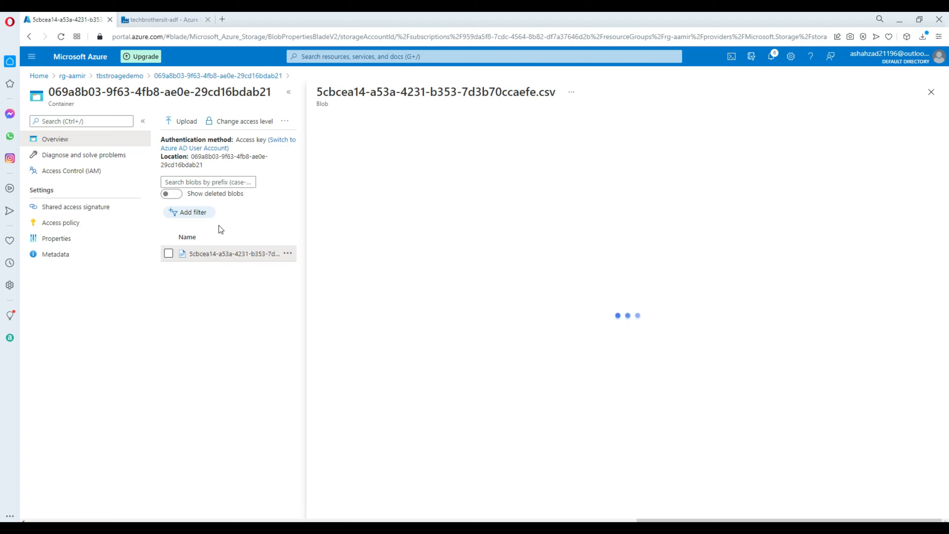
left_click(450, 145)
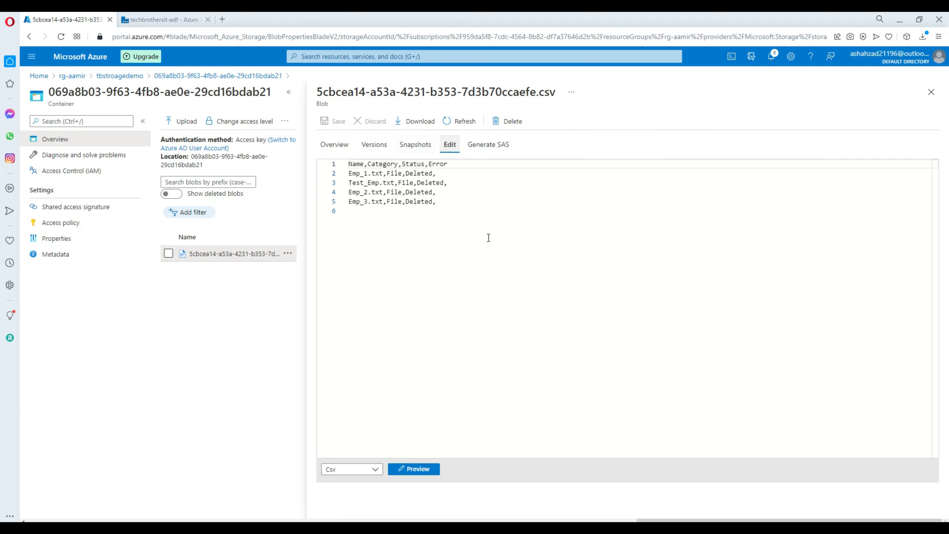
Step: Examine the Name, Category, Status and Error entries for each file in the deletion log, and close the log
left_click(452, 199)
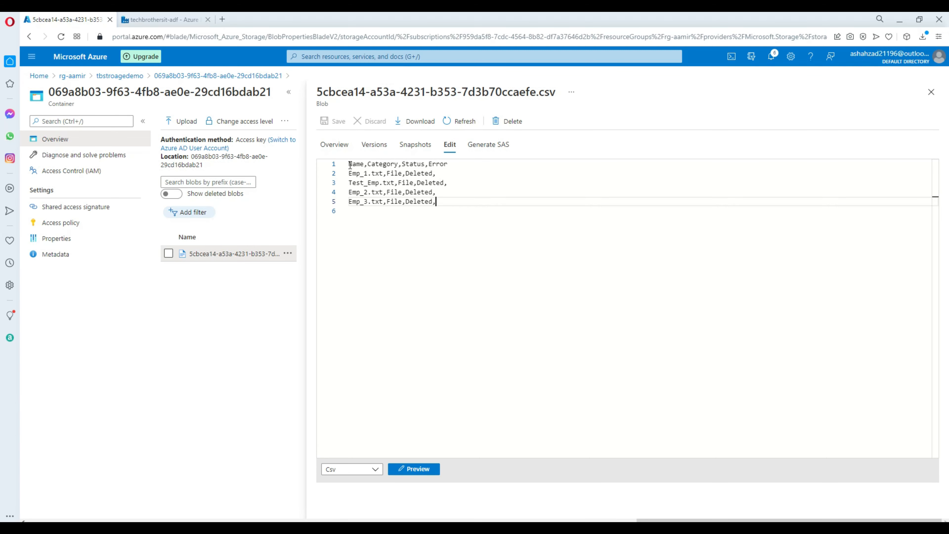
left_click_drag(349, 165, 361, 164)
double_click(371, 163)
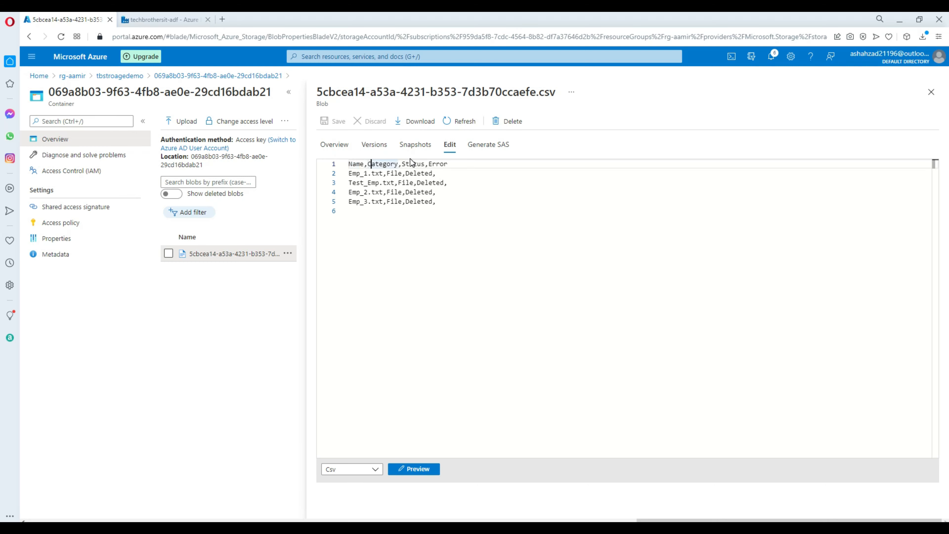
left_click(436, 165)
left_click(357, 173)
left_click(389, 173)
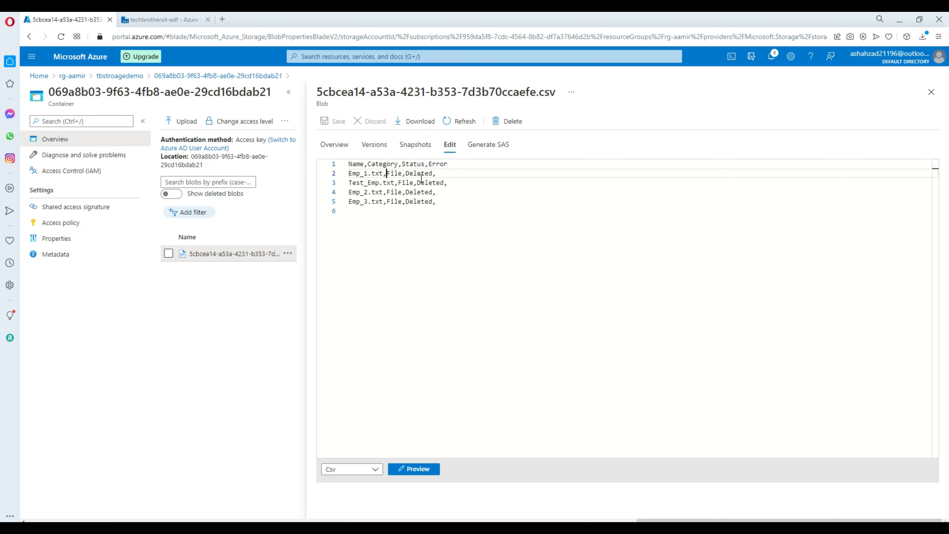
left_click(424, 182)
left_click(410, 184)
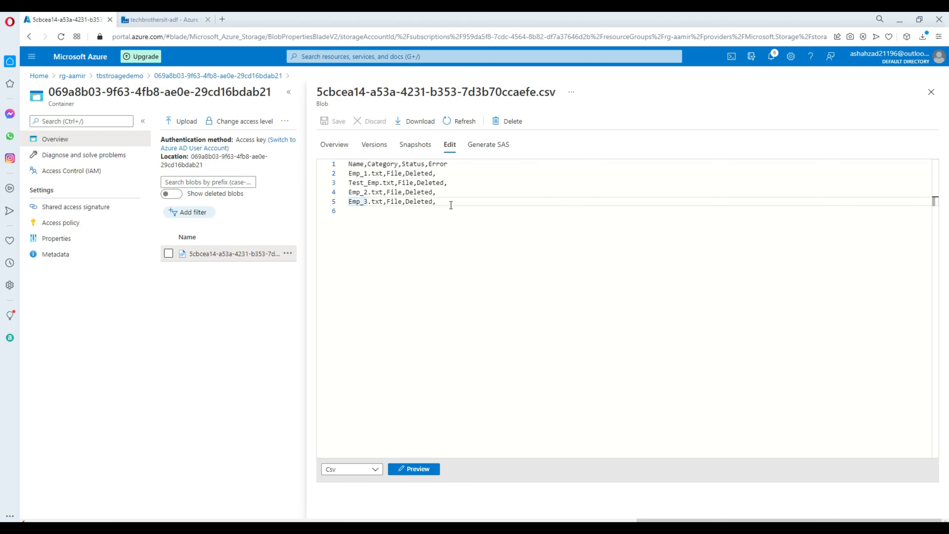
mouse_move(450, 204)
left_mouse_down()
mouse_move(355, 183)
mouse_move(343, 167)
mouse_move(445, 201)
left_mouse_up()
left_click(380, 182)
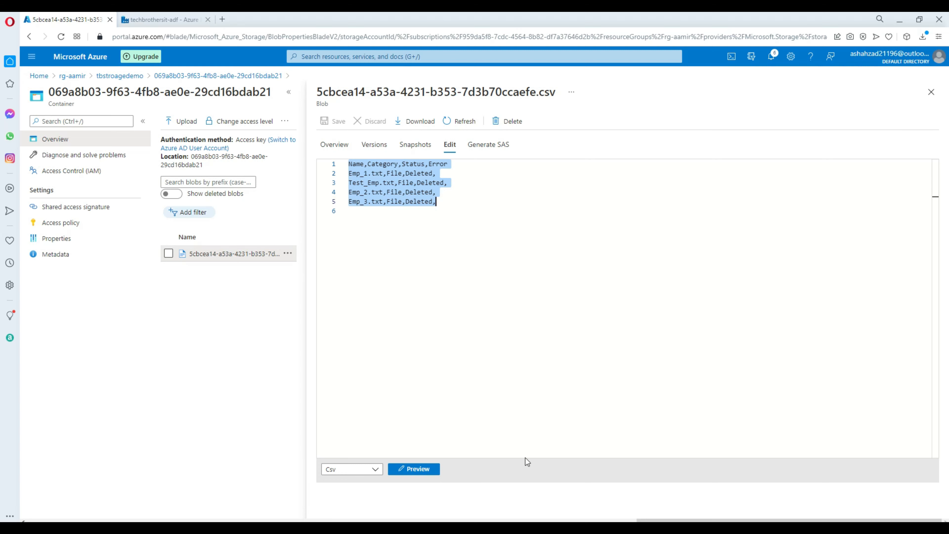
left_click(931, 92)
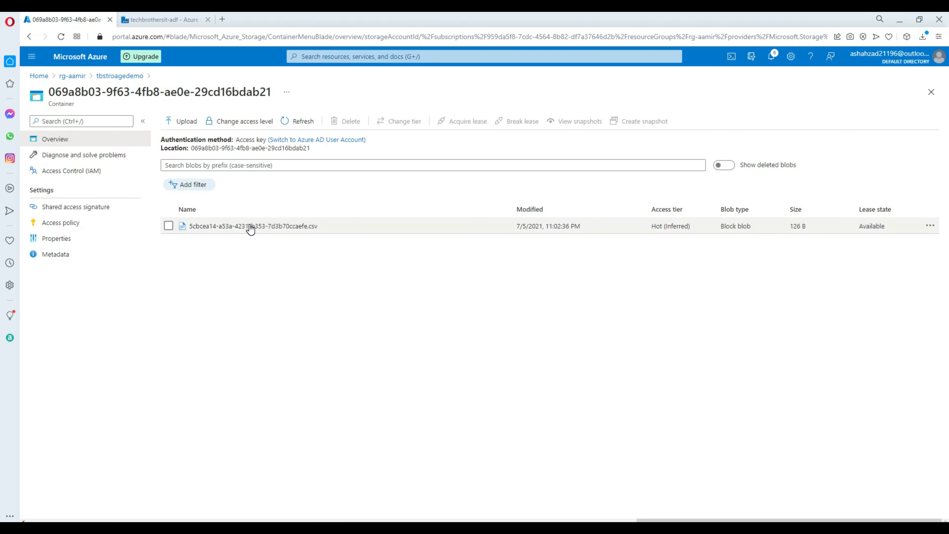
Step: Switch to Azure Data Factory and move the Copy data1 and Delete1 activities closer together on the pl_copyFiles_RemoveFiles canvas
left_click(148, 18)
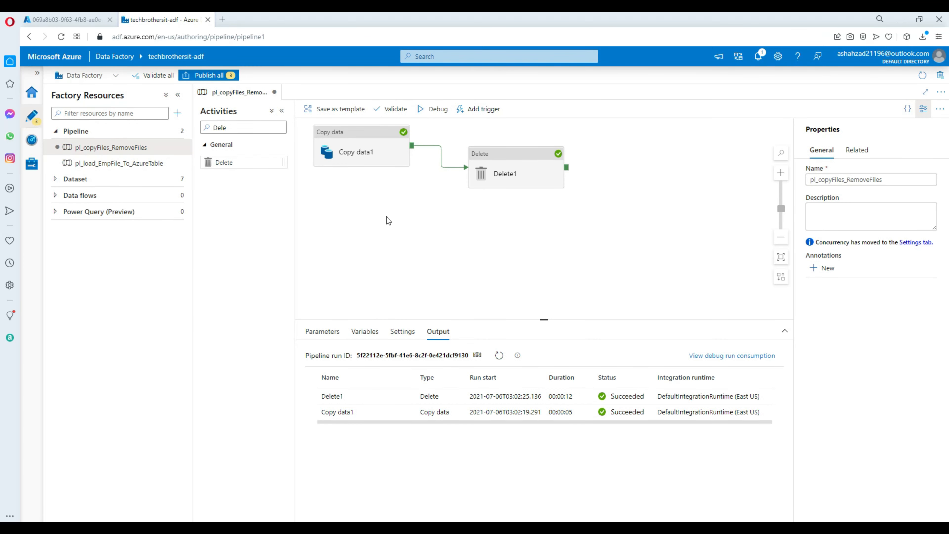
left_click_drag(501, 162, 483, 140)
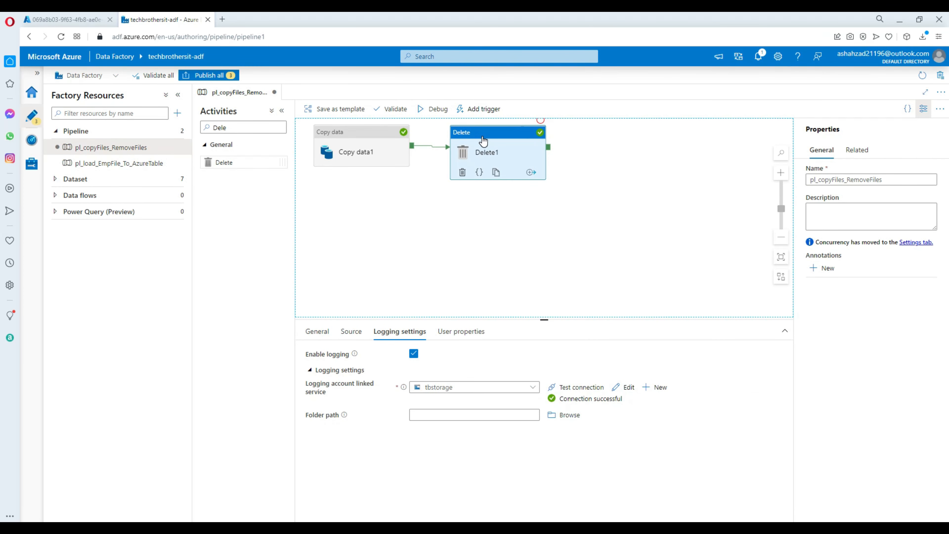
left_click_drag(339, 140, 354, 152)
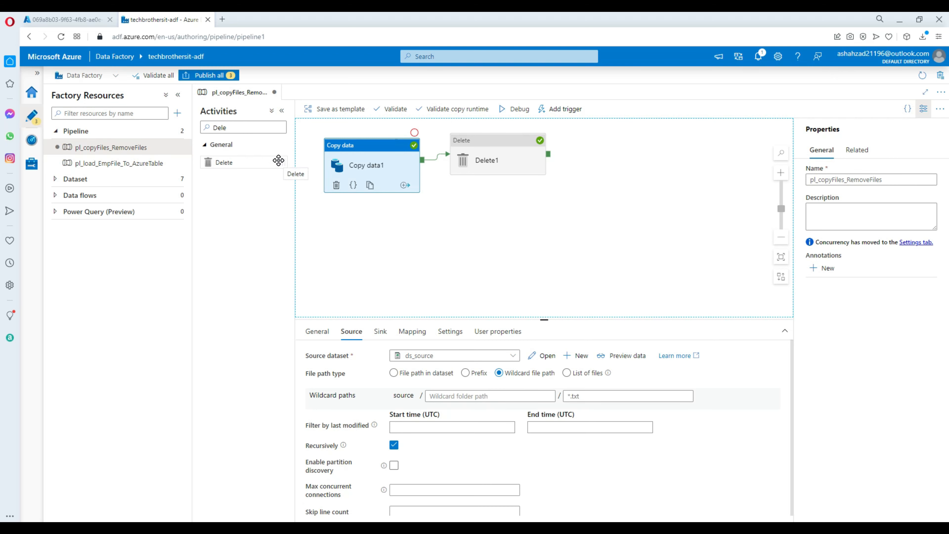
left_click(485, 144)
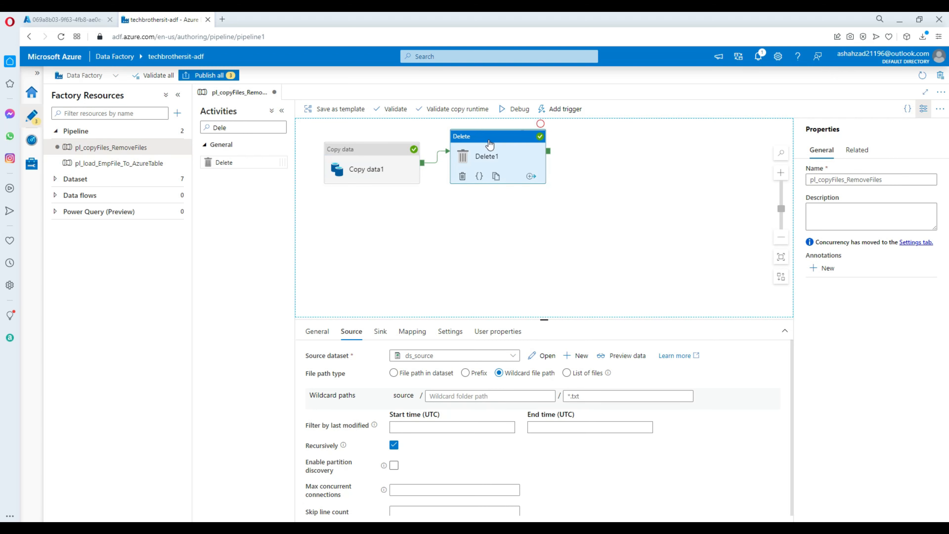
left_click_drag(493, 145, 487, 154)
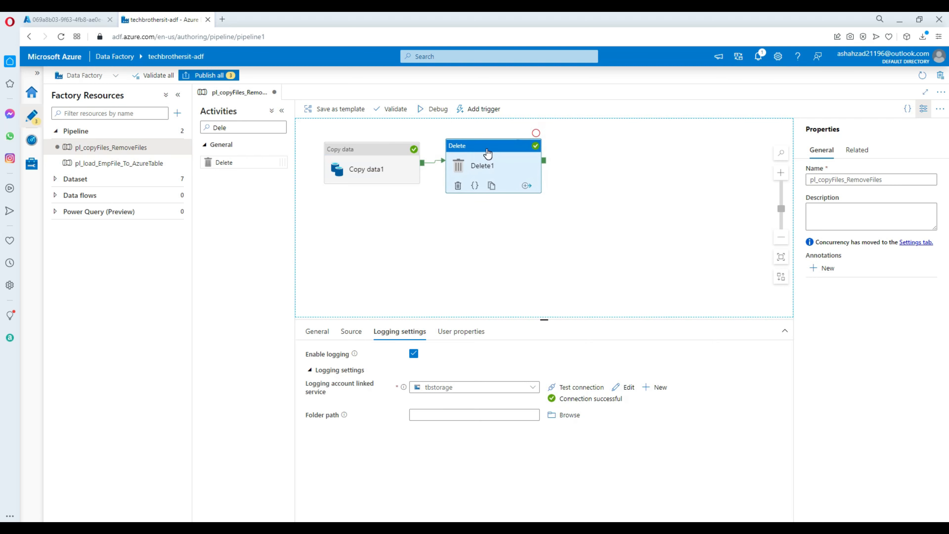
left_click(388, 157)
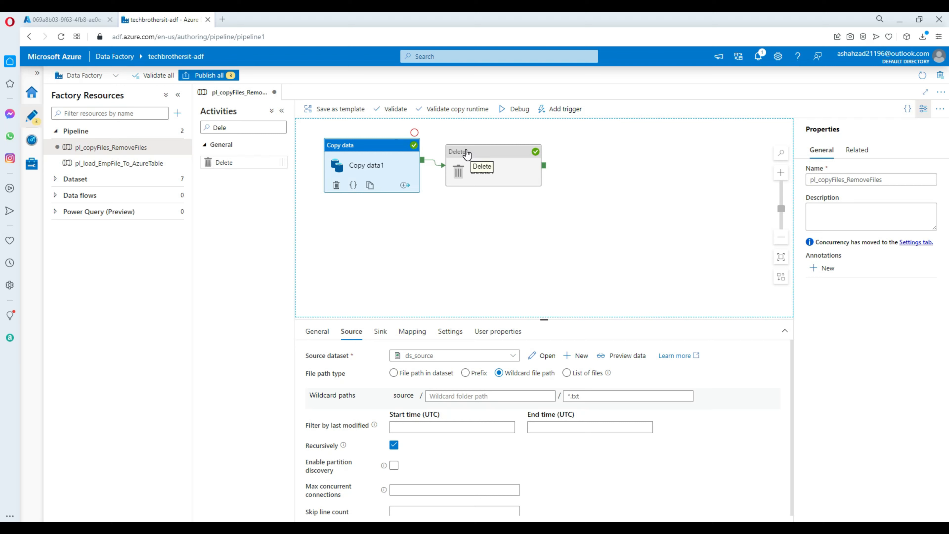
left_click(501, 230)
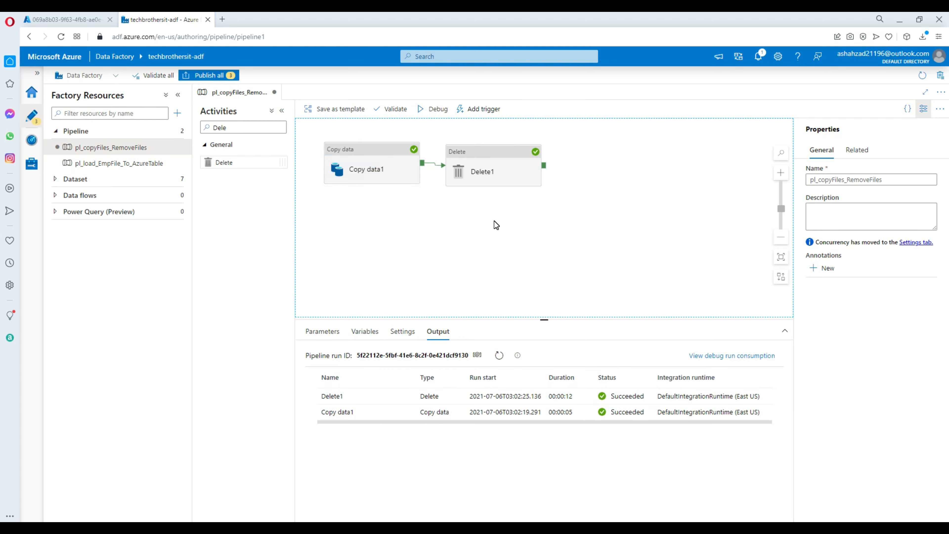